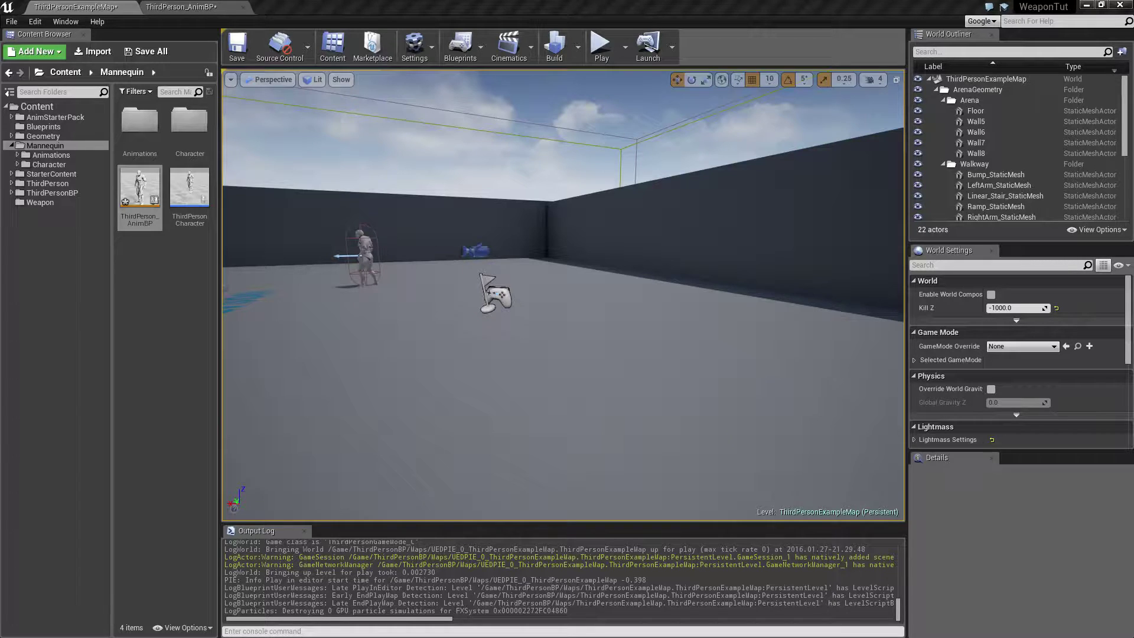
# Play-test the level by running the character around while equipping and holstering the rifle, and end the play session.
pyautogui.click(601, 52)
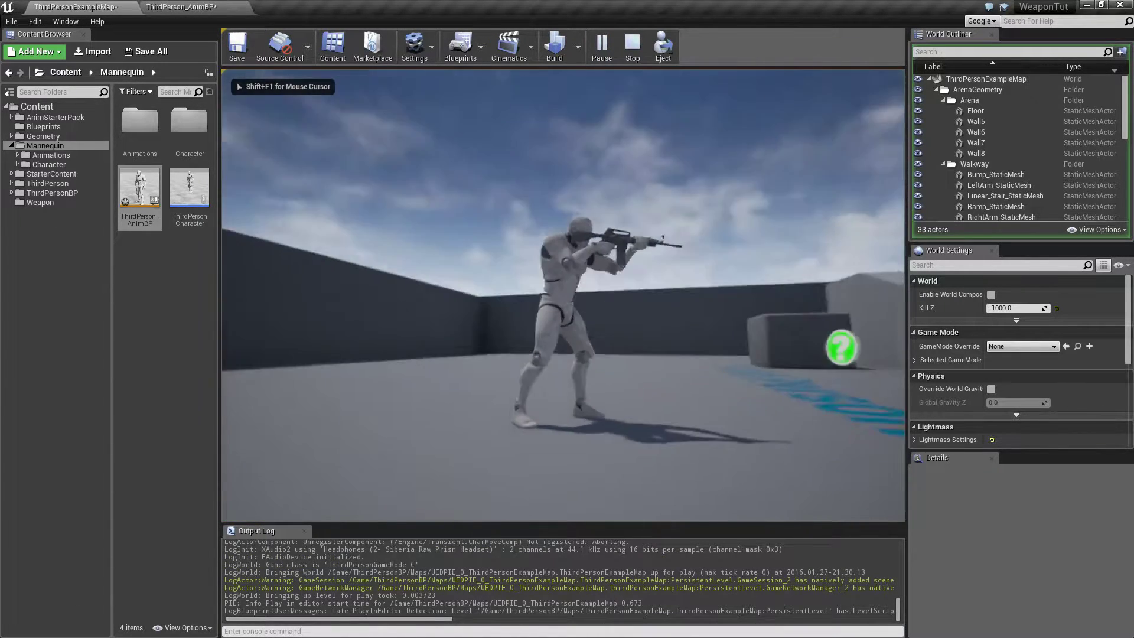
pyautogui.press('w')
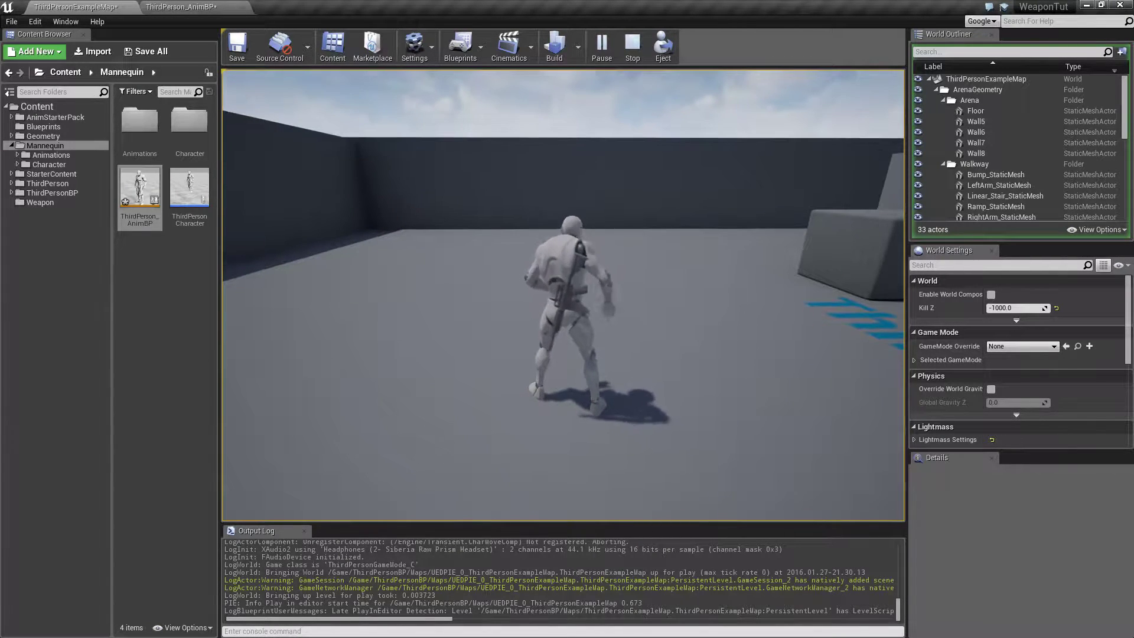
pyautogui.press('w')
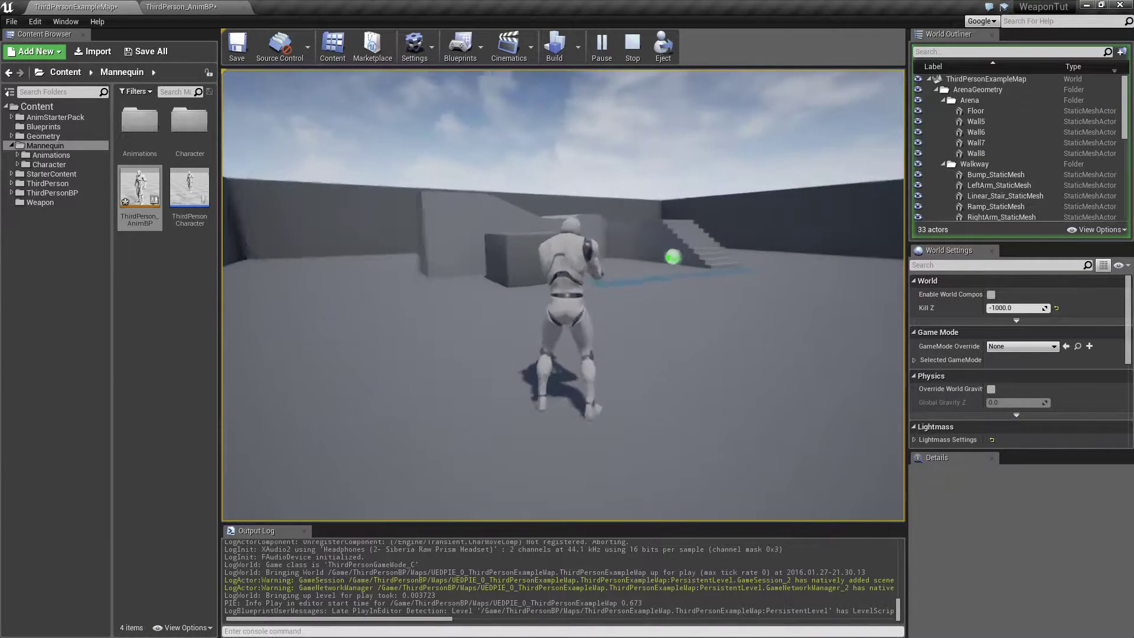
pyautogui.press('w')
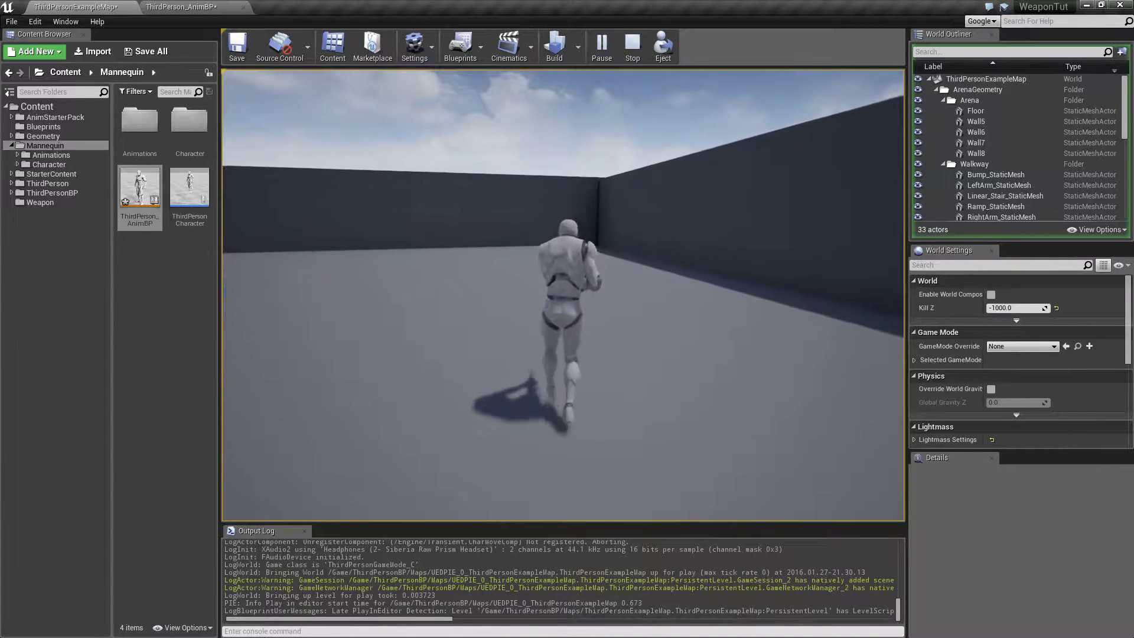
pyautogui.press('w')
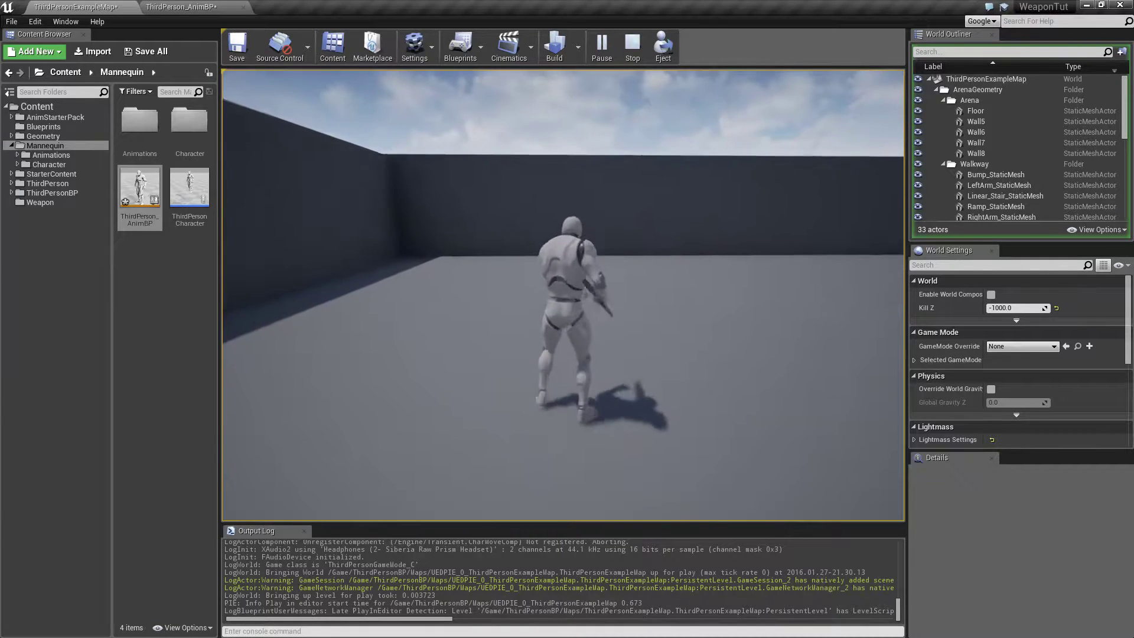
pyautogui.press('e')
pyautogui.press('w')
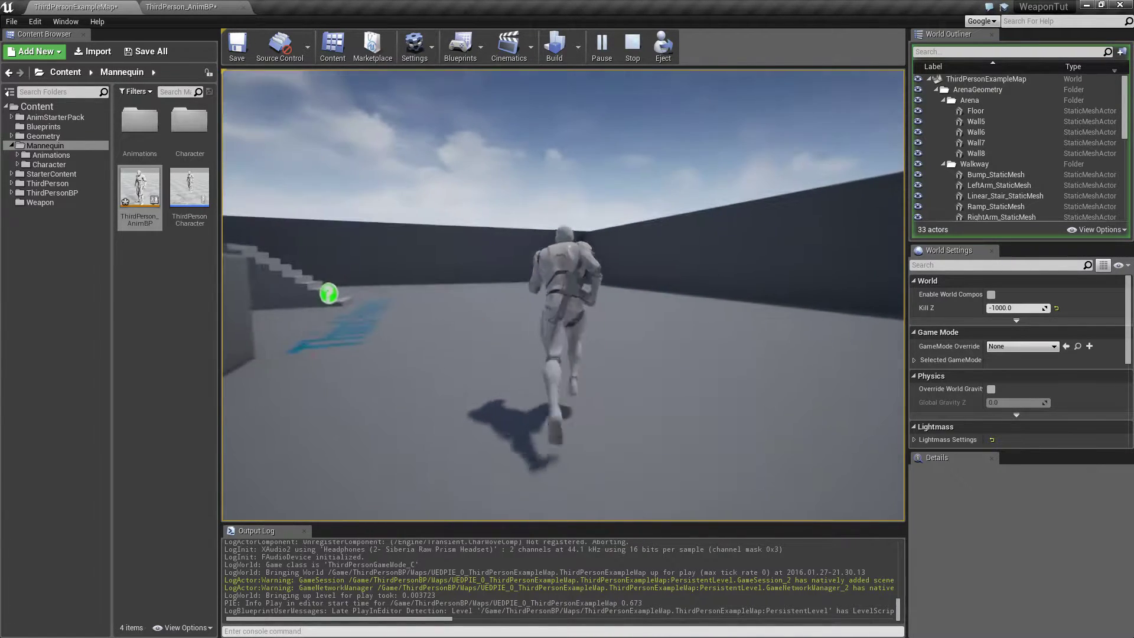
pyautogui.press('e')
pyautogui.press('w')
pyautogui.press('e')
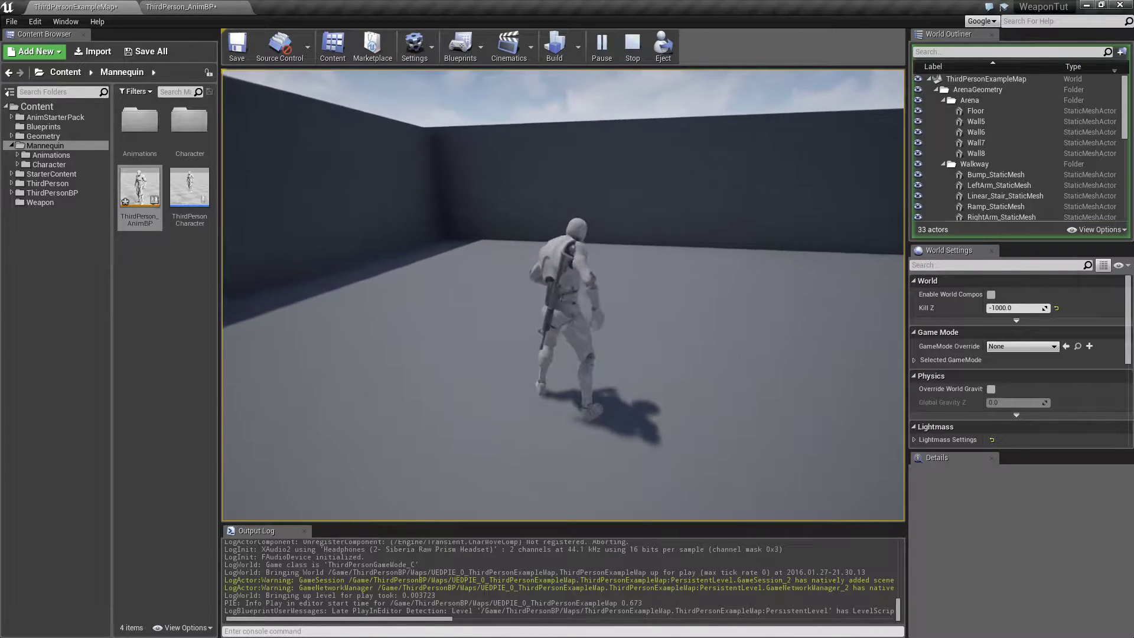
pyautogui.press('e')
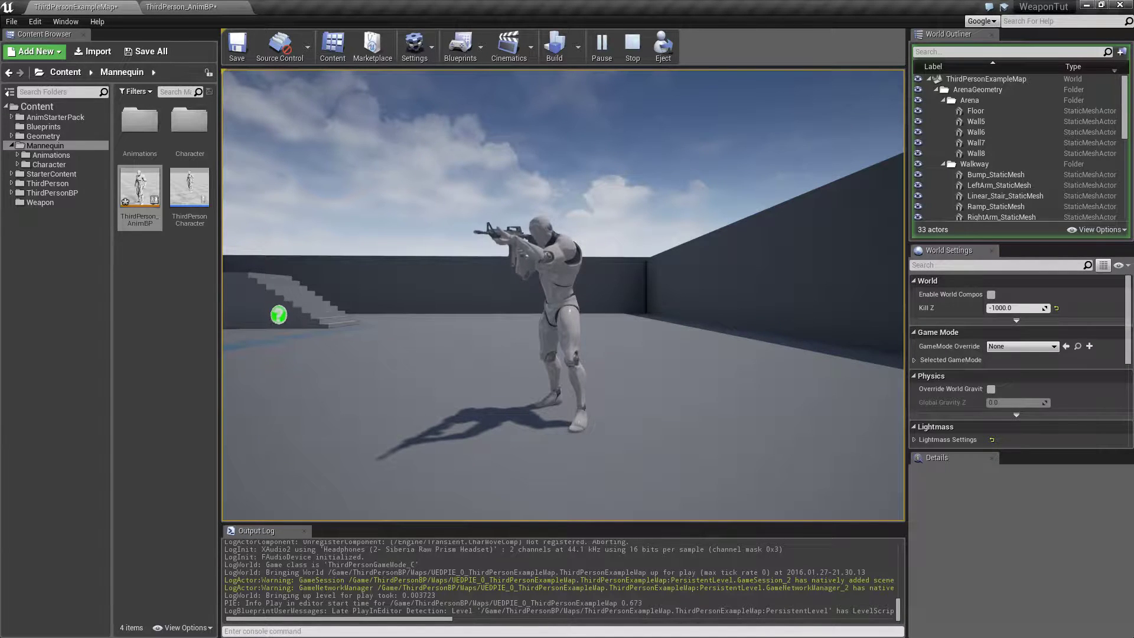
pyautogui.press('Escape')
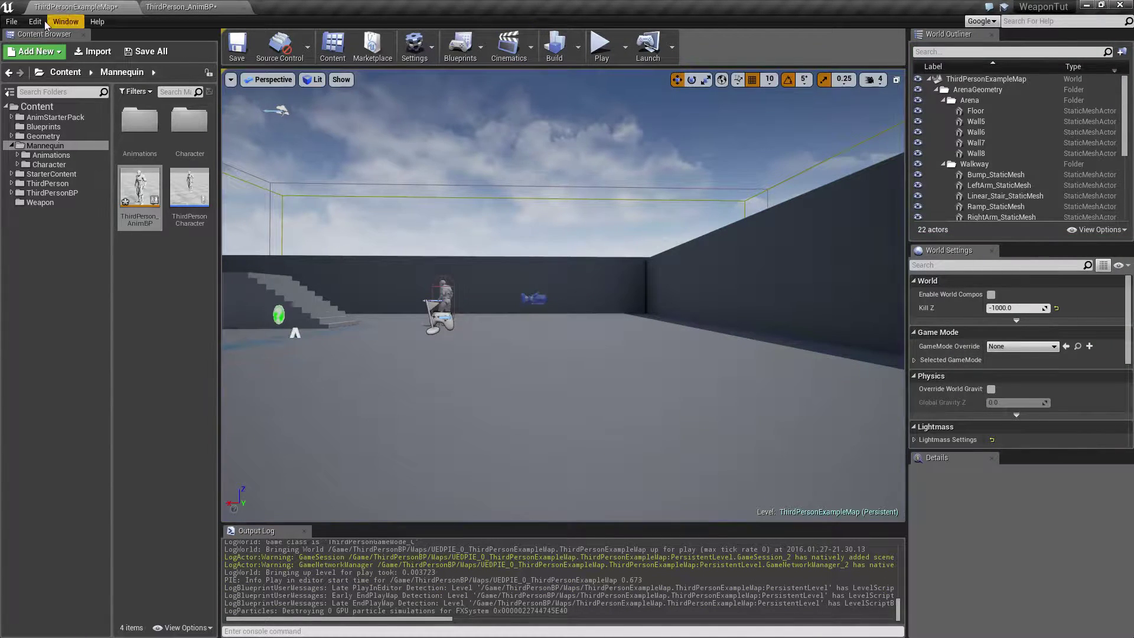
# Check the engine version in the About Unreal Editor information and close it.
pyautogui.click(98, 22)
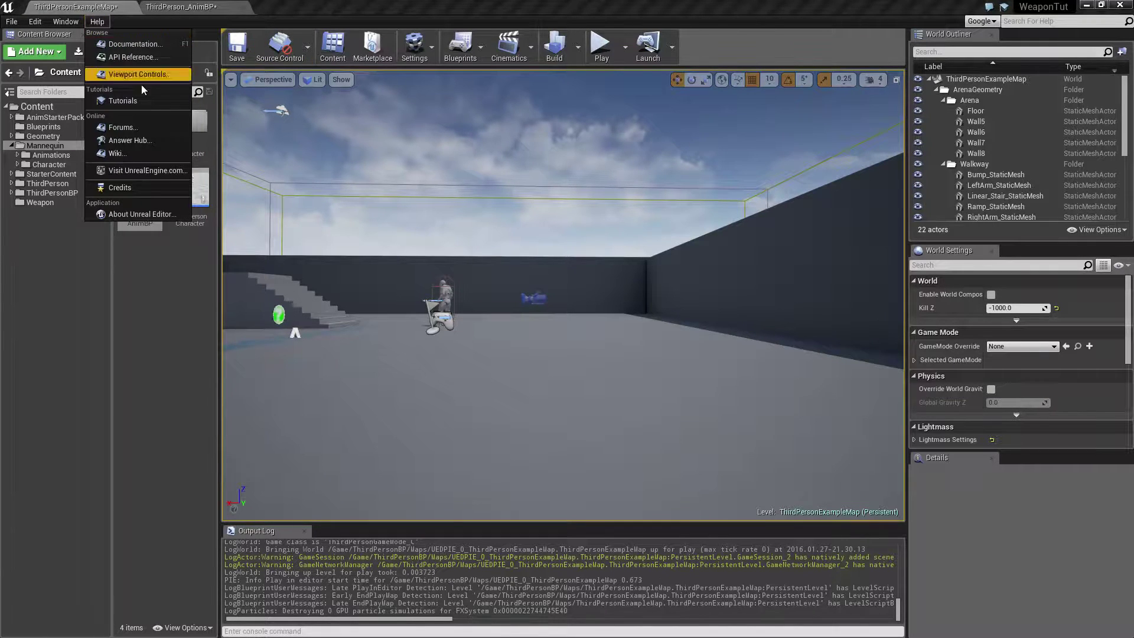
pyautogui.click(142, 216)
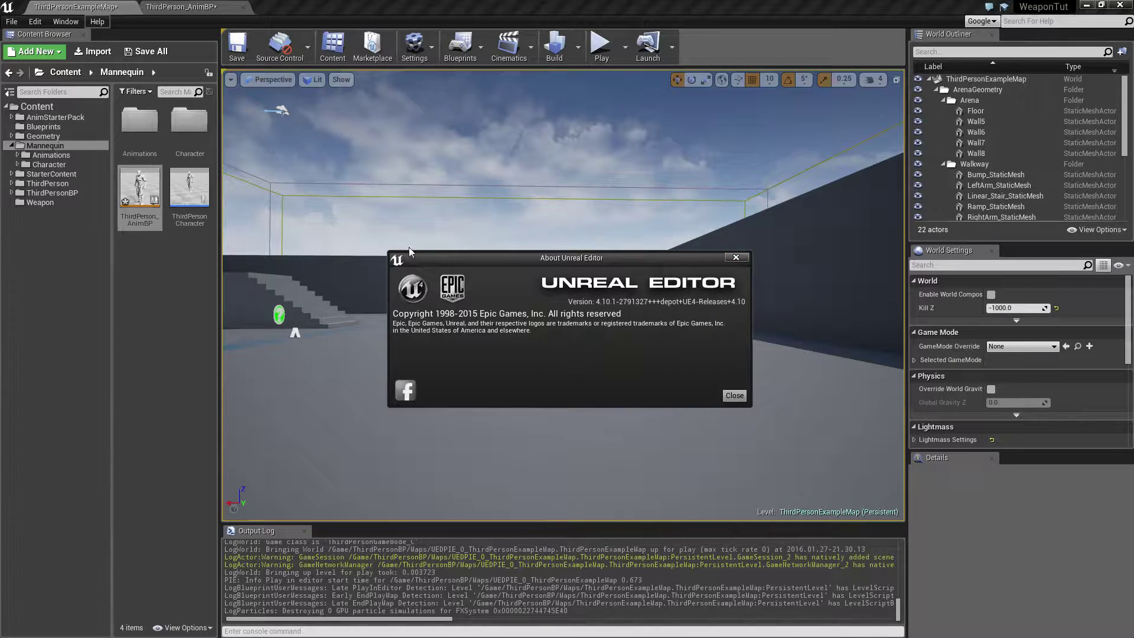
pyautogui.click(735, 258)
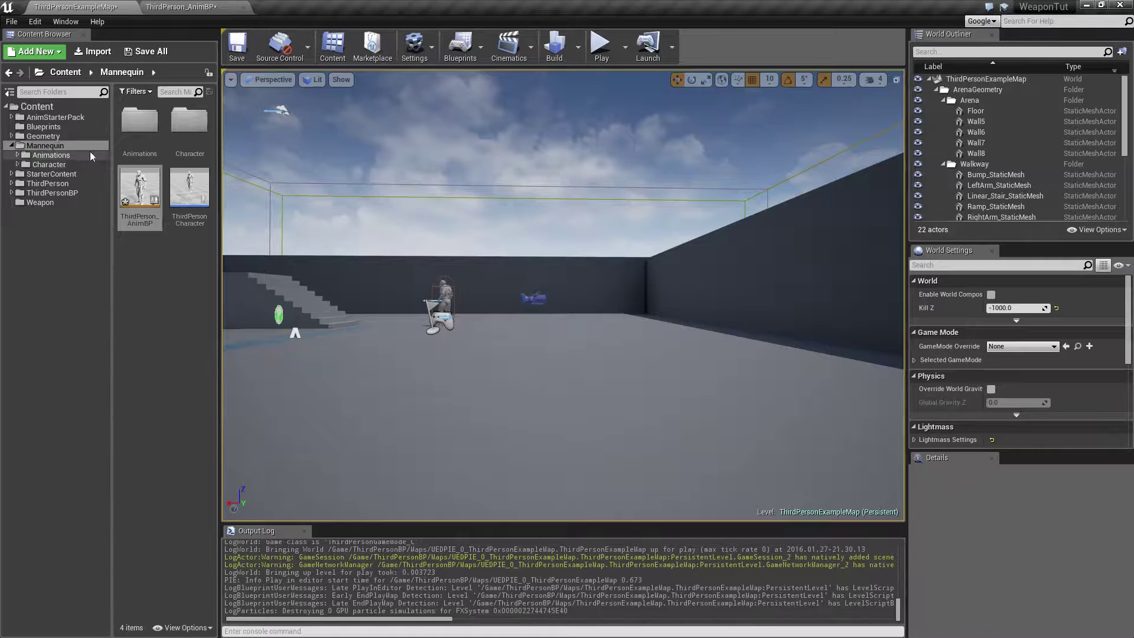
# Preview the ThirdPerson_Jump and ThirdPersonIdle animations from the Mannequin Animations folder.
pyautogui.click(44, 156)
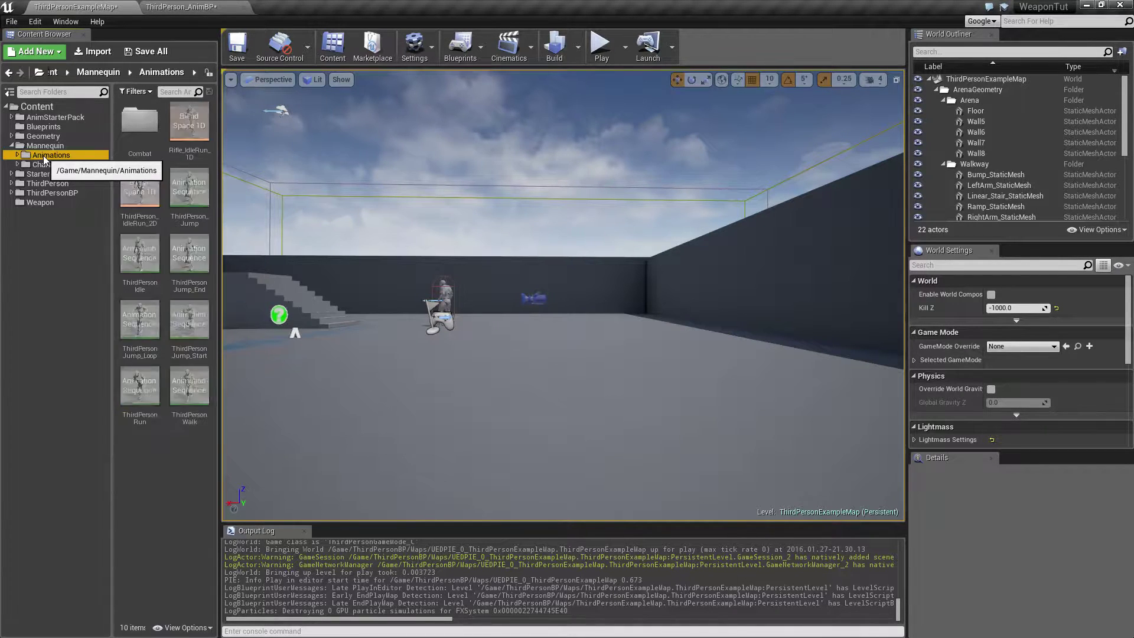
pyautogui.click(196, 199)
pyautogui.keyDown('shift'); pyautogui.click(192, 395); pyautogui.keyUp('shift')
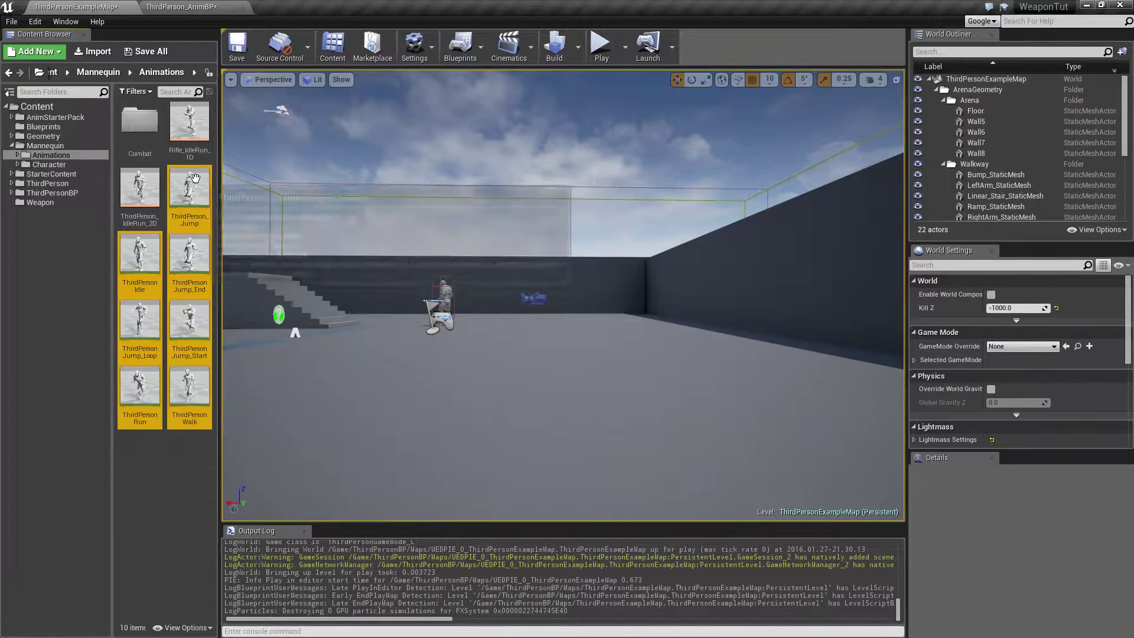
pyautogui.click(153, 472)
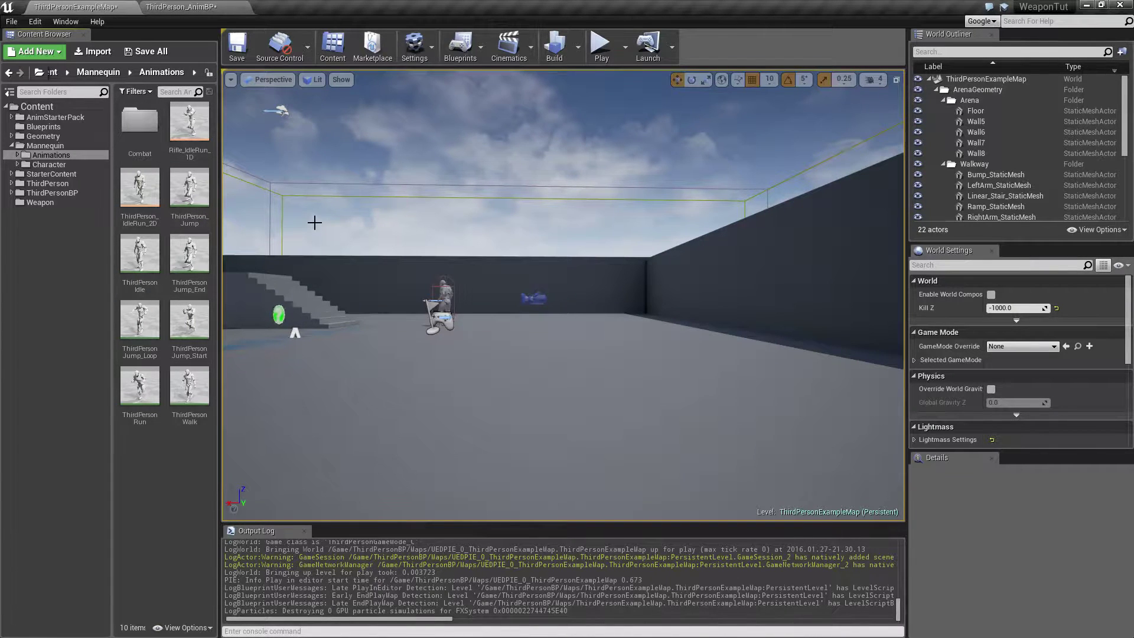
pyautogui.doubleClick(187, 193)
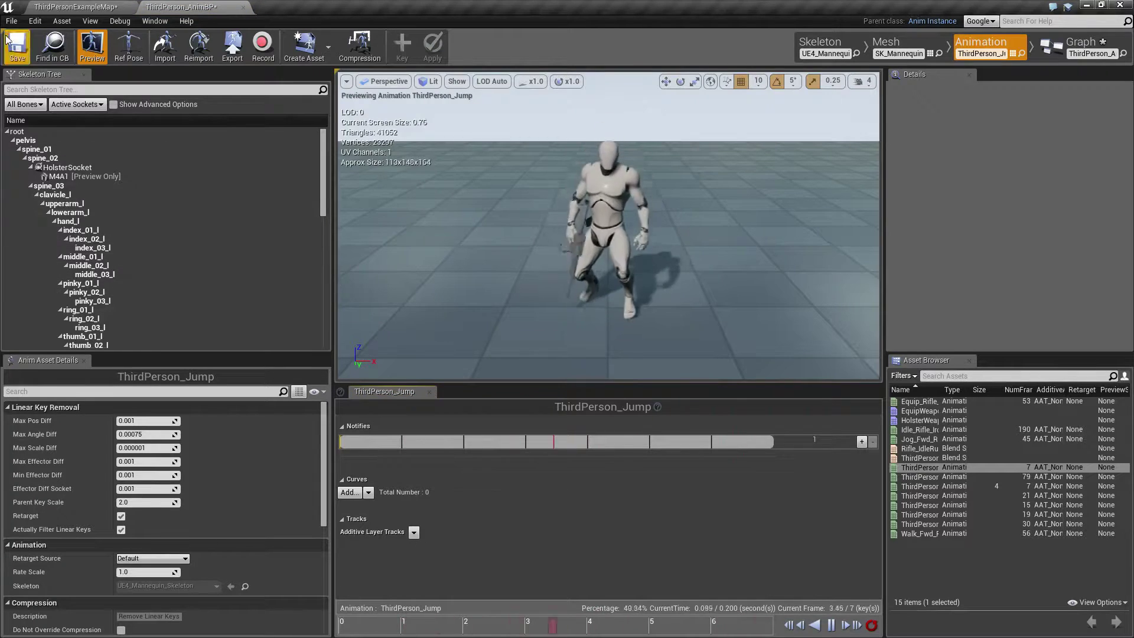
pyautogui.click(59, 6)
pyautogui.doubleClick(140, 254)
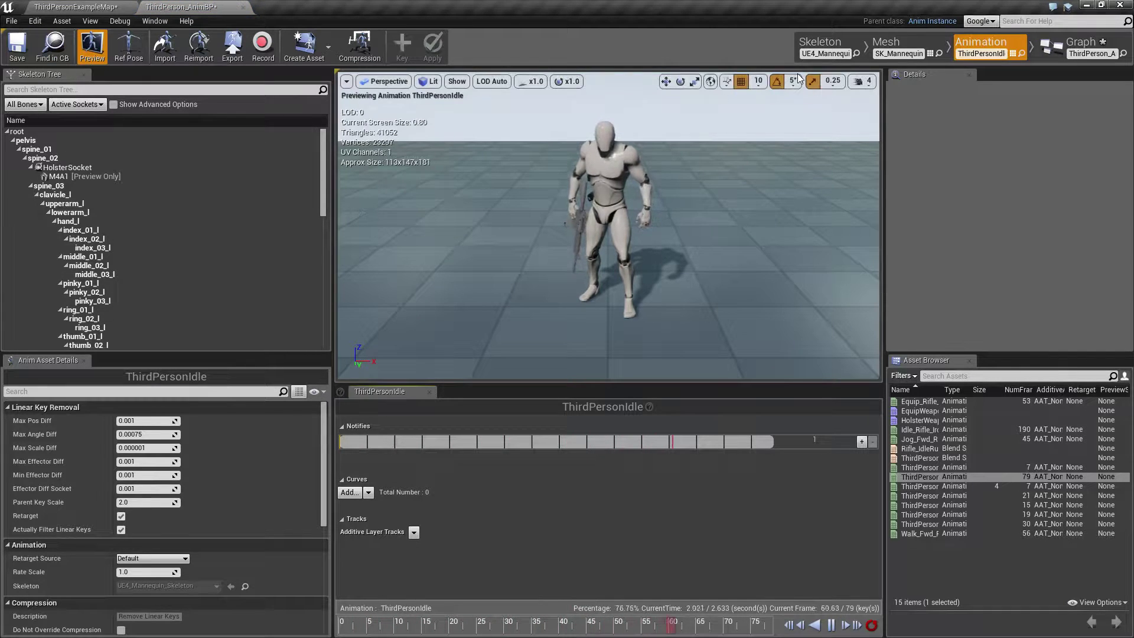
# Inspect the root bone's axis orientation in the UE4_Mannequin skeleton up close and return to the level editor.
pyautogui.click(827, 44)
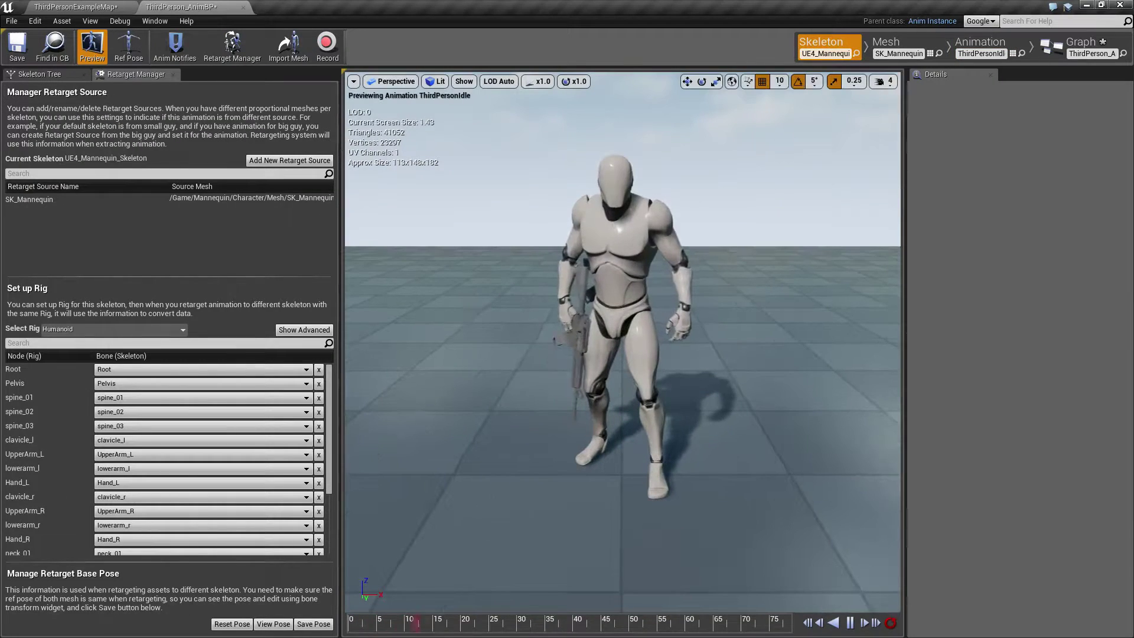
pyautogui.click(33, 74)
pyautogui.click(83, 131)
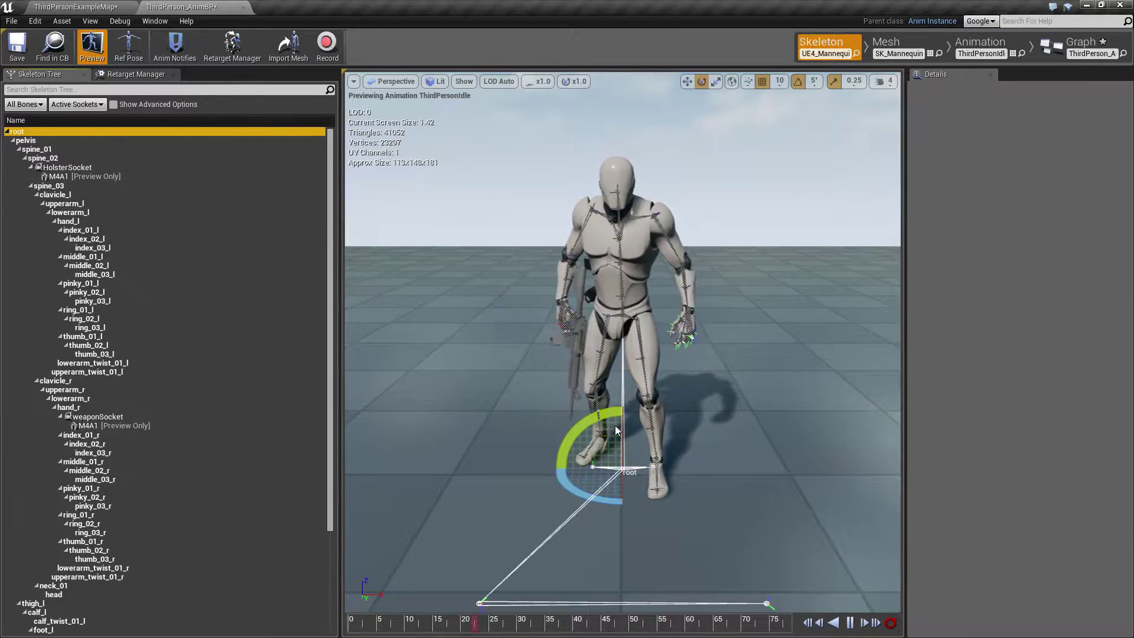
pyautogui.moveTo(620, 384); pyautogui.dragTo(626, 428, button='right')
pyautogui.press('w')
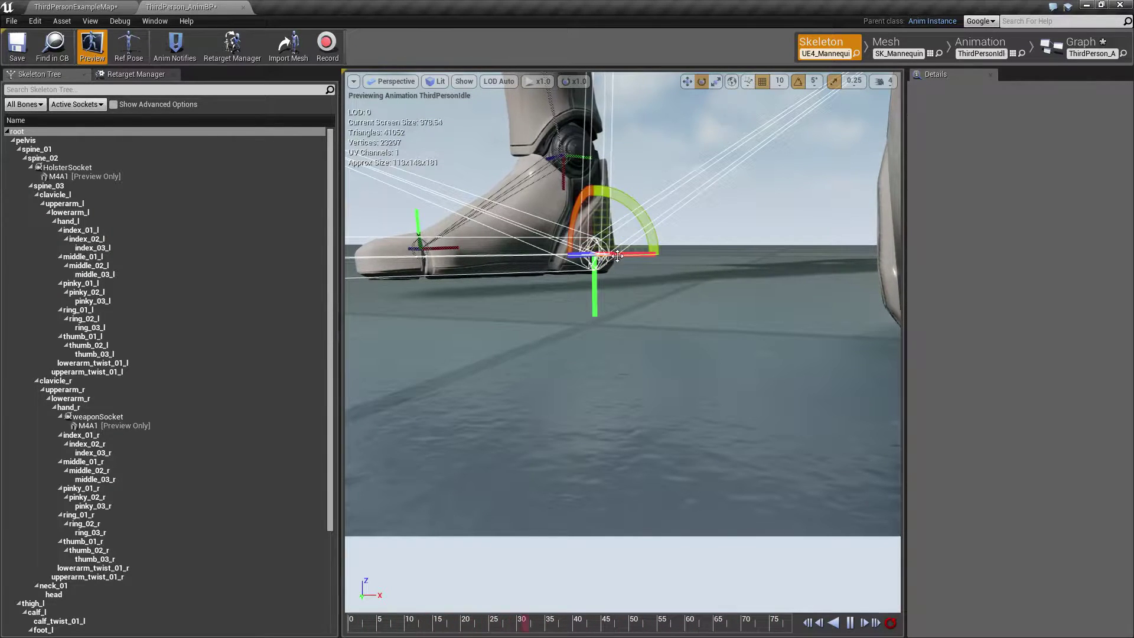
pyautogui.click(74, 6)
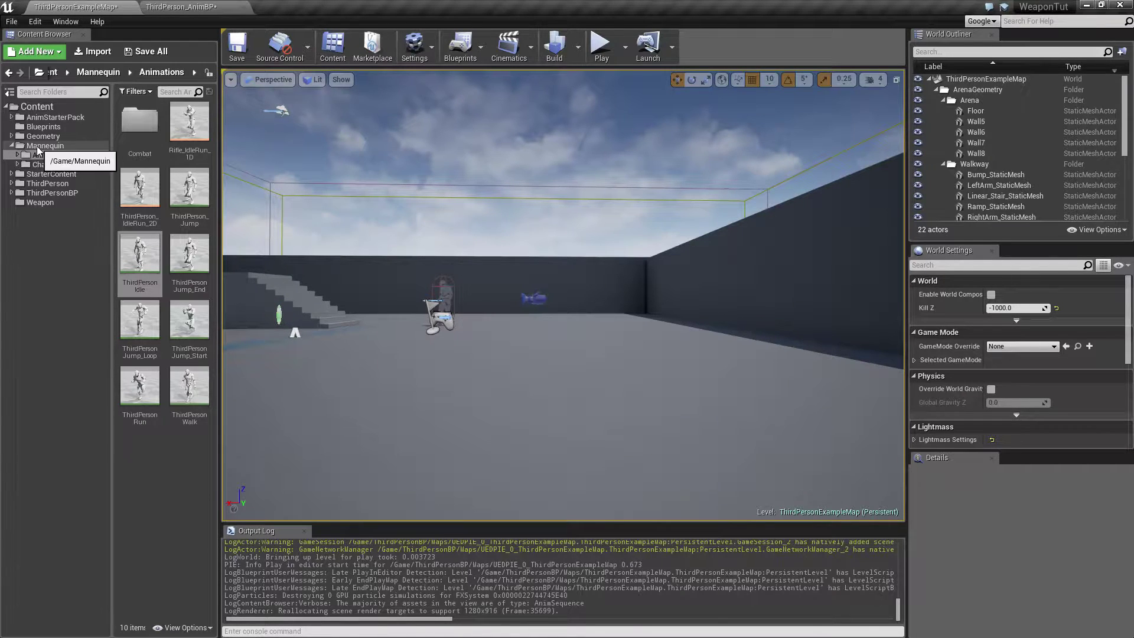
# Preview the Aim_Space_Ironsights animation from the AnimStarterPack folder and close its editor.
pyautogui.click(38, 147)
pyautogui.click(33, 118)
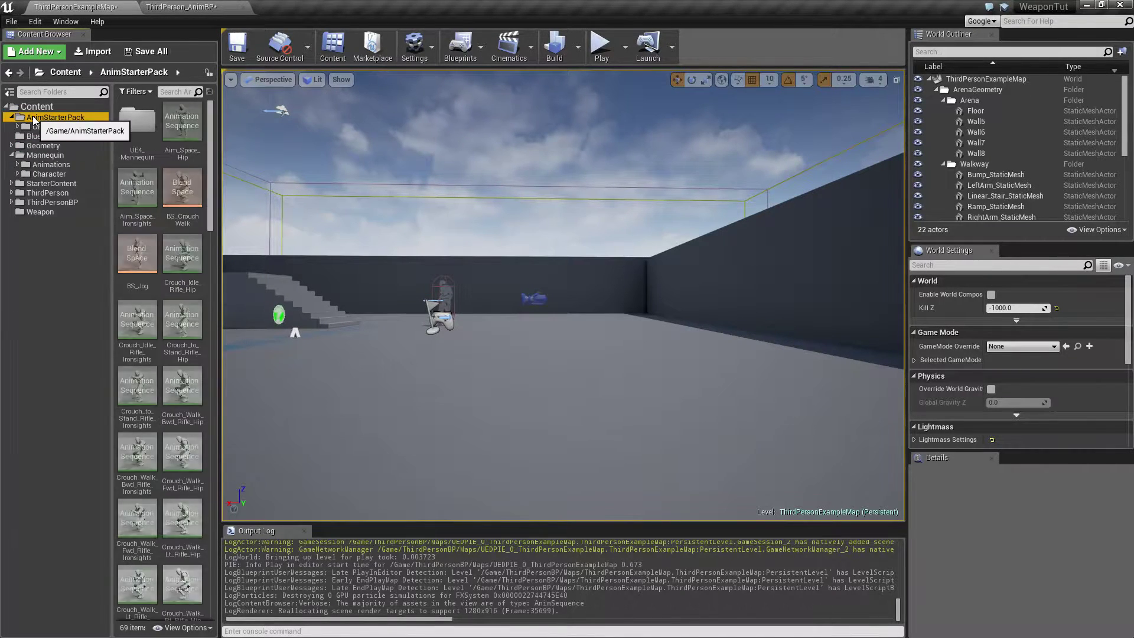
pyautogui.click(137, 189)
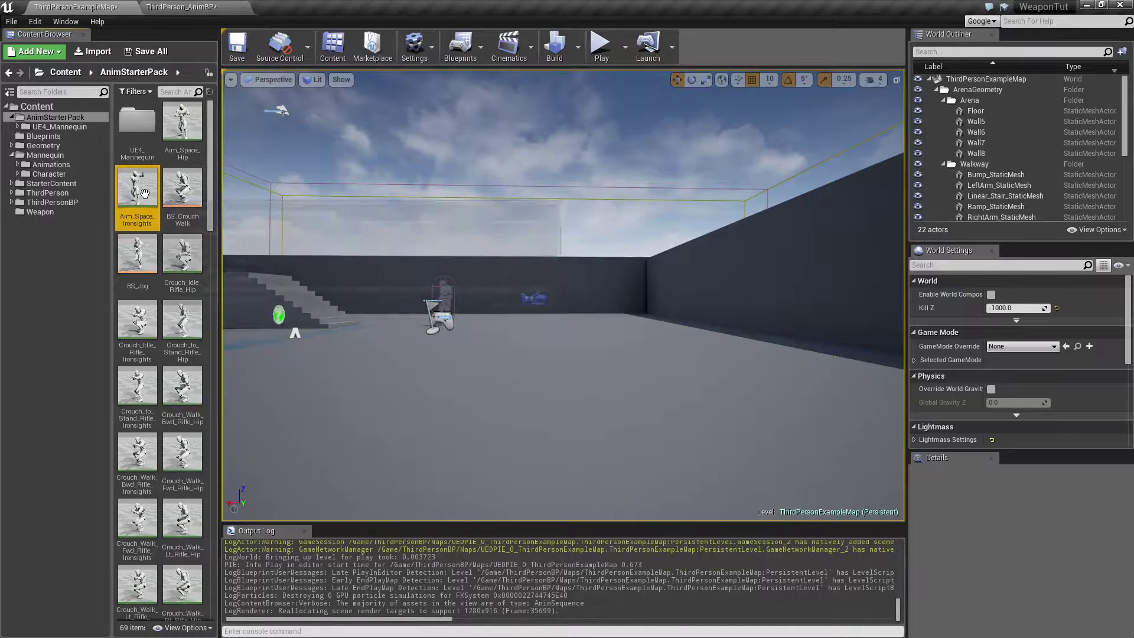
pyautogui.doubleClick(144, 192)
pyautogui.moveTo(0, 489); pyautogui.dragTo(579, 190)
pyautogui.doubleClick(562, 196)
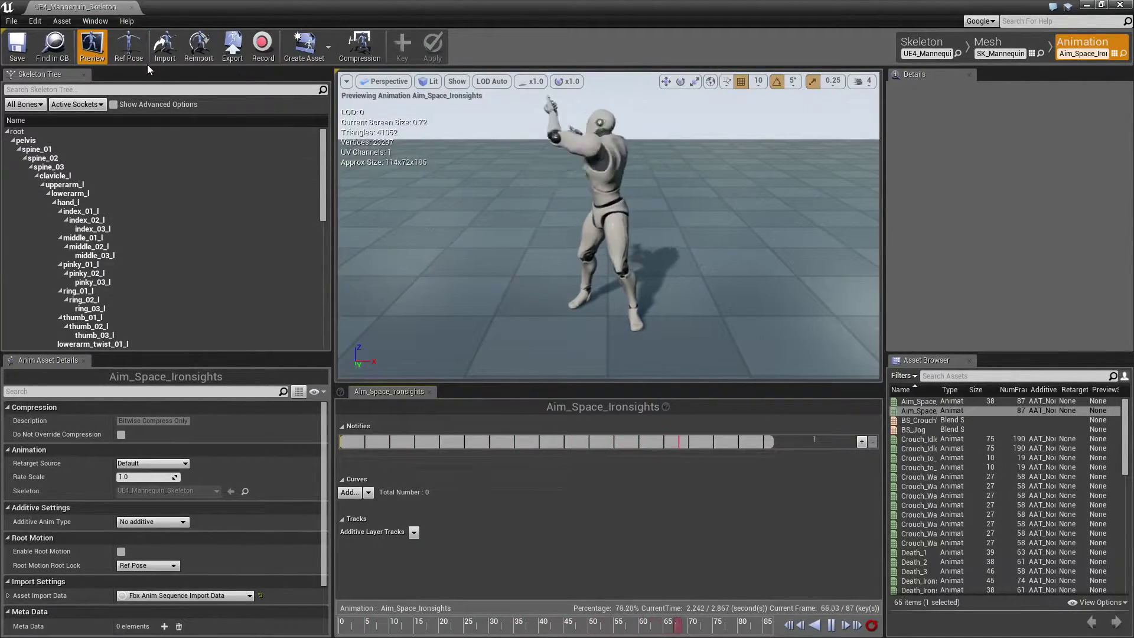
pyautogui.click(132, 7)
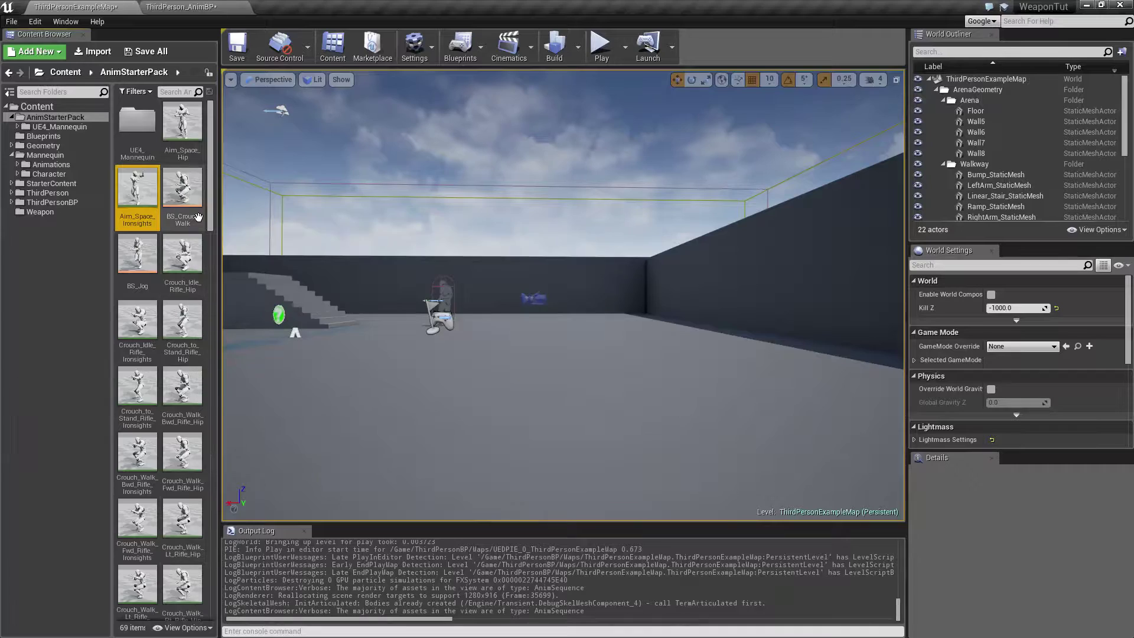
# Open AnimStarterPack's Aim_Space_Hip animation, inspect the root bone's axis orientation in its skeleton up close, and close the editor.
pyautogui.doubleClick(183, 124)
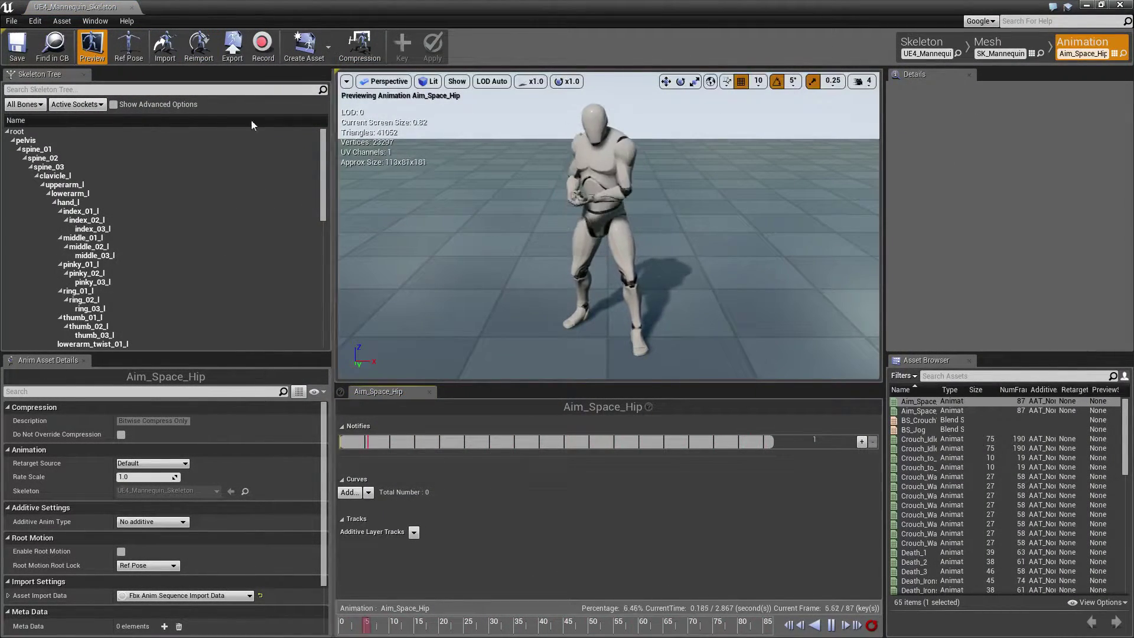
pyautogui.click(17, 131)
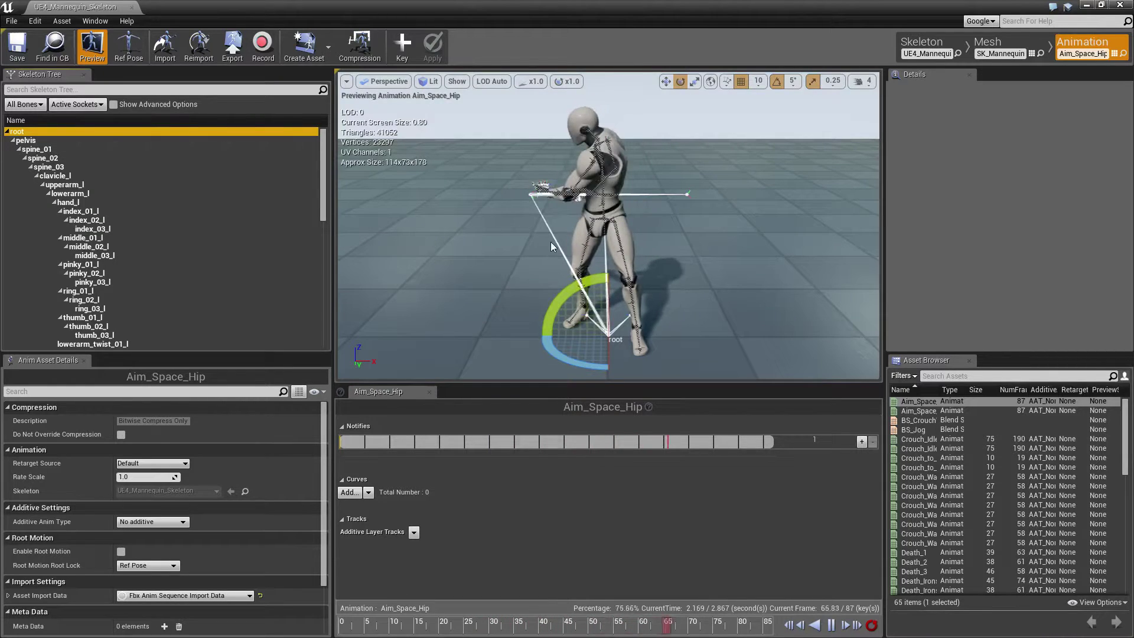
pyautogui.moveTo(548, 239); pyautogui.dragTo(561, 260, button='right')
pyautogui.click(919, 50)
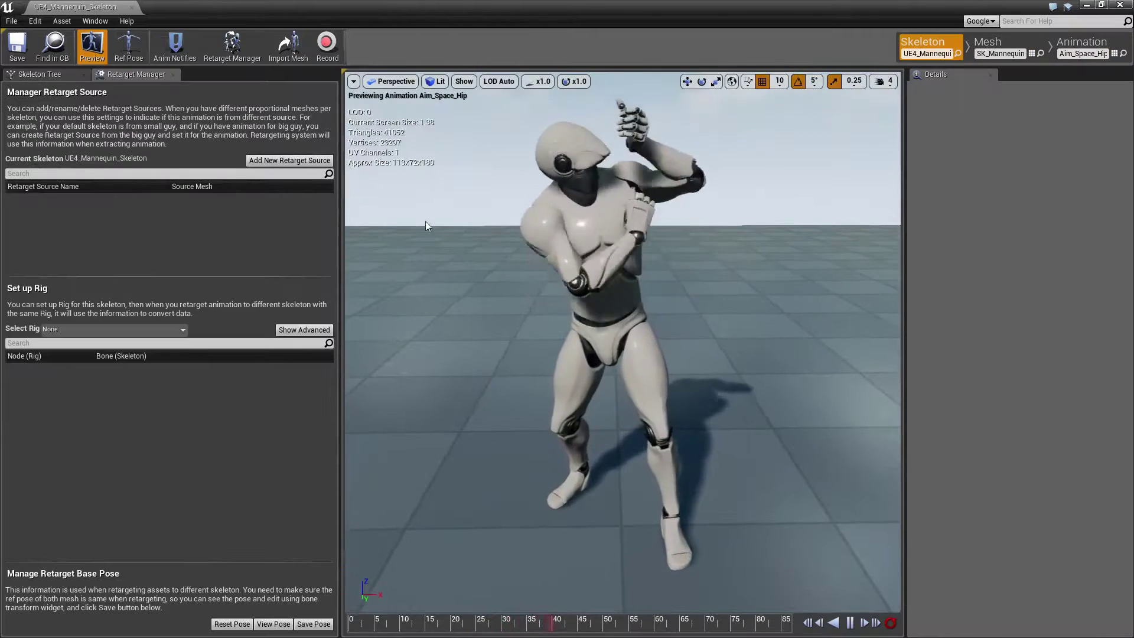
pyautogui.click(39, 74)
pyautogui.moveTo(505, 284); pyautogui.dragTo(413, 447, button='right')
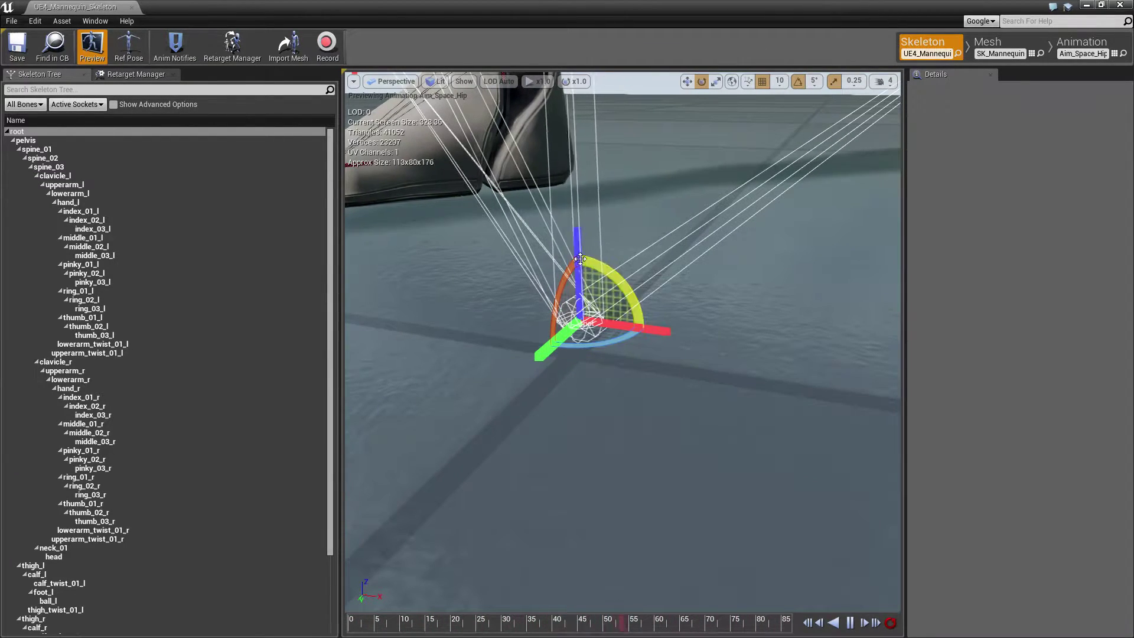
pyautogui.click(132, 8)
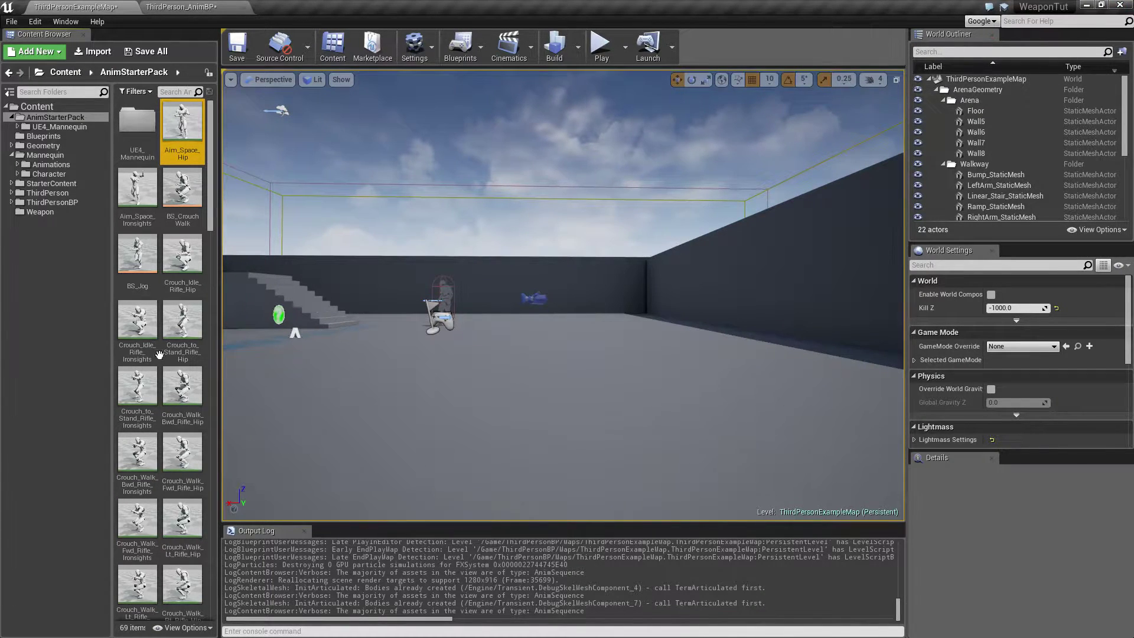
pyautogui.click(1089, 7)
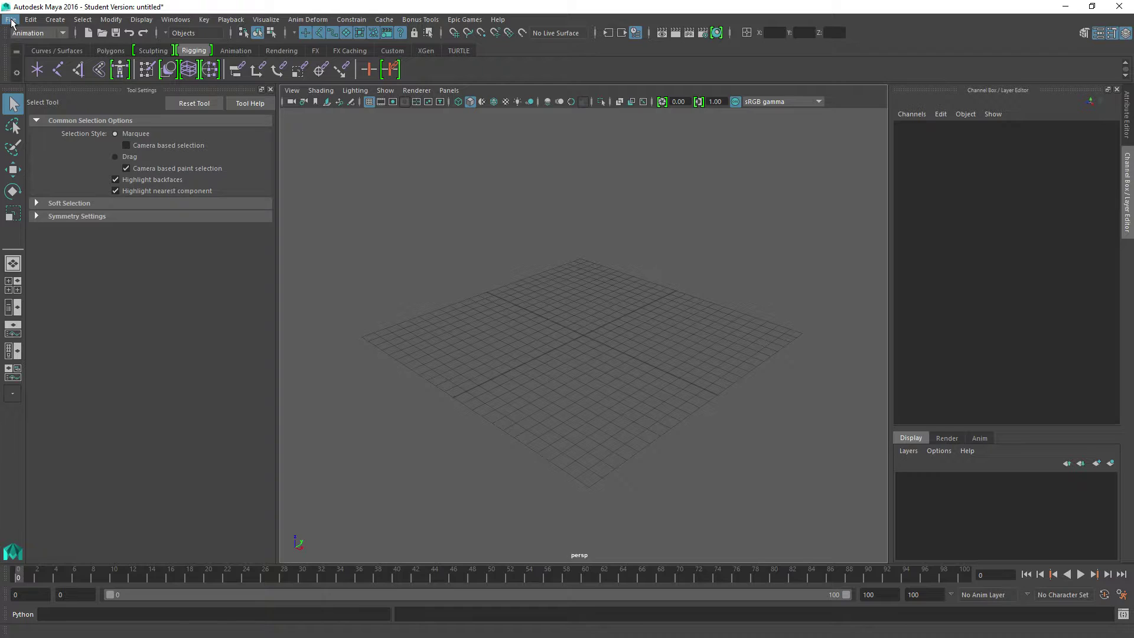
pyautogui.click(11, 20)
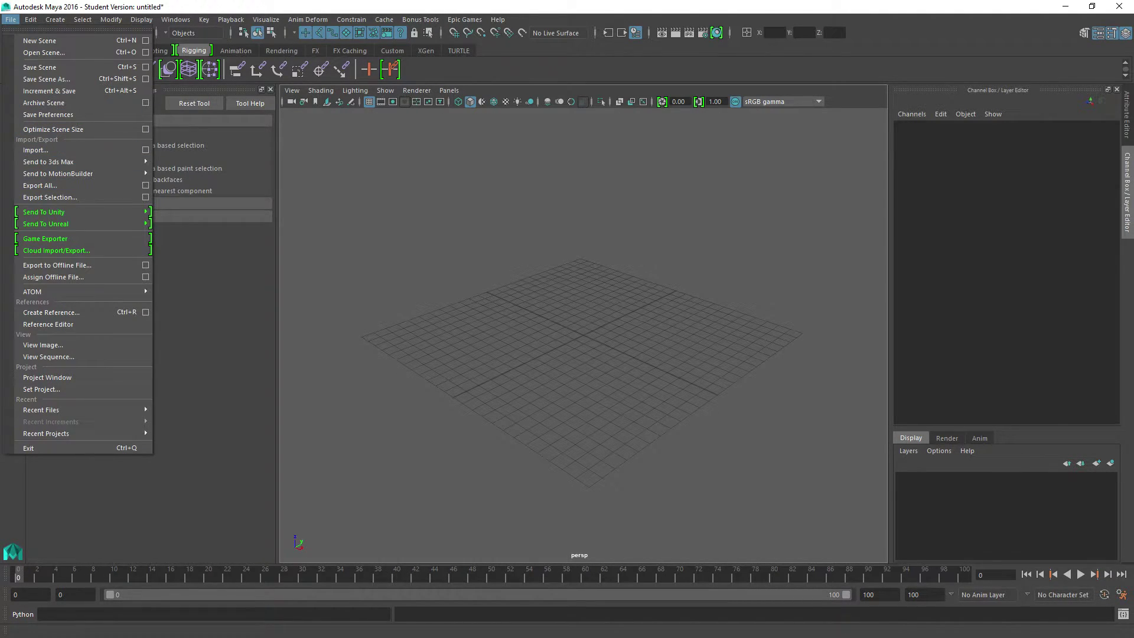
pyautogui.press('Escape')
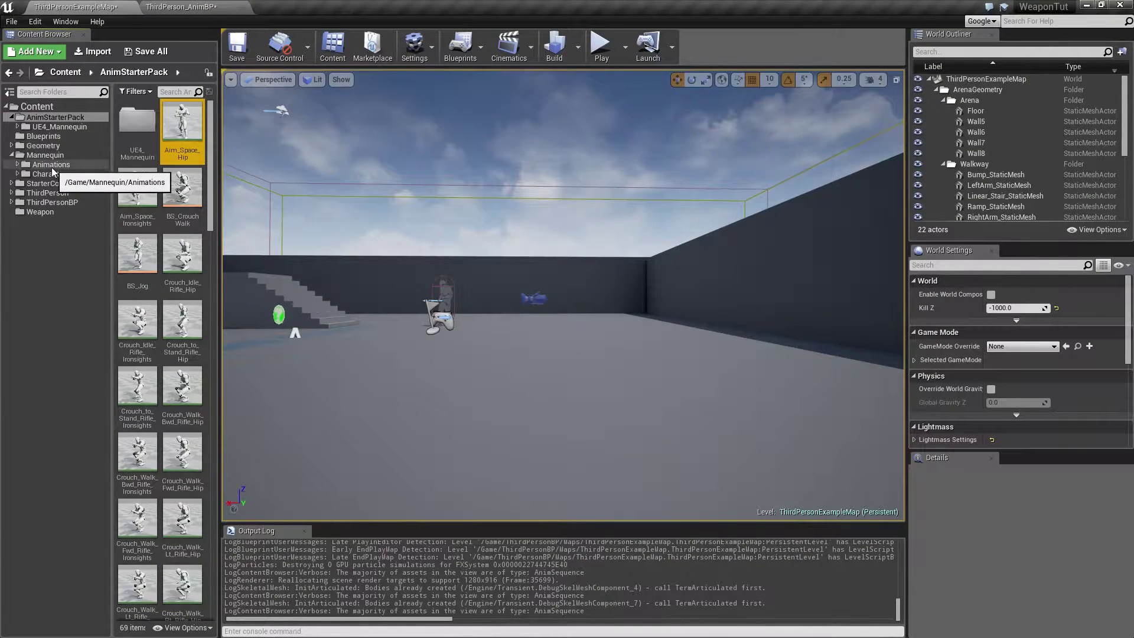
# Export the ThirdPersonIdle animation from the Mannequin Animations folder to the Desktop as ThirdPersonIdle.FBX, replacing the existing file.
pyautogui.click(52, 165)
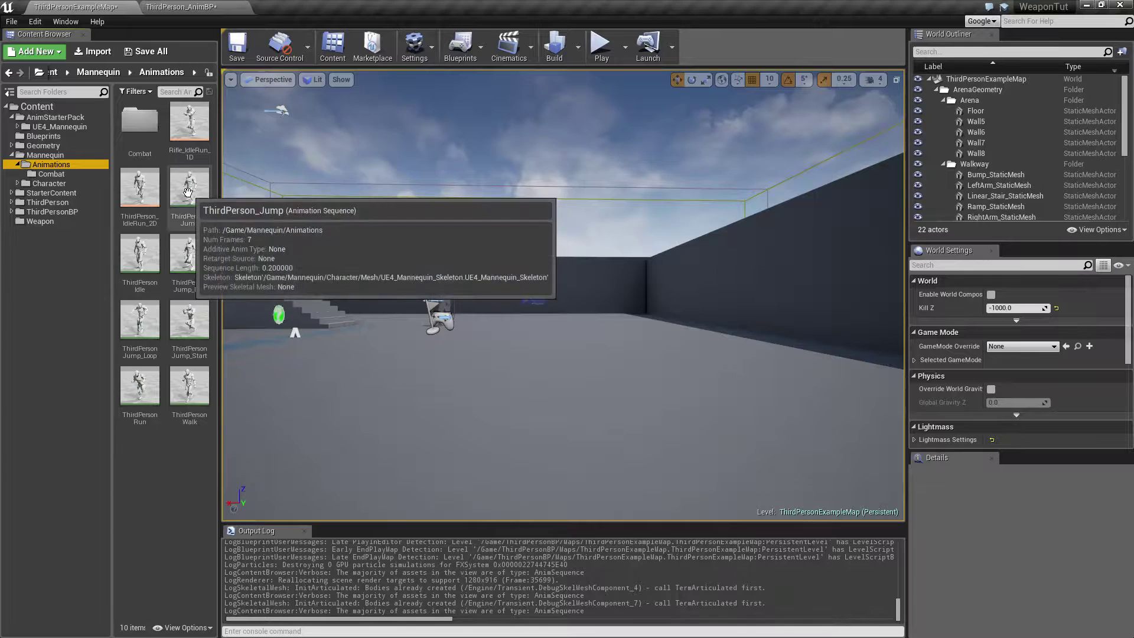
pyautogui.click(148, 262)
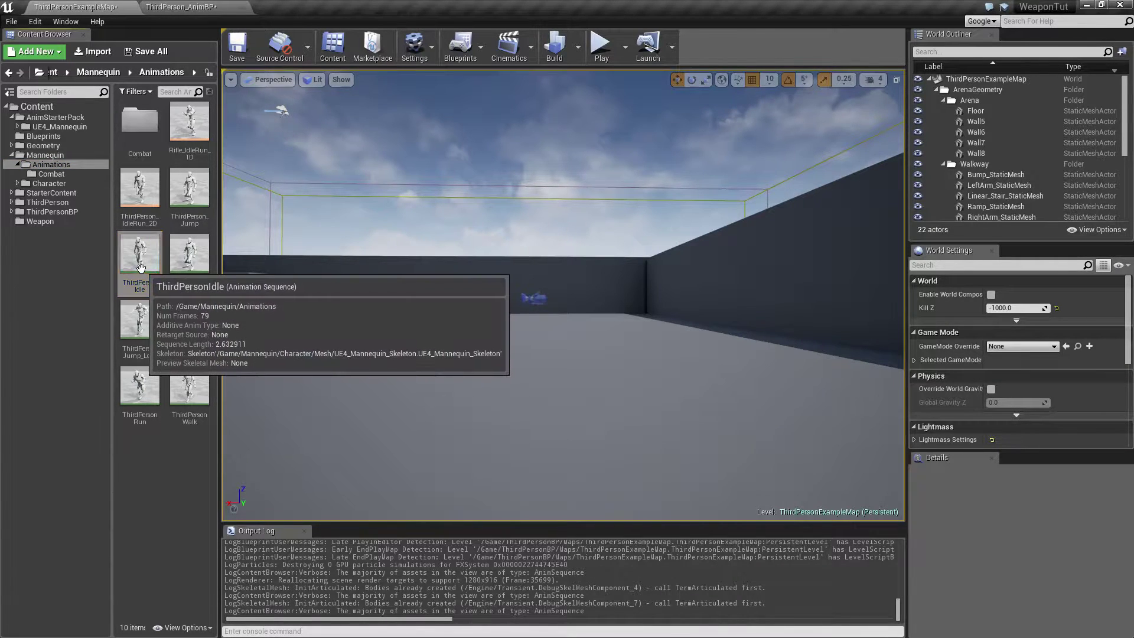
pyautogui.rightClick(143, 270)
pyautogui.moveTo(225, 471)
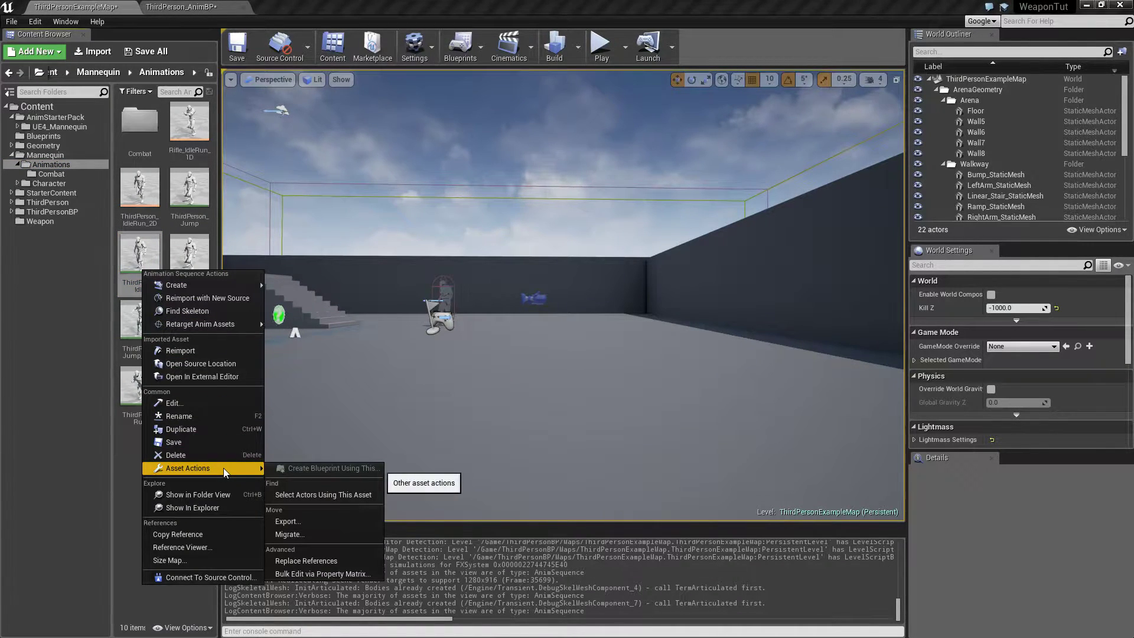
pyautogui.click(300, 523)
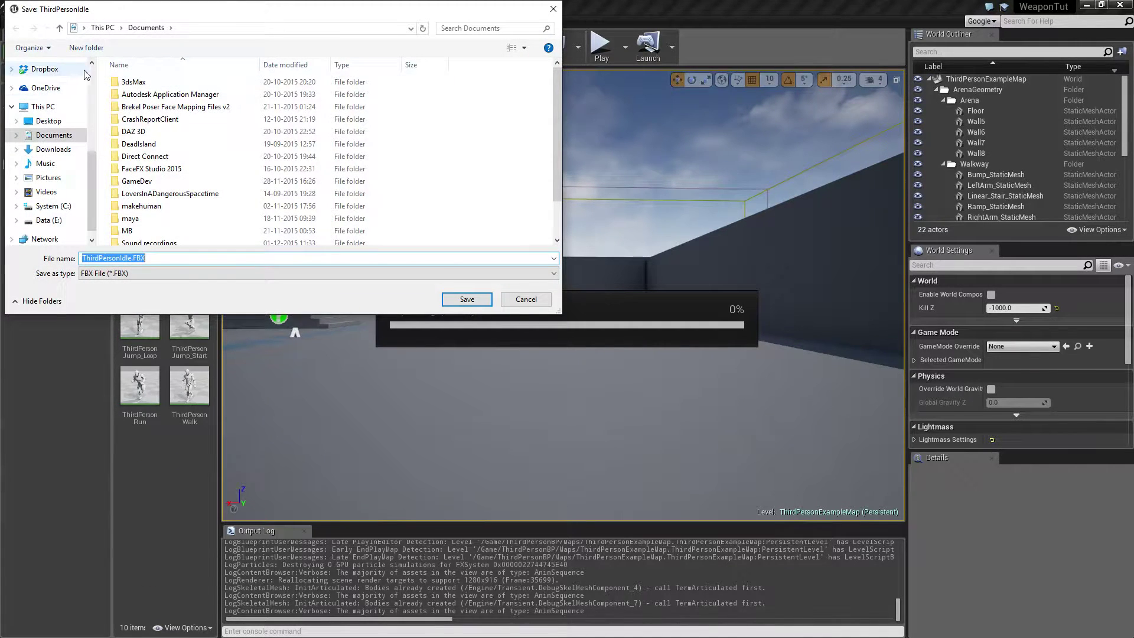
pyautogui.scroll(3, 57, 96)
pyautogui.click(50, 97)
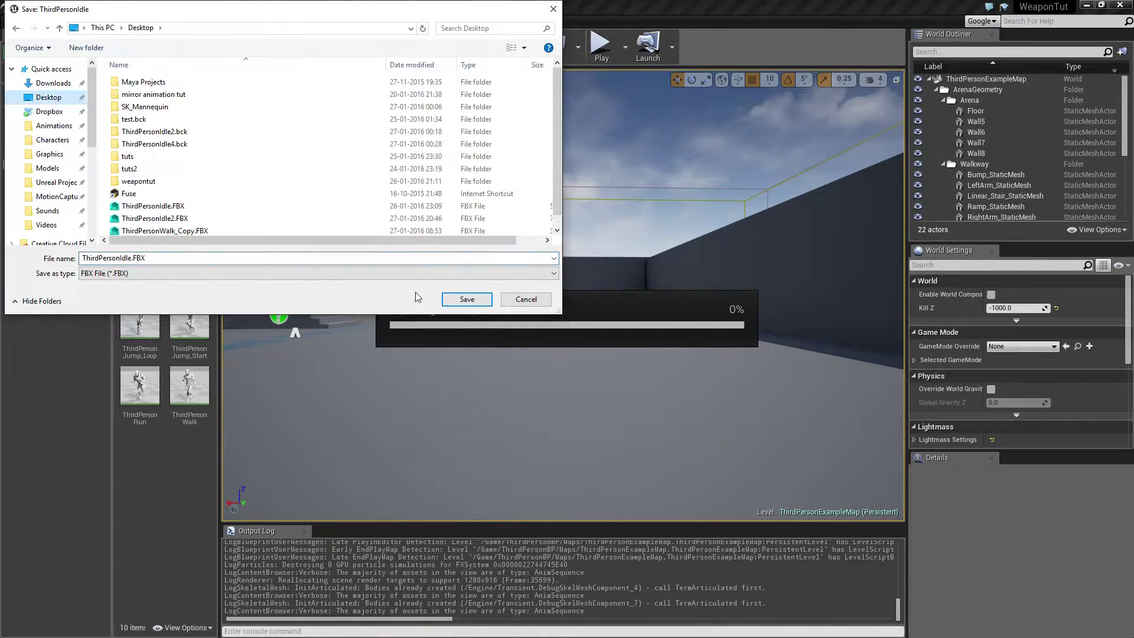
pyautogui.click(465, 299)
pyautogui.click(591, 326)
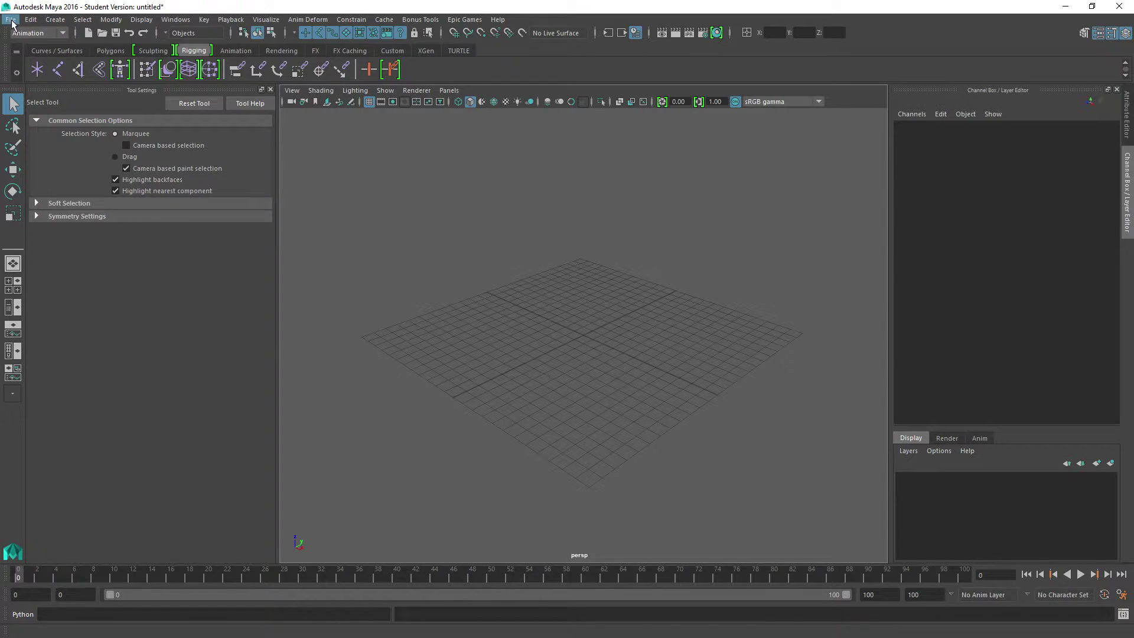
# Switch to Maya and import ThirdPersonIdle.FBX from the Desktop into the empty scene.
pyautogui.click(11, 20)
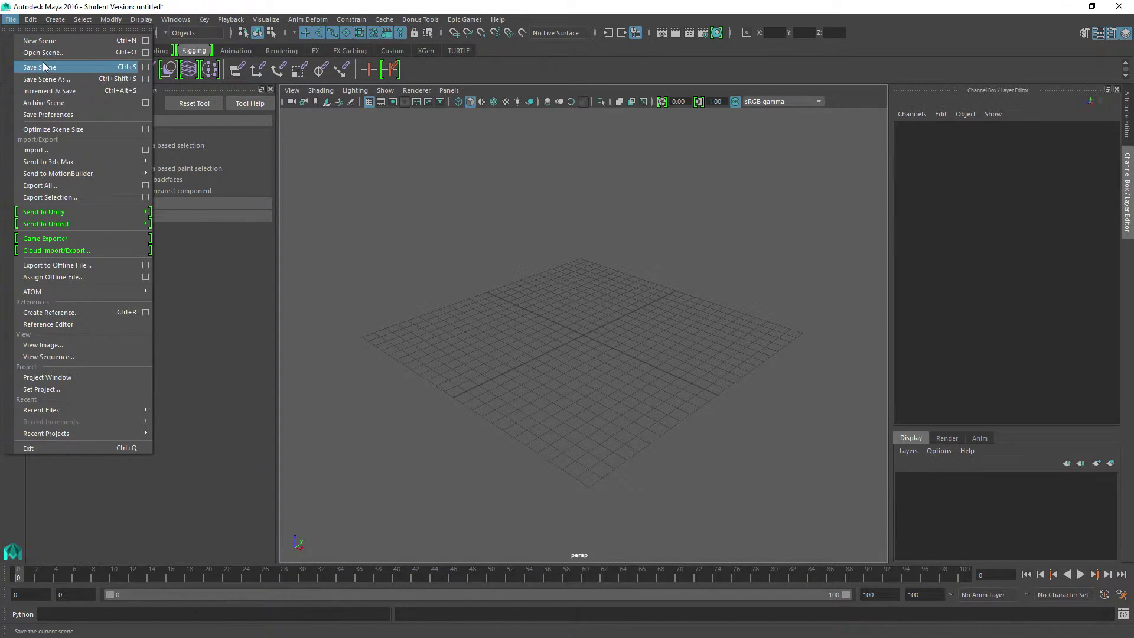
pyautogui.click(52, 151)
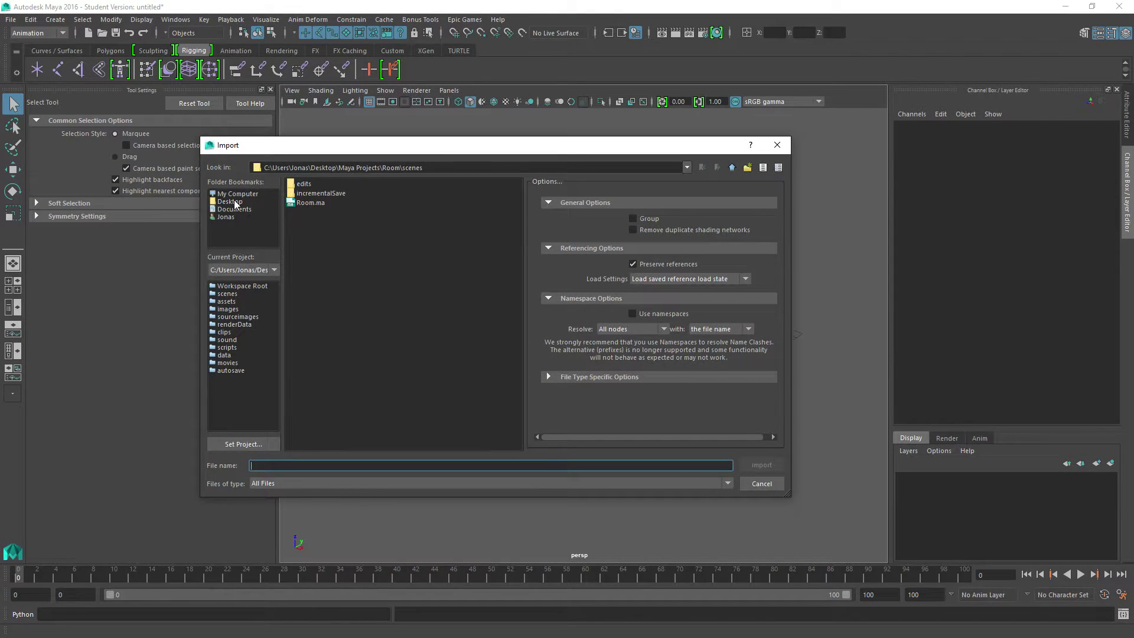
pyautogui.click(230, 201)
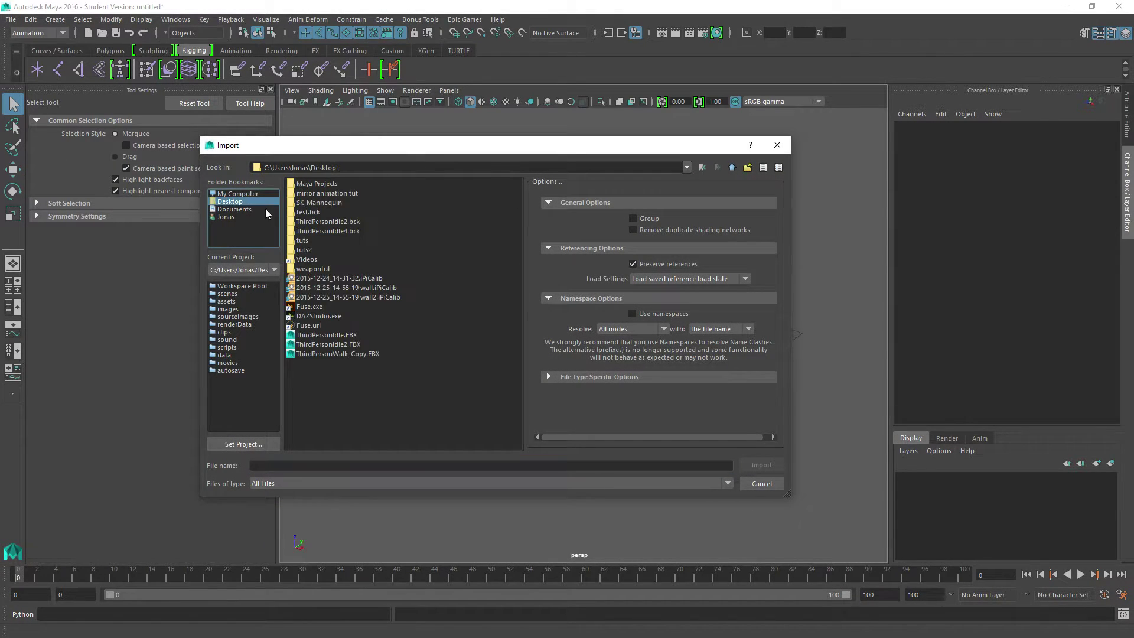
pyautogui.doubleClick(310, 335)
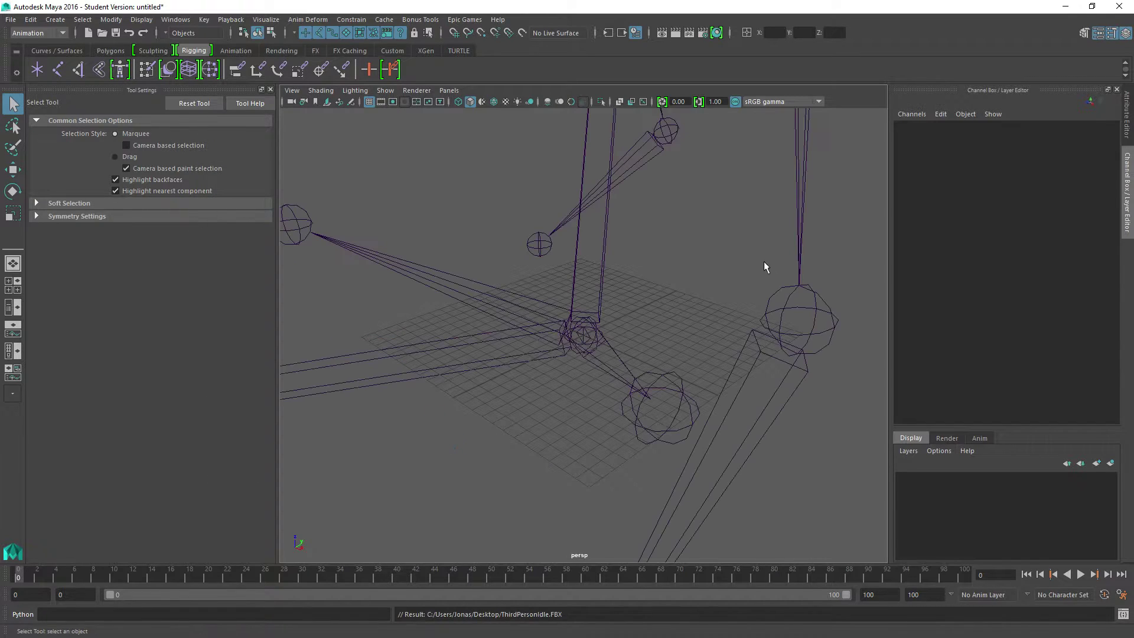
# Examine the imported skeleton's ik_hand_l, ik_hand_gun and root joints, check the root's Rotate X, and return to the Unreal editor.
pyautogui.scroll(-10, 576, 337)
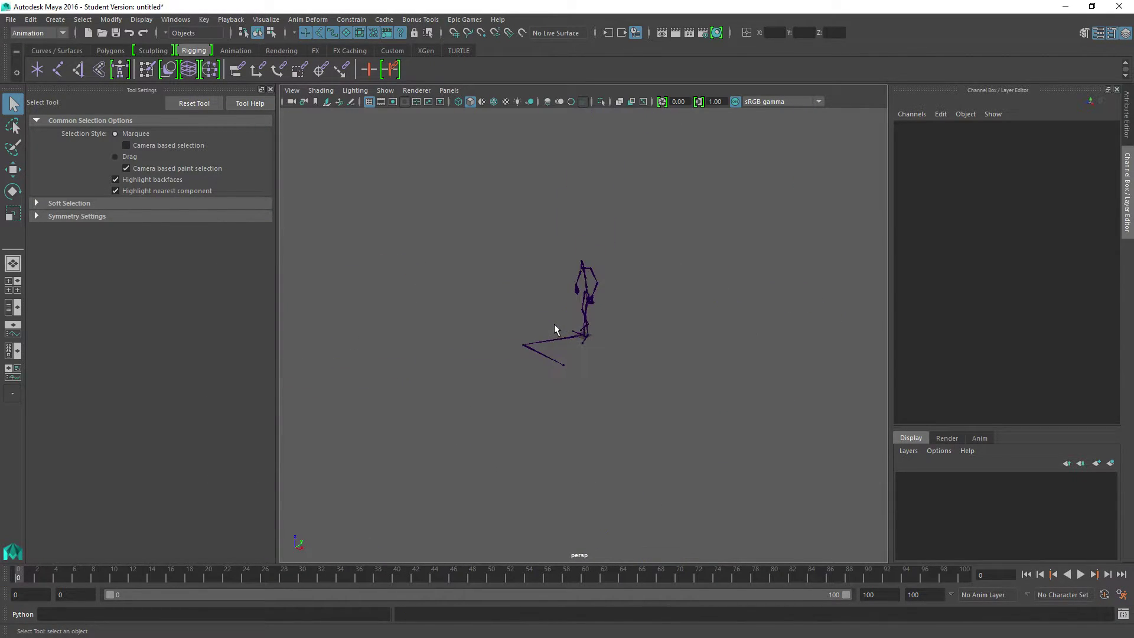
pyautogui.scroll(5, 561, 312)
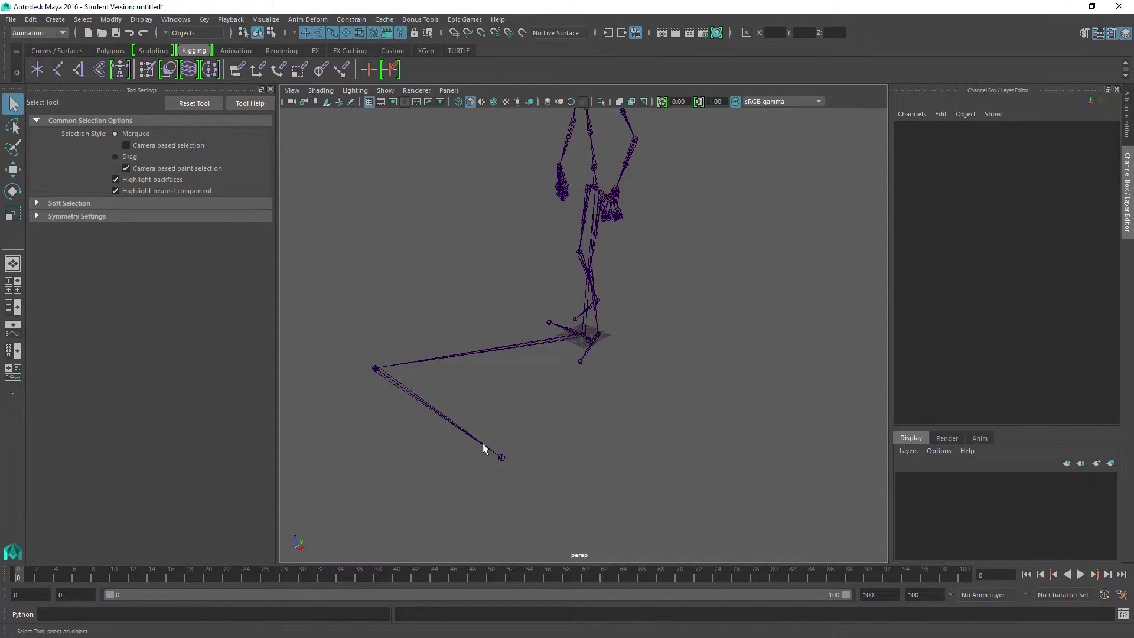
pyautogui.click(502, 458)
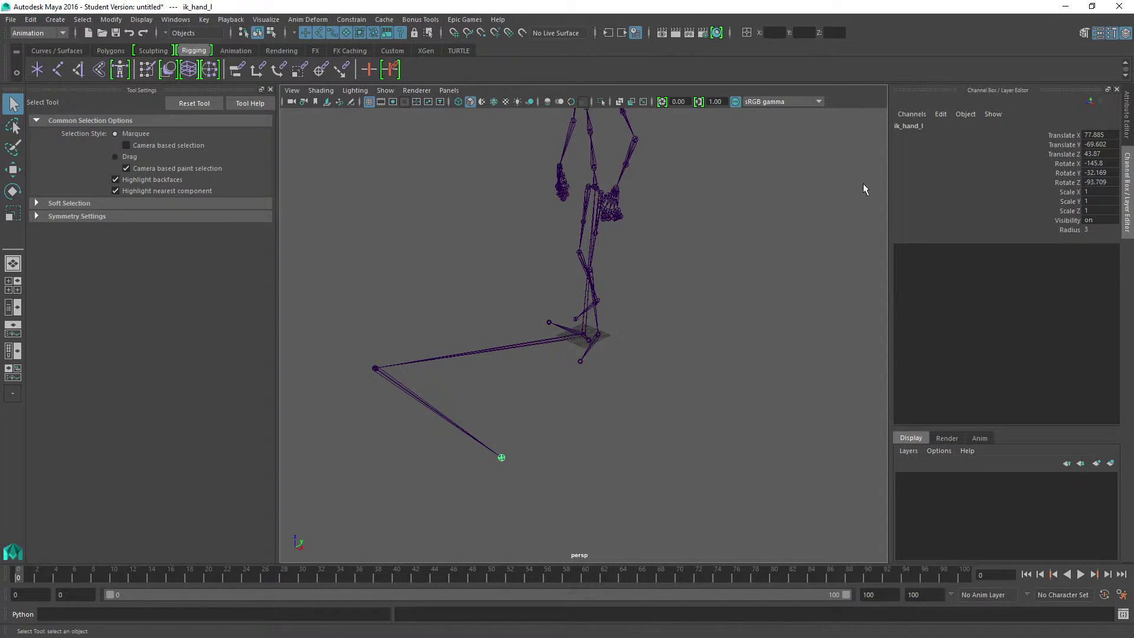
pyautogui.click(374, 370)
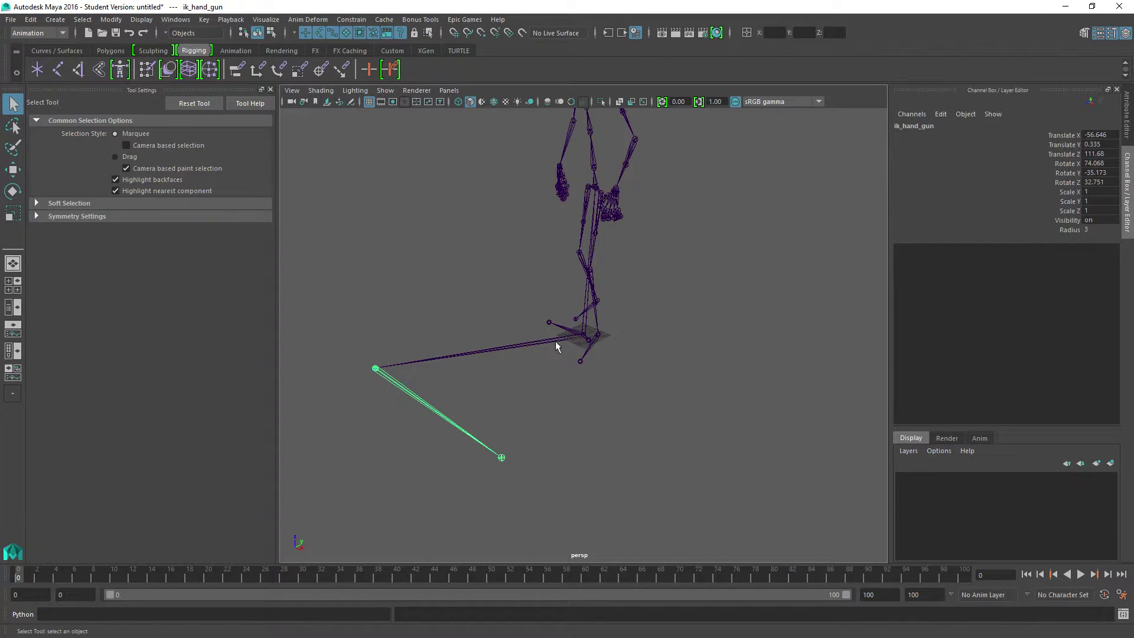
pyautogui.scroll(8, 578, 348)
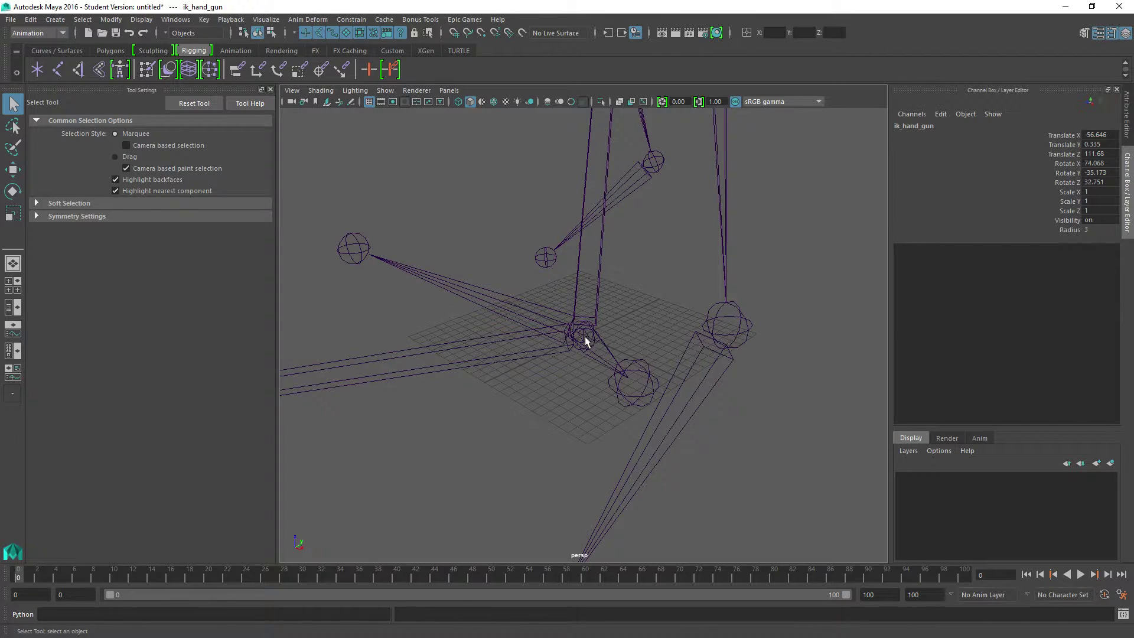
pyautogui.click(585, 341)
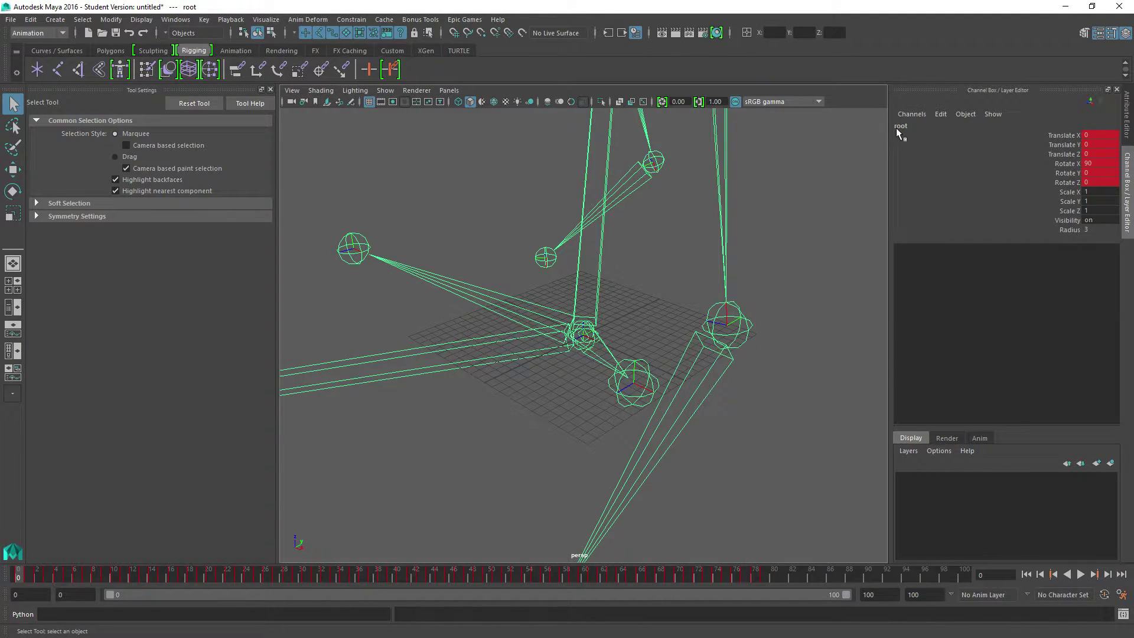
pyautogui.click(1093, 163)
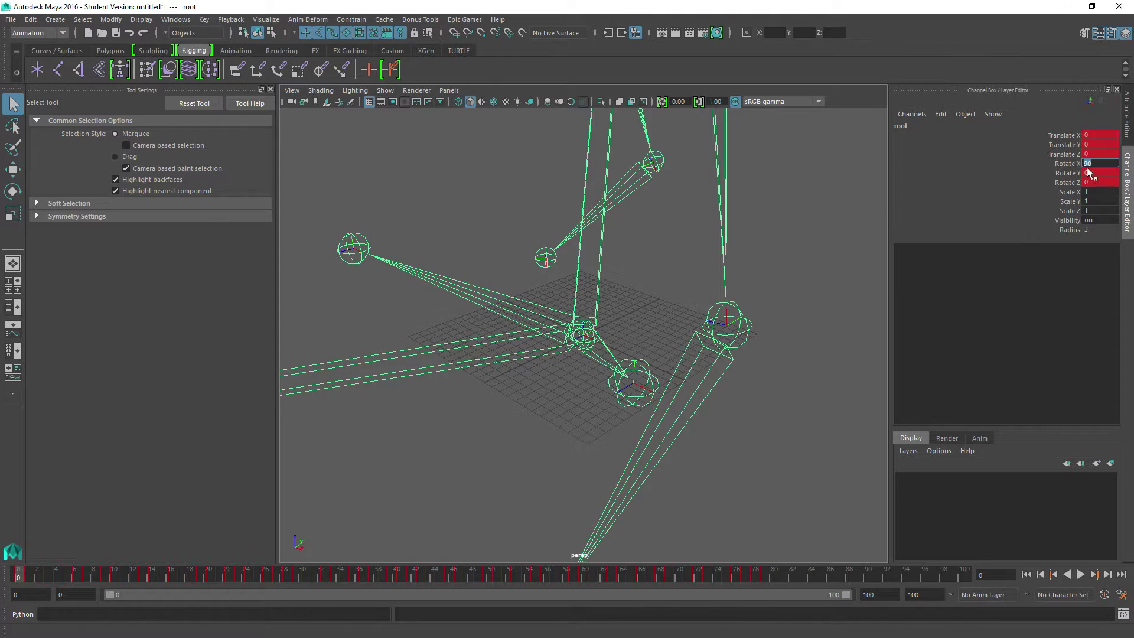
pyautogui.click(1066, 7)
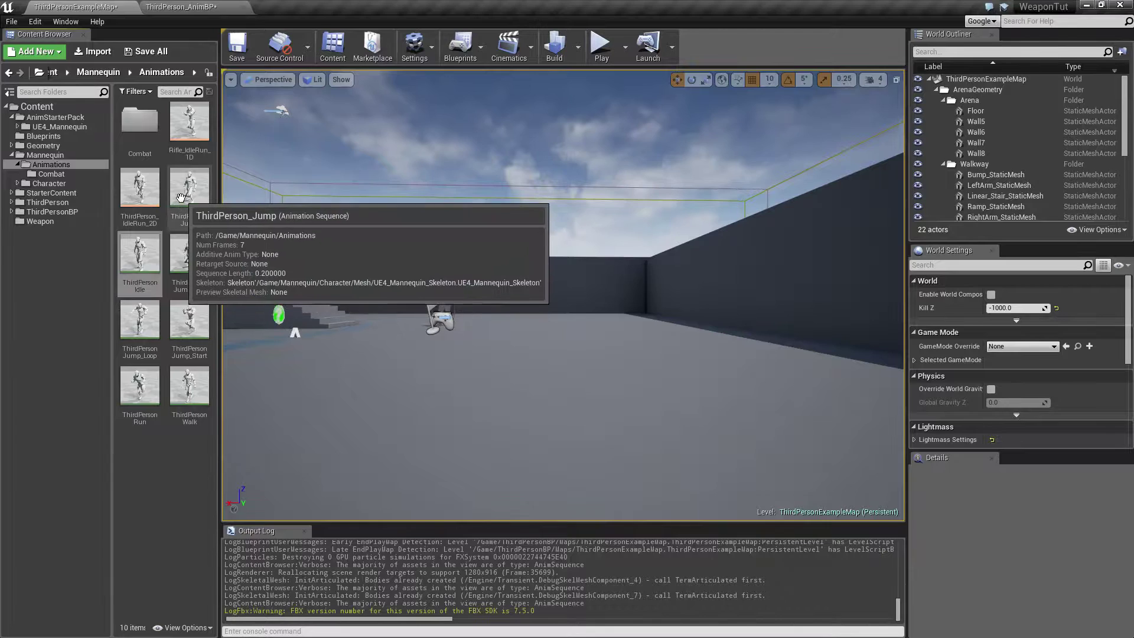
pyautogui.click(189, 189)
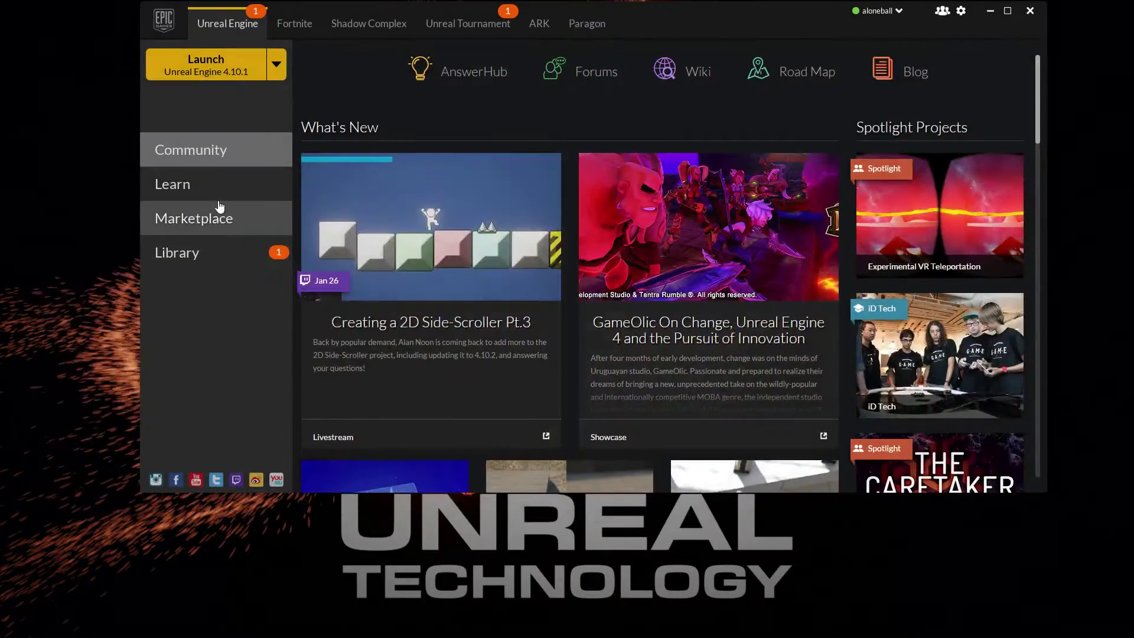
# Switch to the Epic Games Launcher and launch the Unreal Engine Preview version.
pyautogui.click(276, 64)
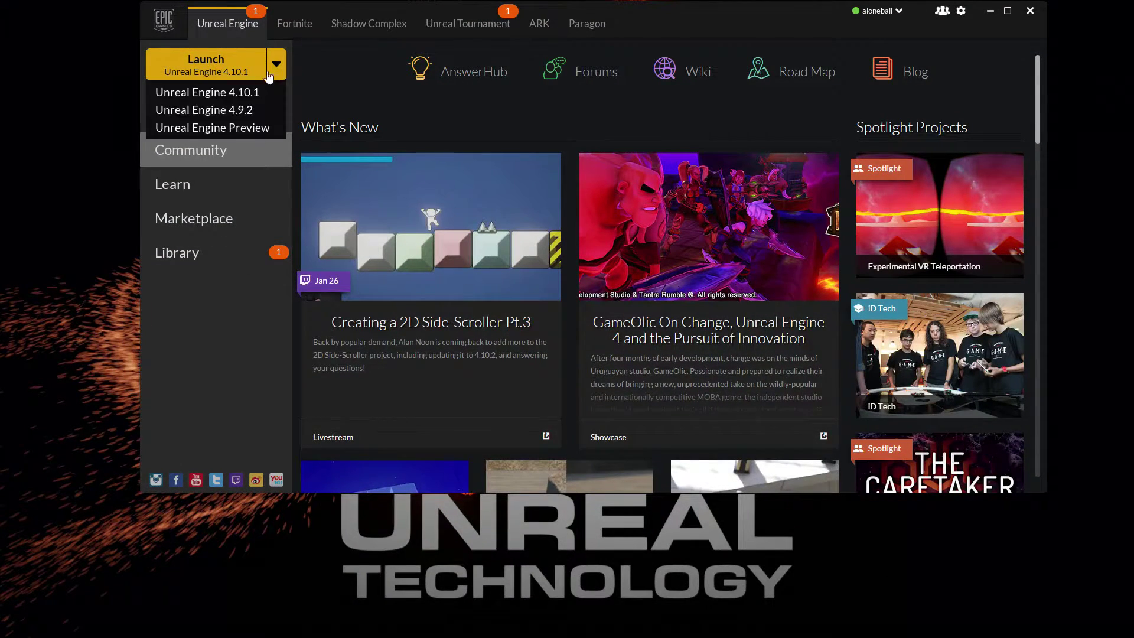
pyautogui.click(190, 128)
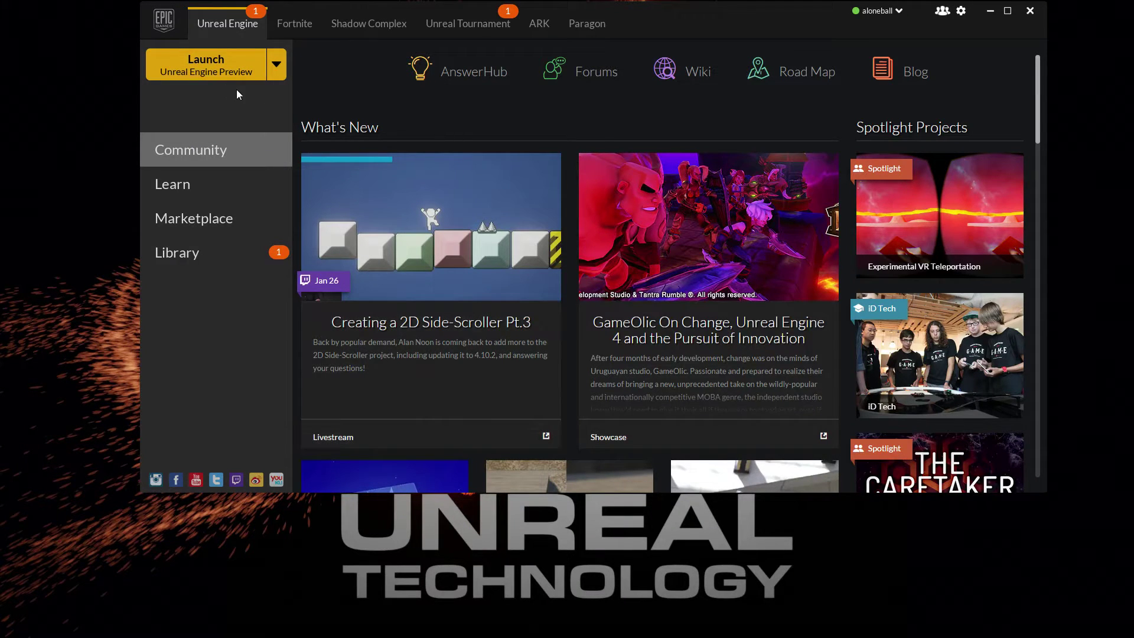
pyautogui.moveTo(654, 11); pyautogui.dragTo(658, 32)
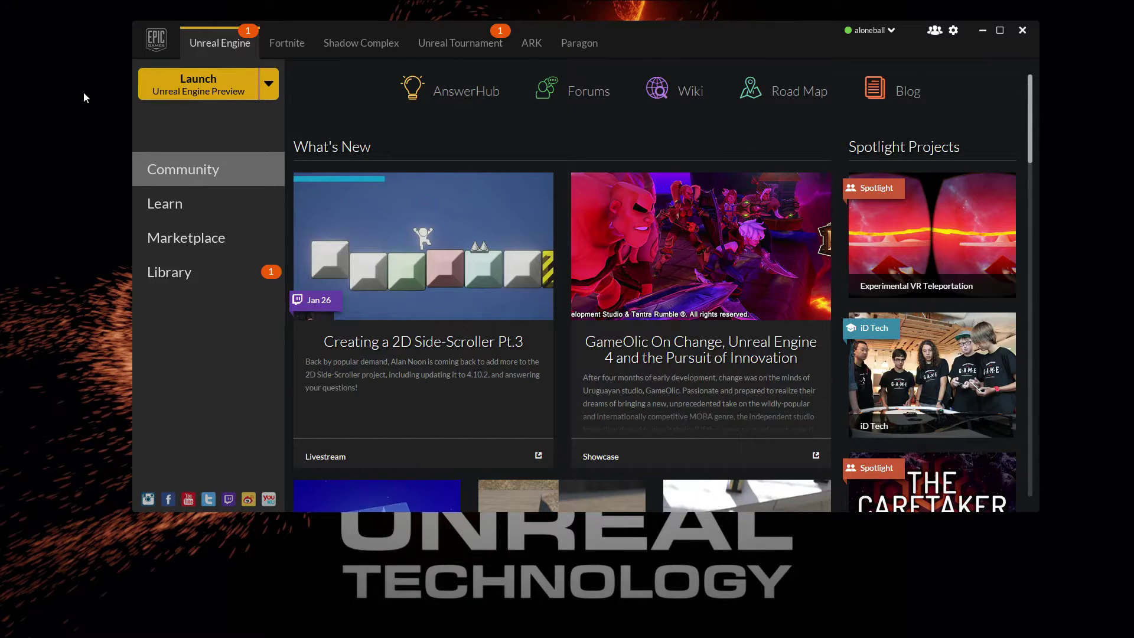
pyautogui.click(189, 93)
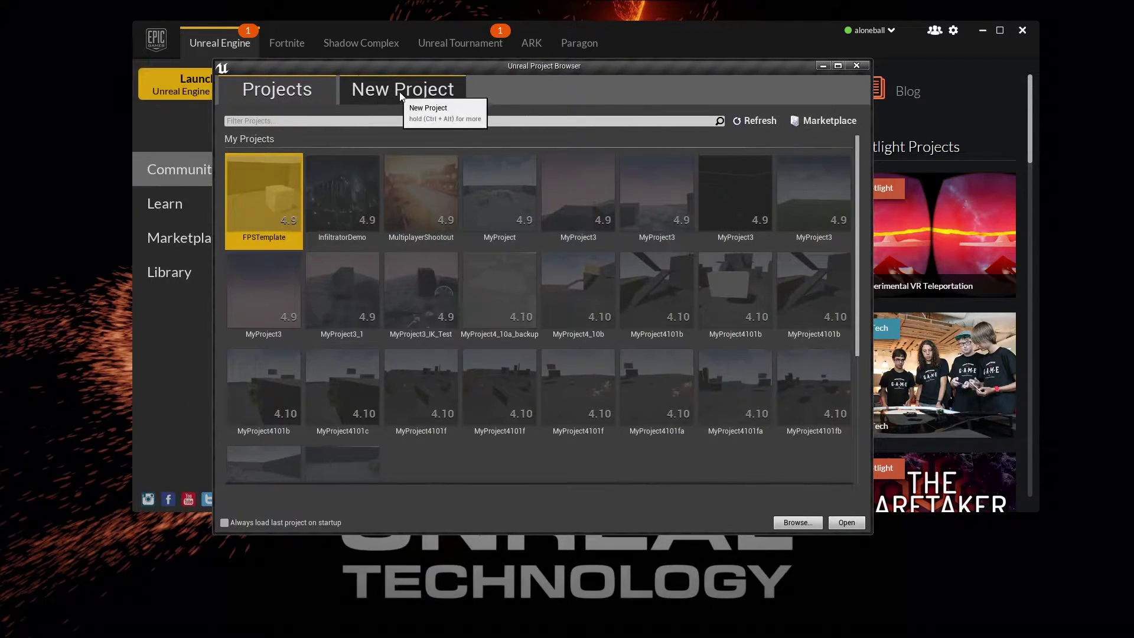
# Create a new Blueprint project from the Third Person template with starter content, named MyProject4110.
pyautogui.click(413, 89)
pyautogui.click(310, 258)
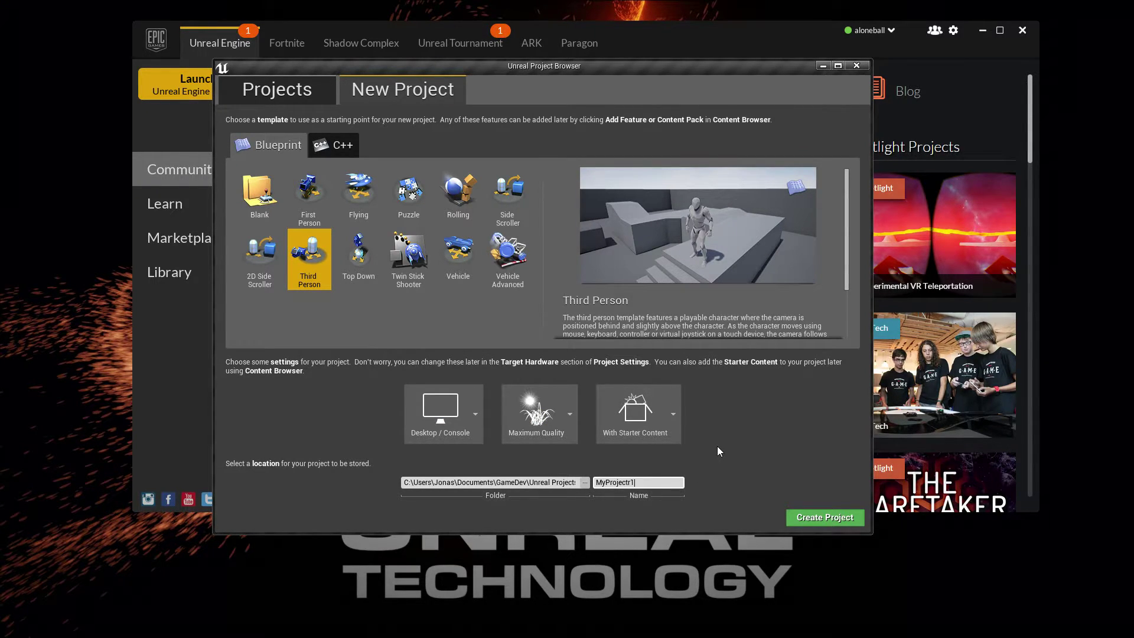
pyautogui.write('4110')
pyautogui.click(827, 517)
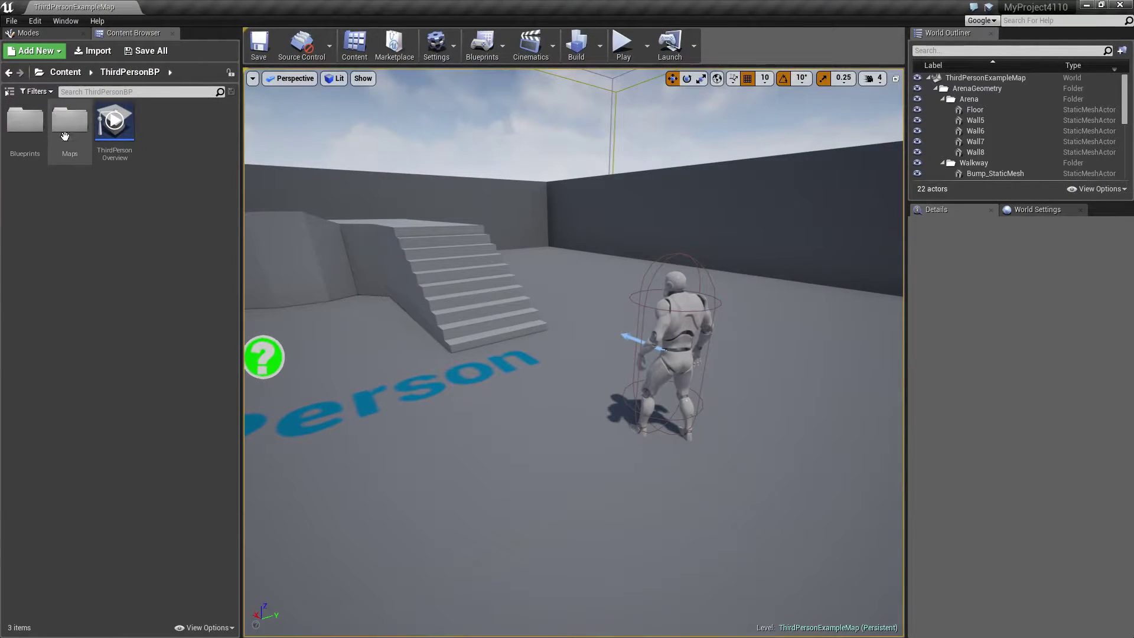
# Show and widen the content browser's folder tree, and open the Mannequin Animations folder.
pyautogui.click(9, 91)
pyautogui.moveTo(45, 180); pyautogui.dragTo(114, 188)
pyautogui.doubleClick(47, 146)
pyautogui.doubleClick(51, 137)
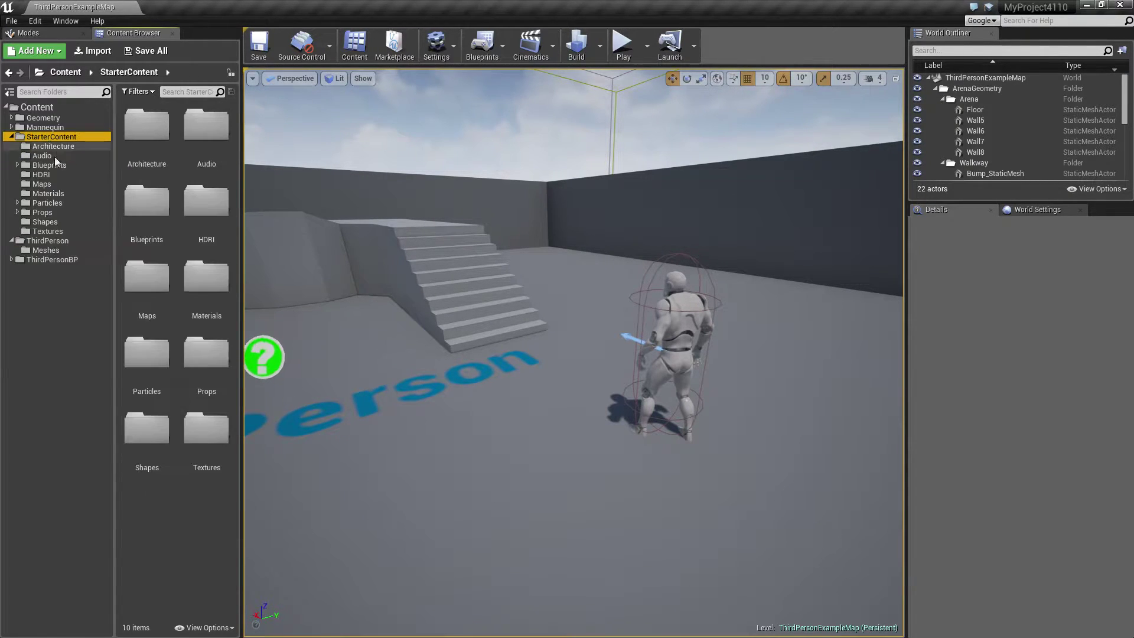
pyautogui.doubleClick(39, 136)
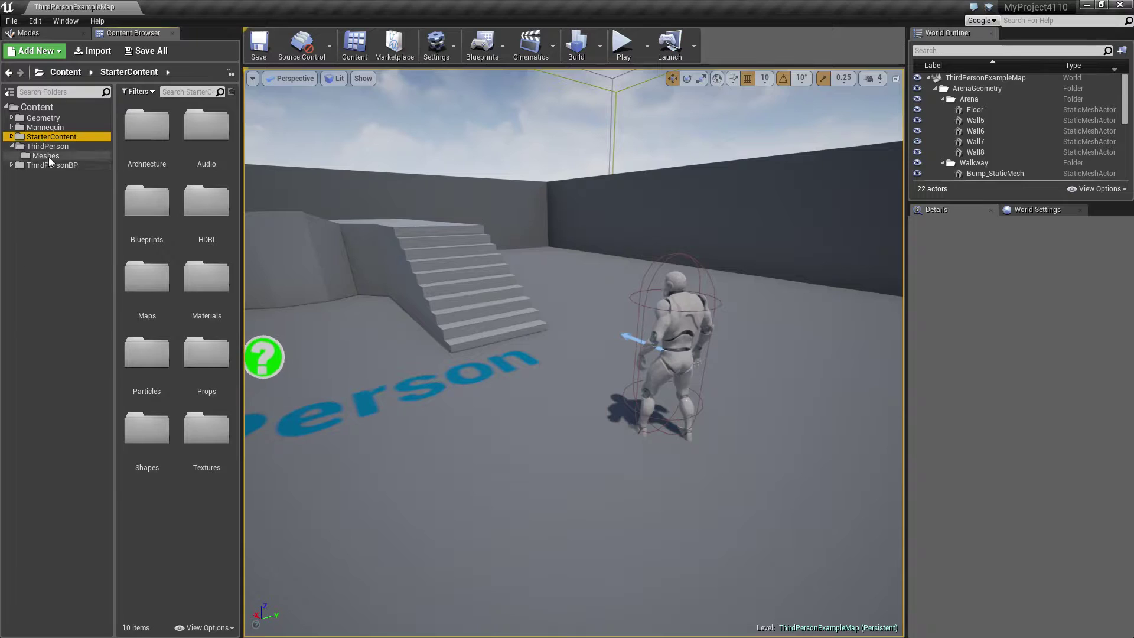
pyautogui.click(46, 148)
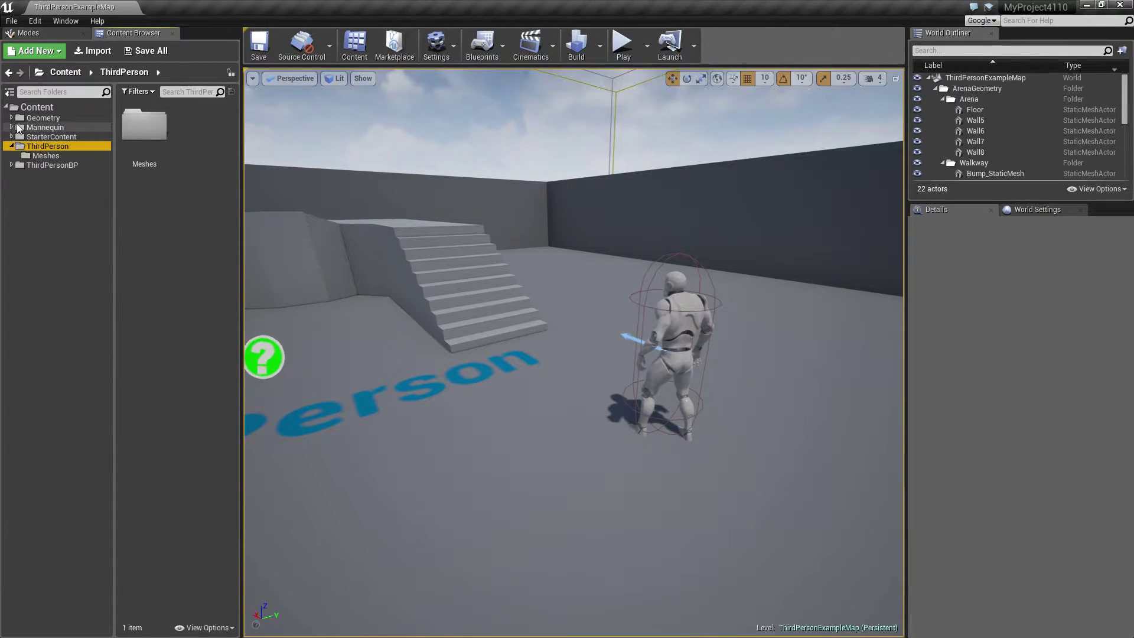
pyautogui.doubleClick(20, 148)
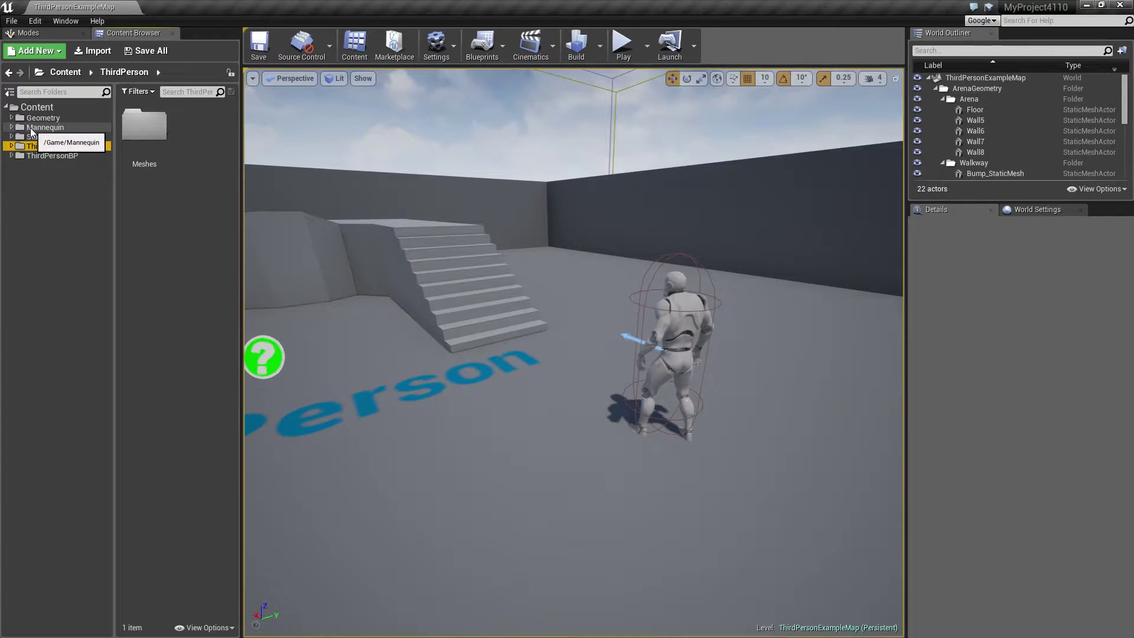
pyautogui.doubleClick(36, 128)
pyautogui.click(52, 138)
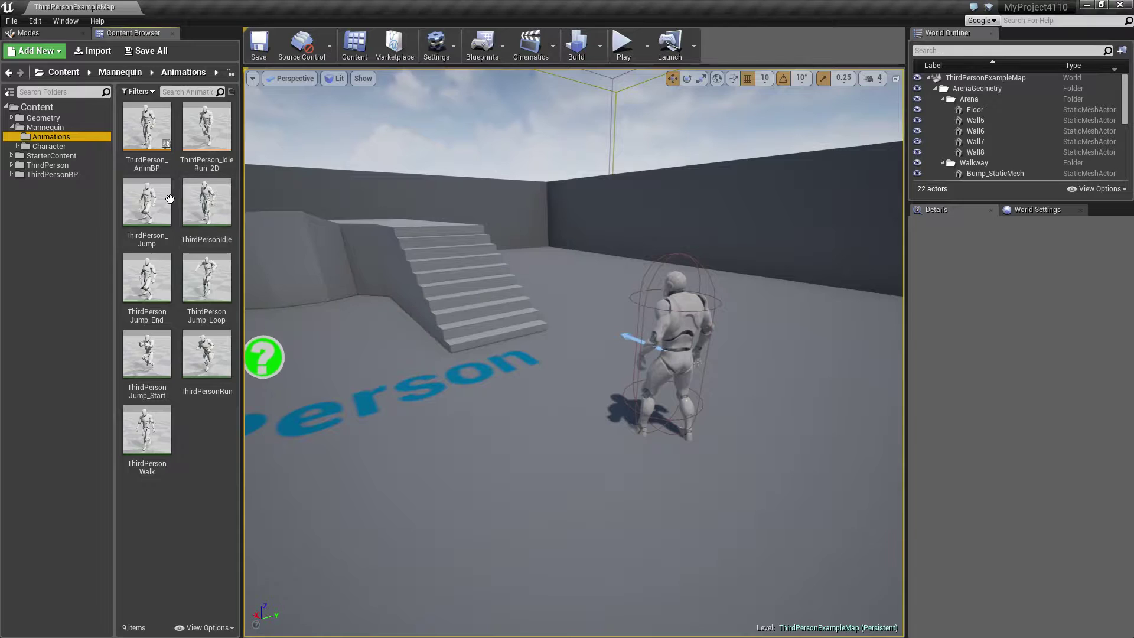
# Bulk export the seven animation sequences, from ThirdPerson_Jump to ThirdPersonWalk, as FBX files into the MyProject4110 Content folder under their default names.
pyautogui.moveTo(145, 208)
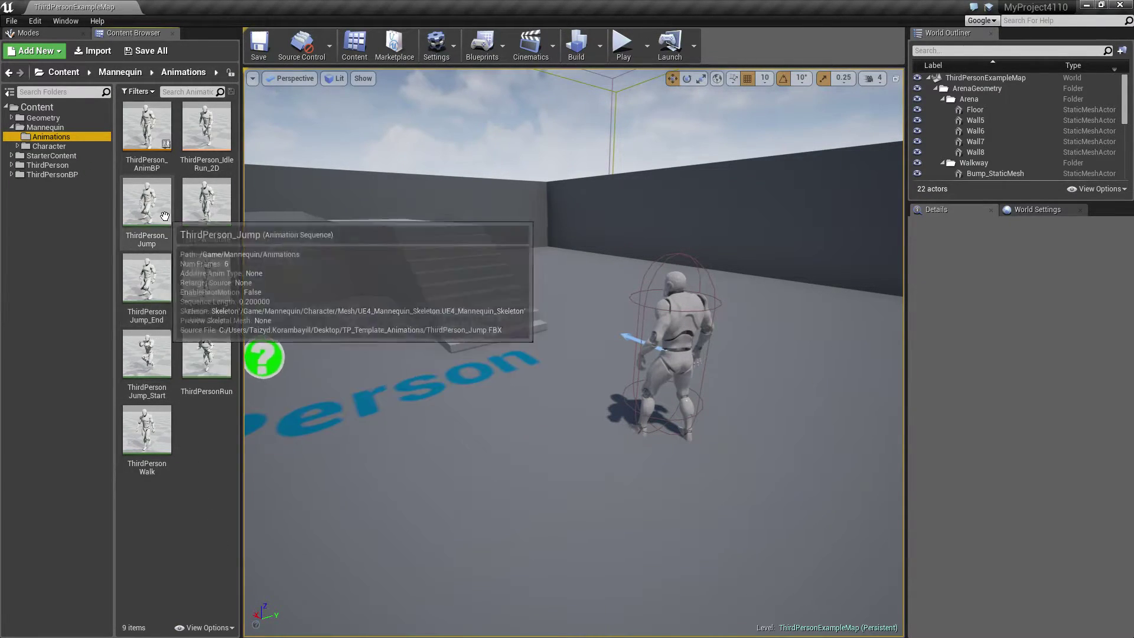
pyautogui.click(148, 204)
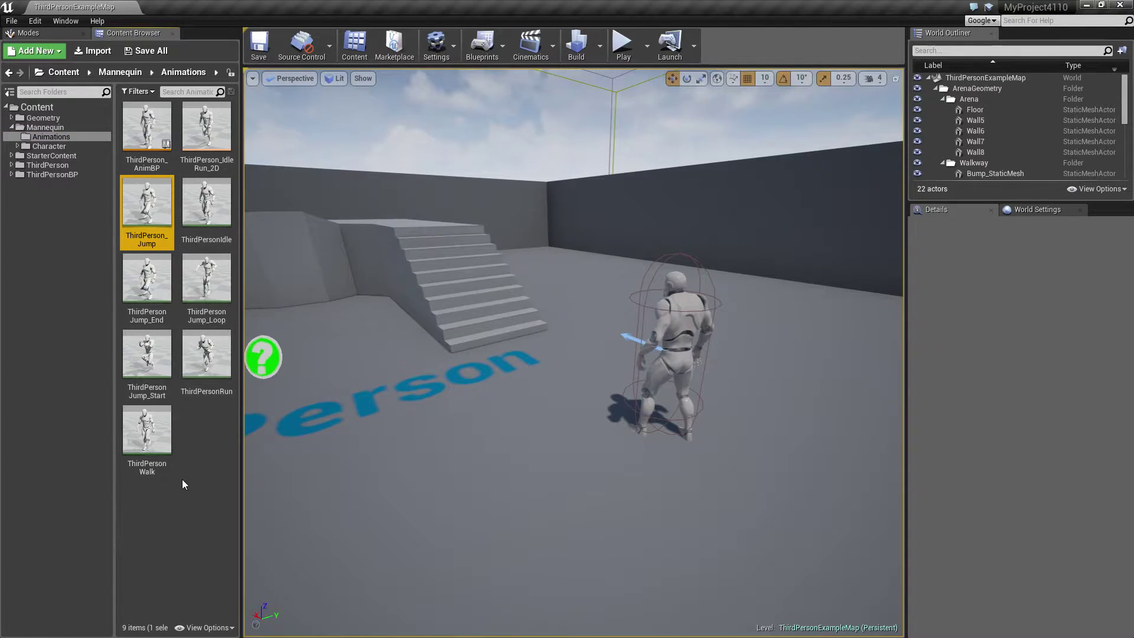
pyautogui.keyDown('shift'); pyautogui.click(152, 459); pyautogui.keyUp('shift')
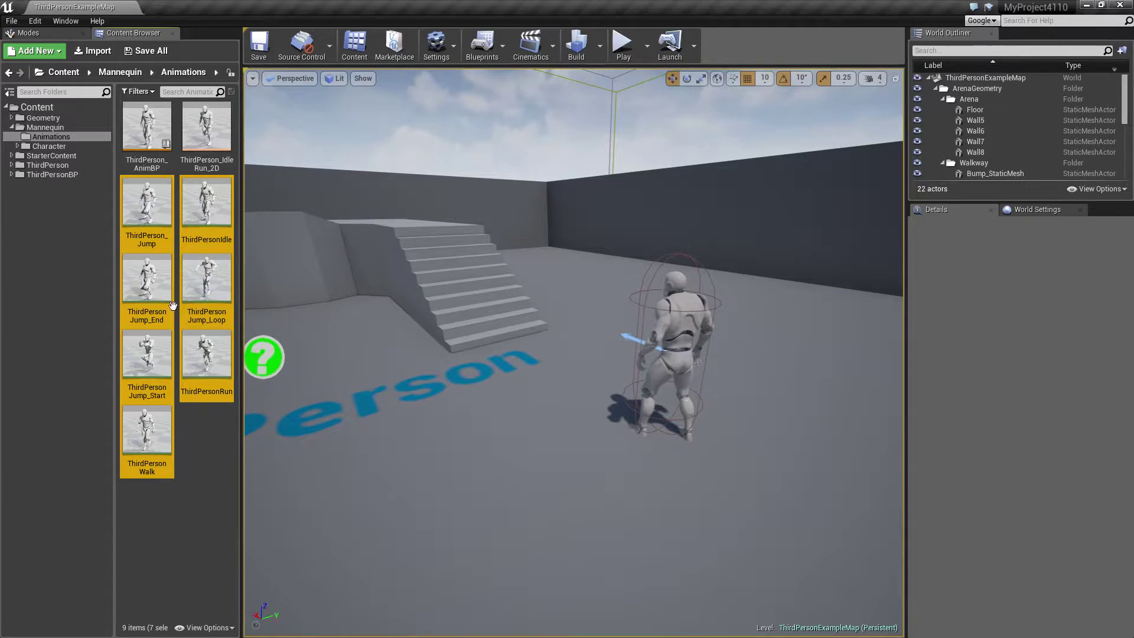
pyautogui.rightClick(145, 203)
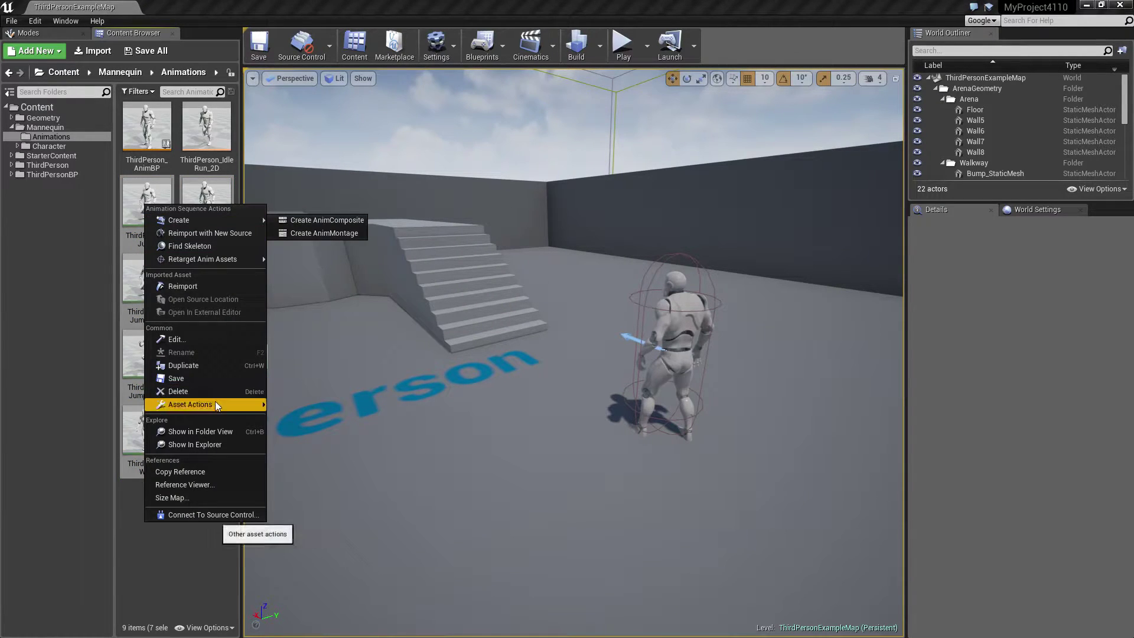
pyautogui.moveTo(215, 403)
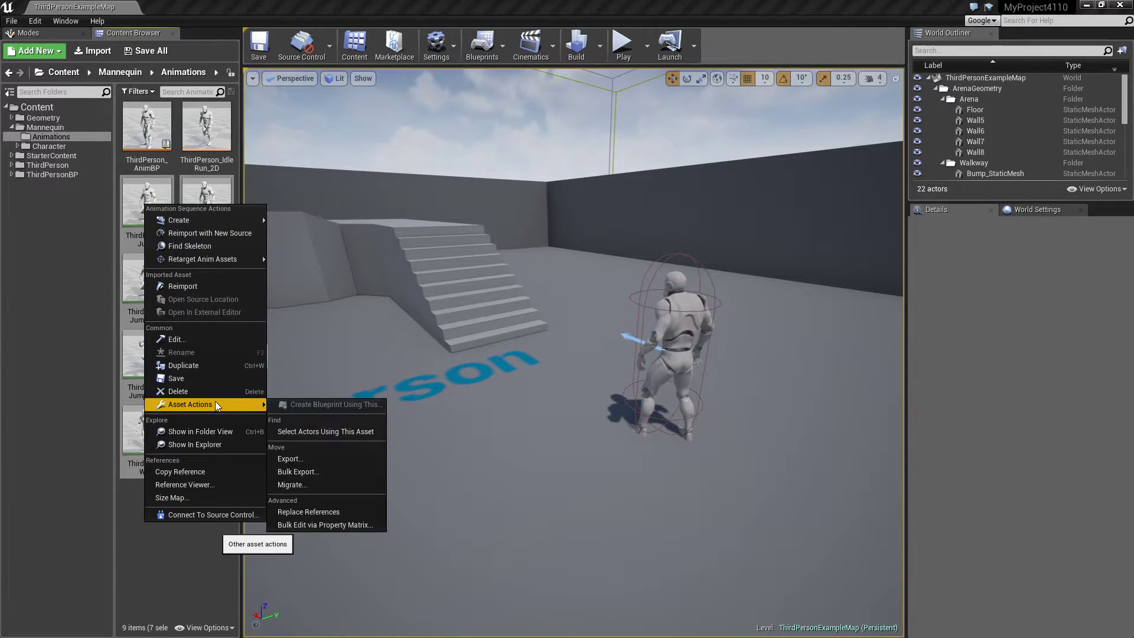
pyautogui.click(294, 470)
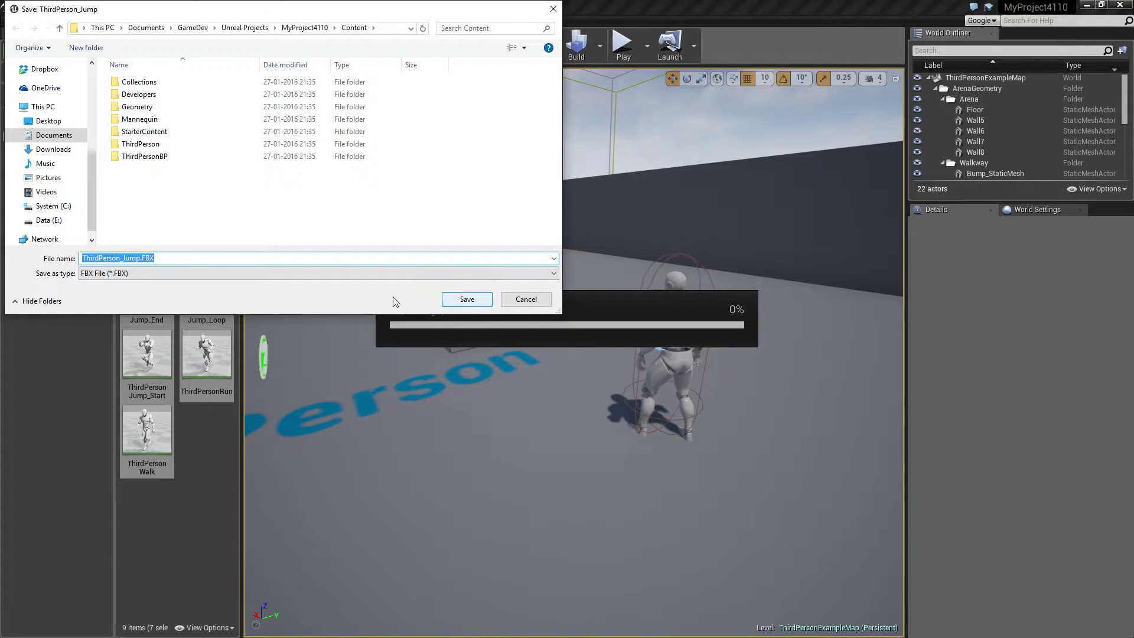
pyautogui.click(479, 299)
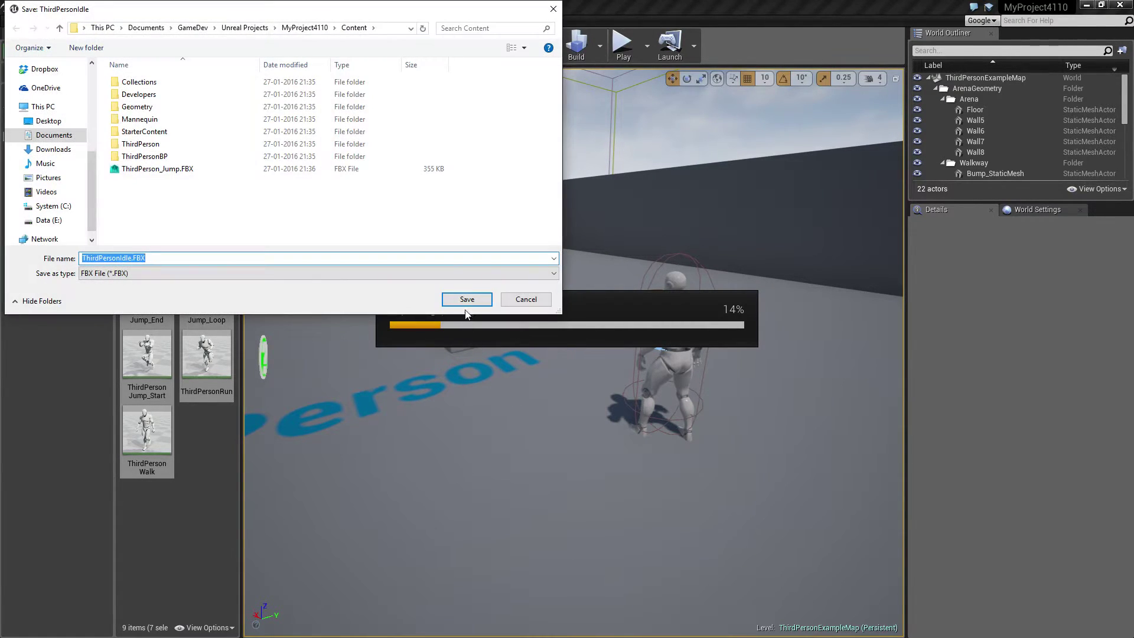
pyautogui.click(464, 302)
pyautogui.click(465, 300)
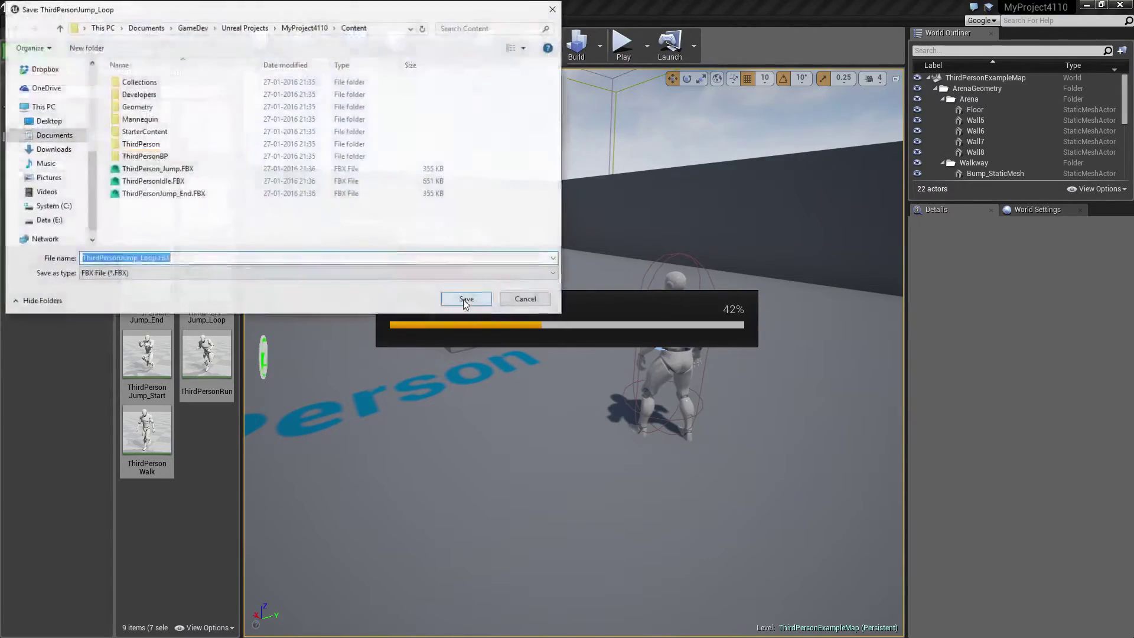
pyautogui.click(466, 300)
pyautogui.click(465, 298)
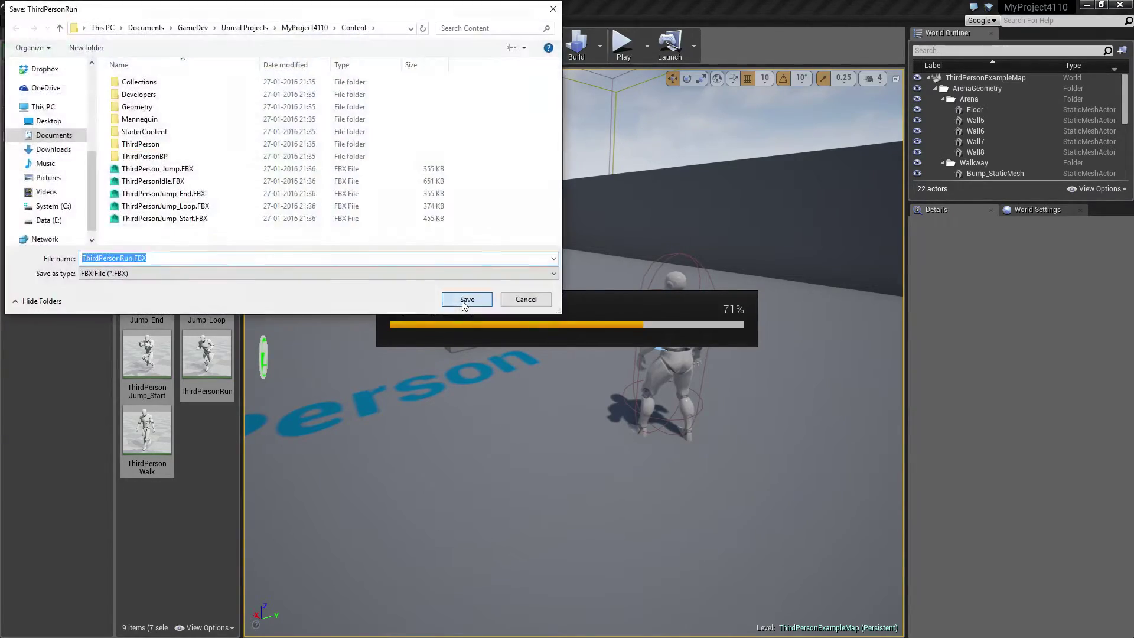
pyautogui.click(465, 298)
pyautogui.click(465, 298)
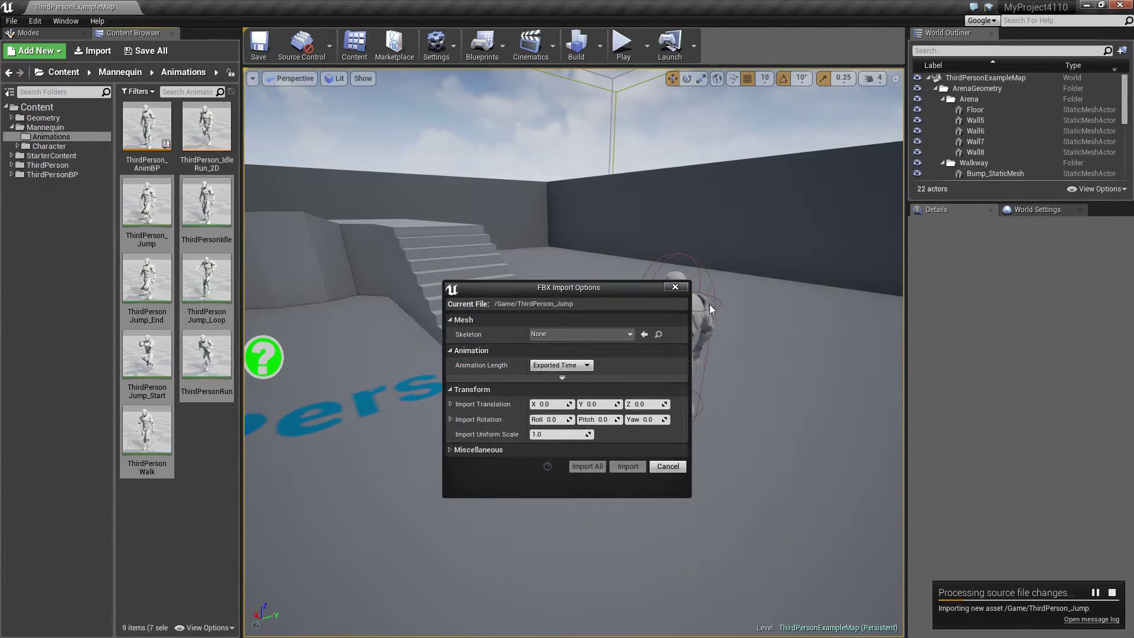
# Dismiss the automatic FBX import of ThirdPerson_Jump and close the MyProject4110 editor to return to the WeaponTut project.
pyautogui.click(675, 287)
pyautogui.click(708, 362)
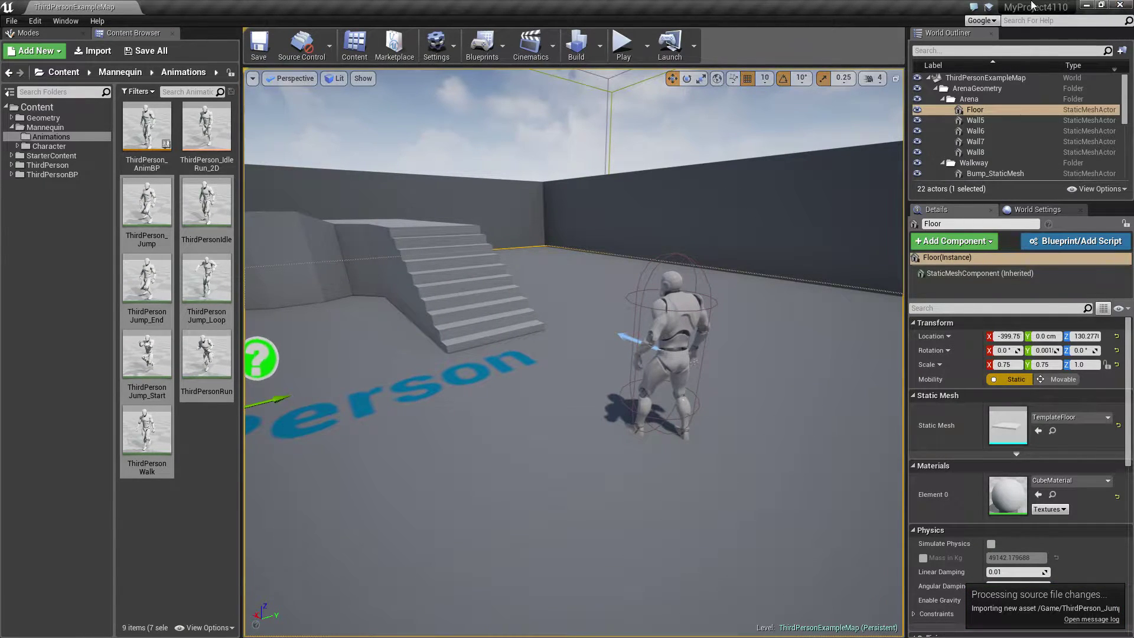
pyautogui.click(1119, 6)
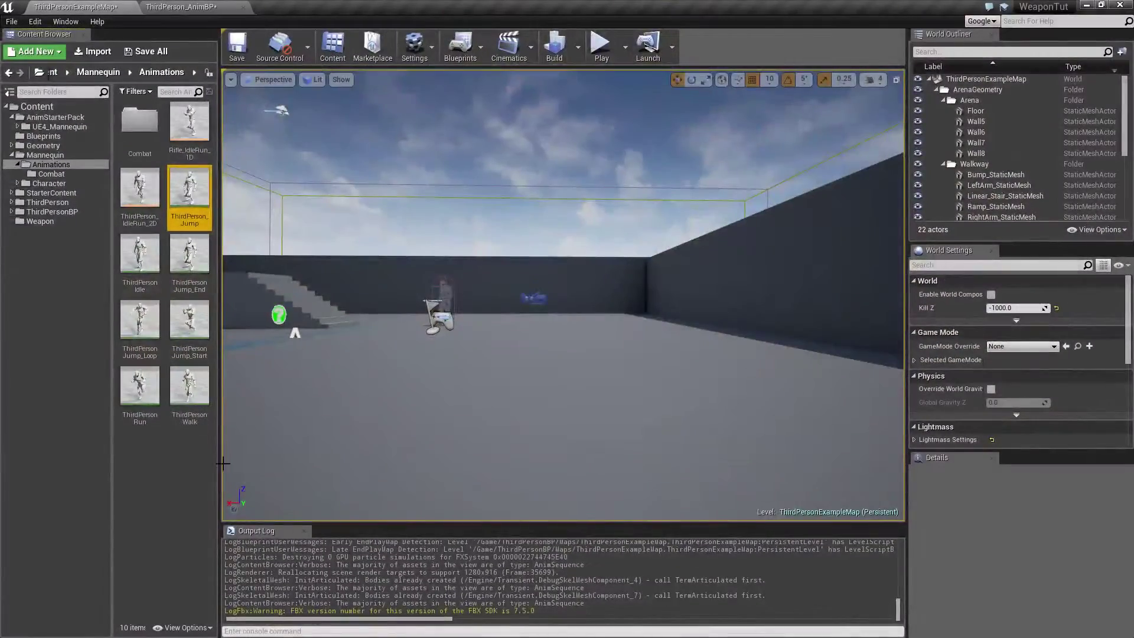
# Import ThirdPersonIdle.FBX from the MyProject4110 Content folder over the existing Mannequin animation, using the UE4_Mannequin_Skeleton from Mannequin/Character/Mesh.
pyautogui.click(198, 477)
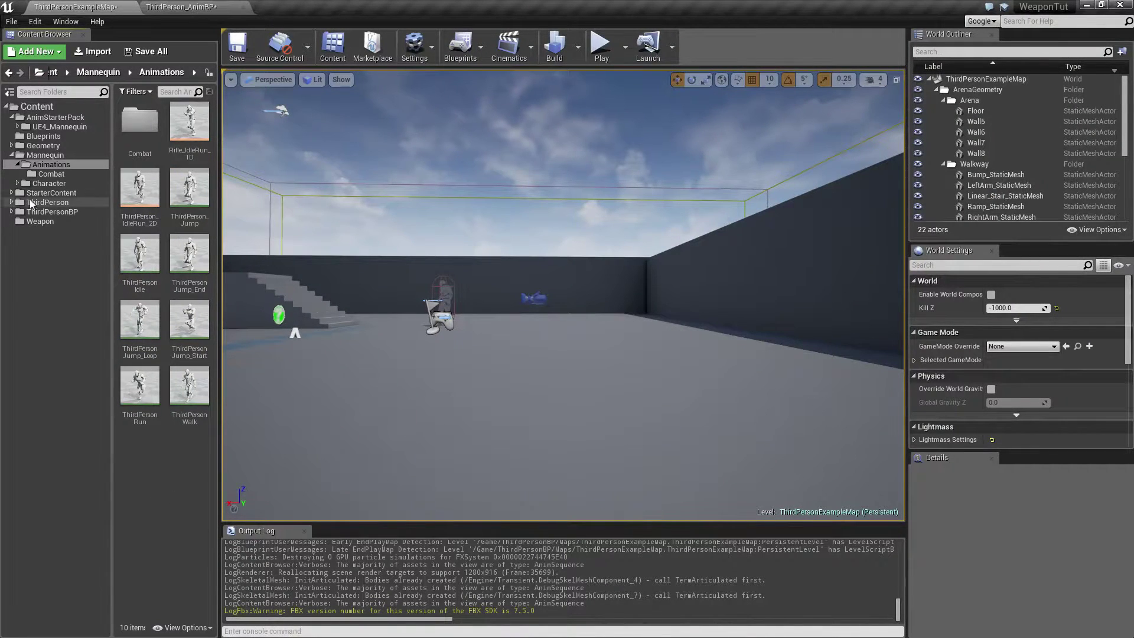
pyautogui.click(137, 255)
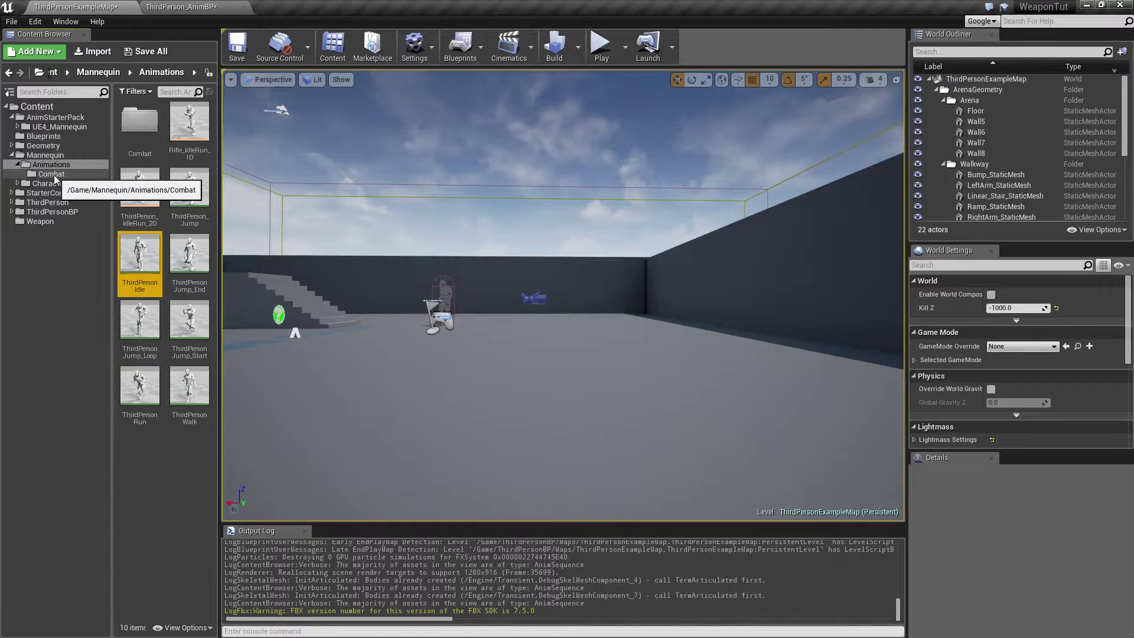
pyautogui.click(90, 54)
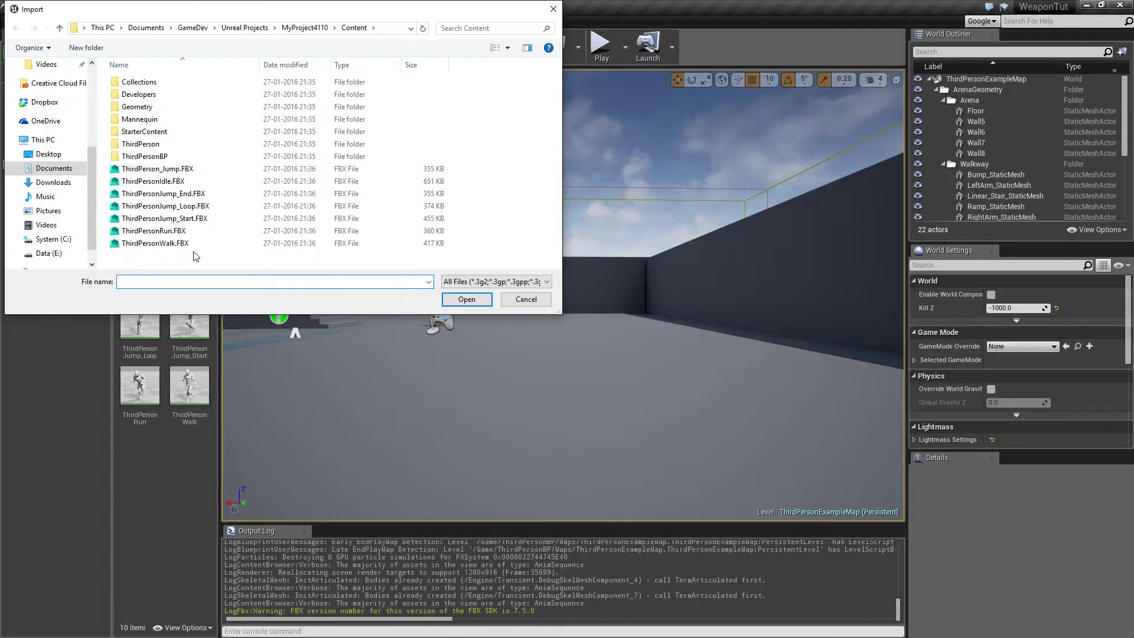
pyautogui.moveTo(147, 14); pyautogui.dragTo(453, 99)
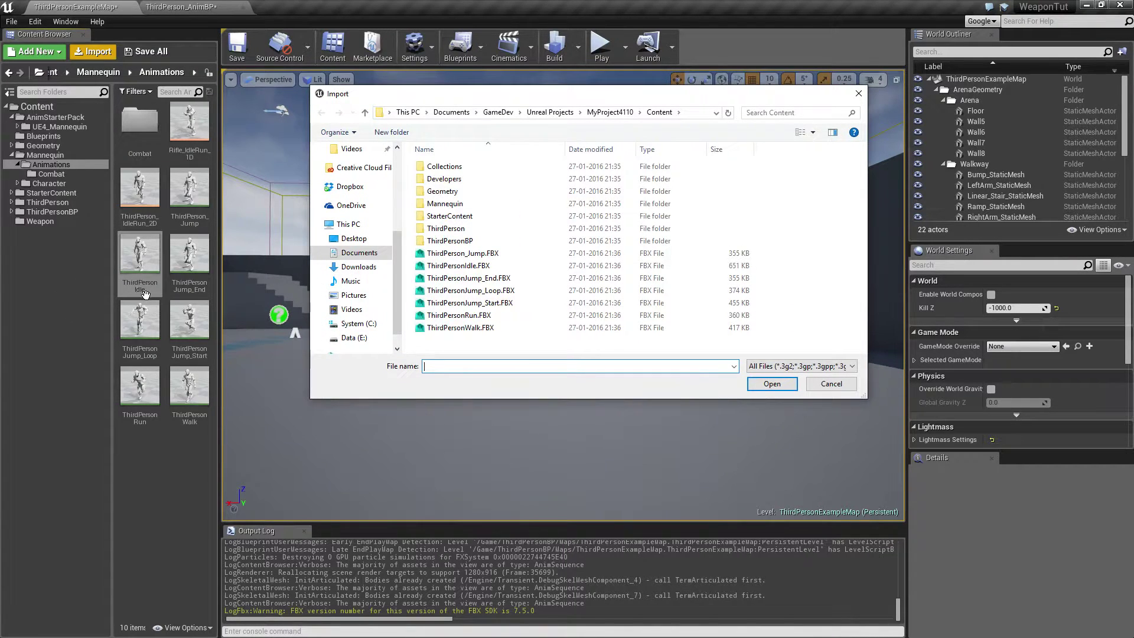
pyautogui.click(458, 265)
pyautogui.click(773, 384)
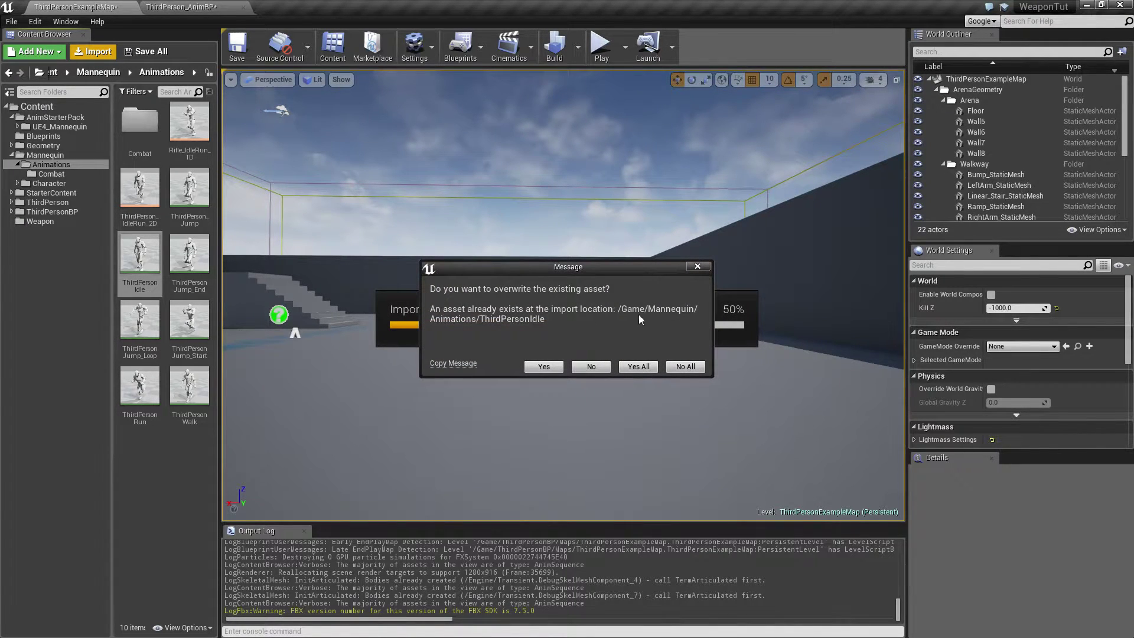
pyautogui.click(539, 368)
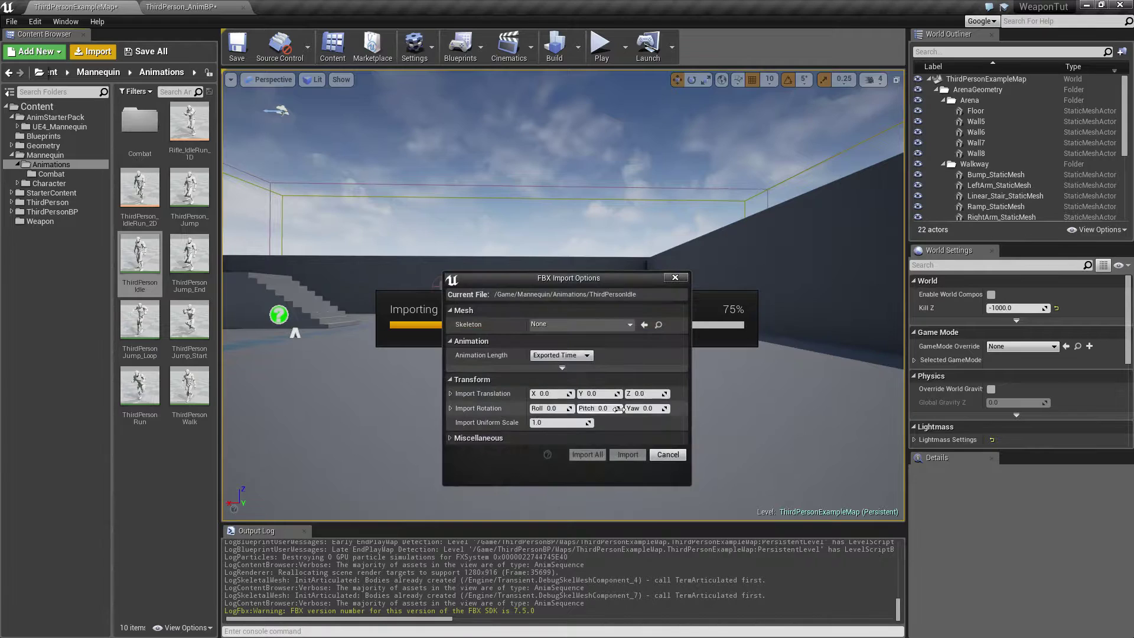
pyautogui.click(568, 324)
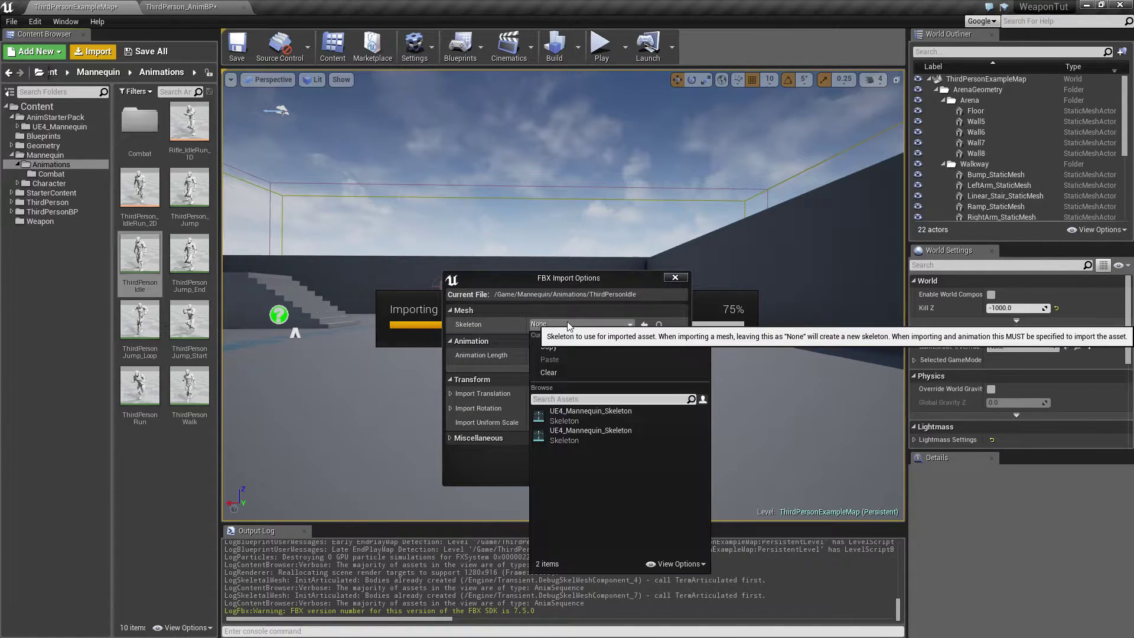
pyautogui.click(582, 413)
pyautogui.click(628, 456)
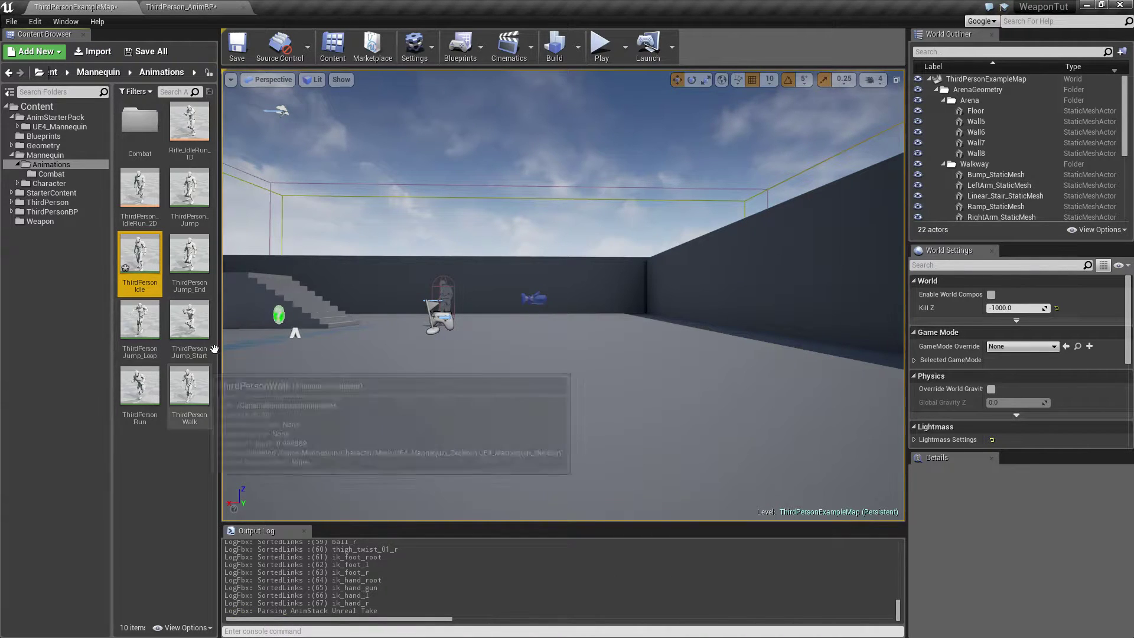
pyautogui.rightClick(193, 190)
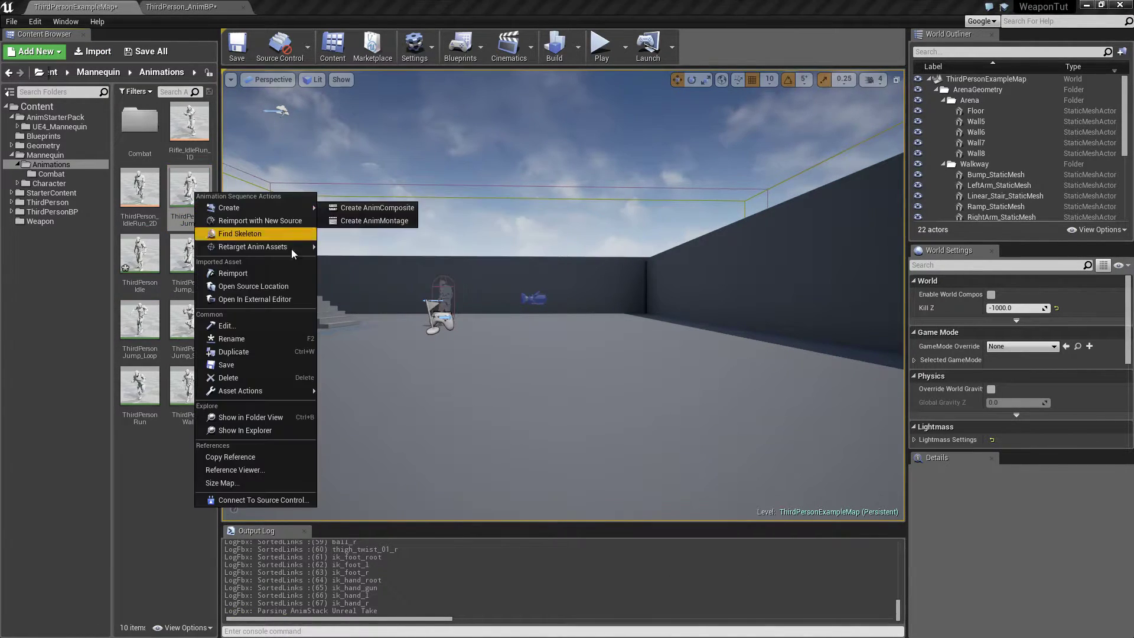
pyautogui.click(257, 271)
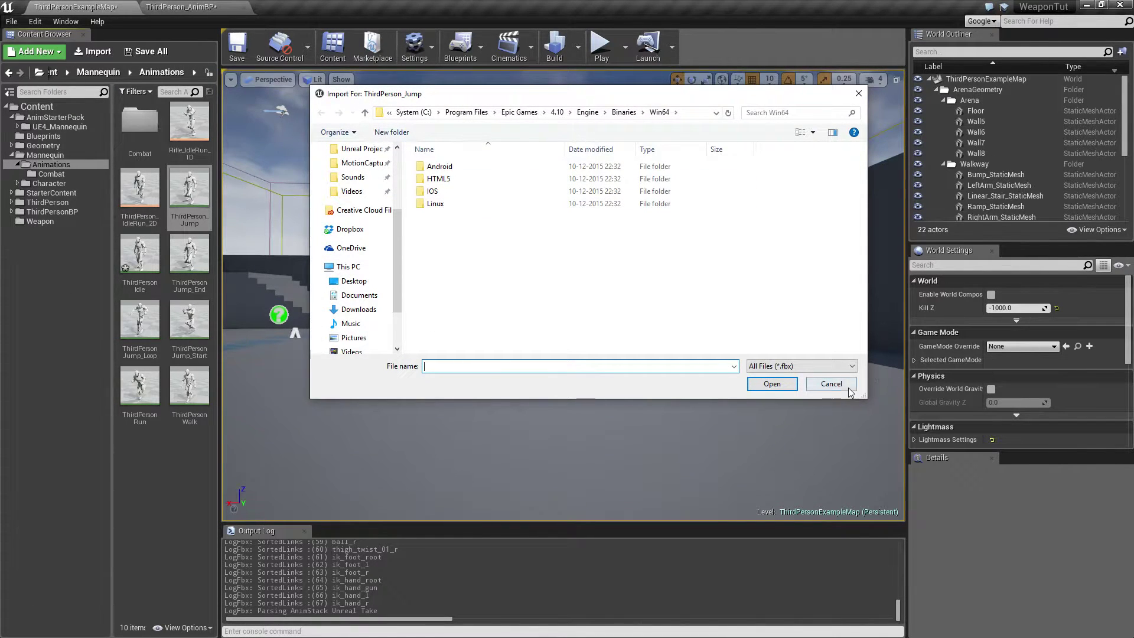
pyautogui.click(850, 389)
# Import ThirdPerson_Jump.FBX over the existing animation in the Mannequin Animations folder, using the Mannequin's UE4_Mannequin_Skeleton.
pyautogui.click(93, 52)
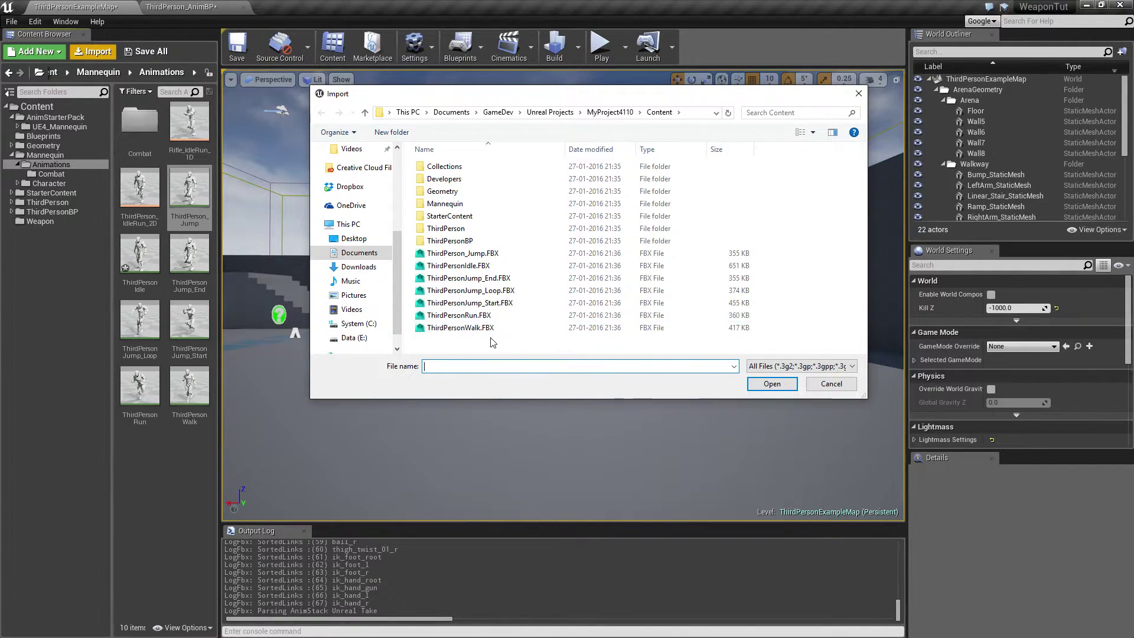
pyautogui.click(462, 253)
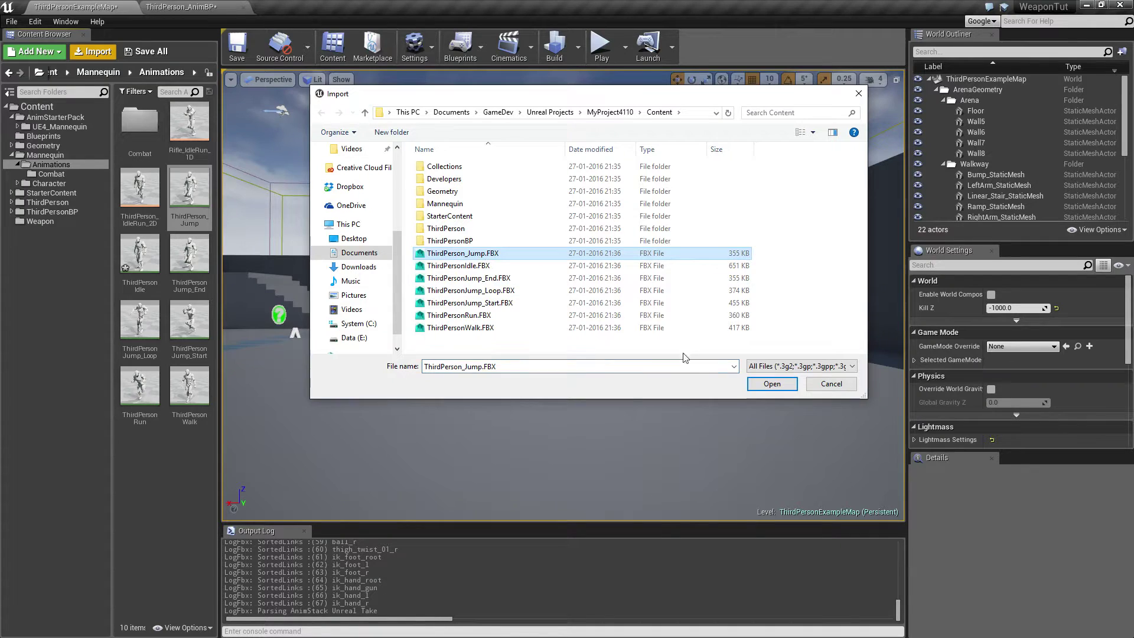
pyautogui.click(768, 383)
pyautogui.click(543, 366)
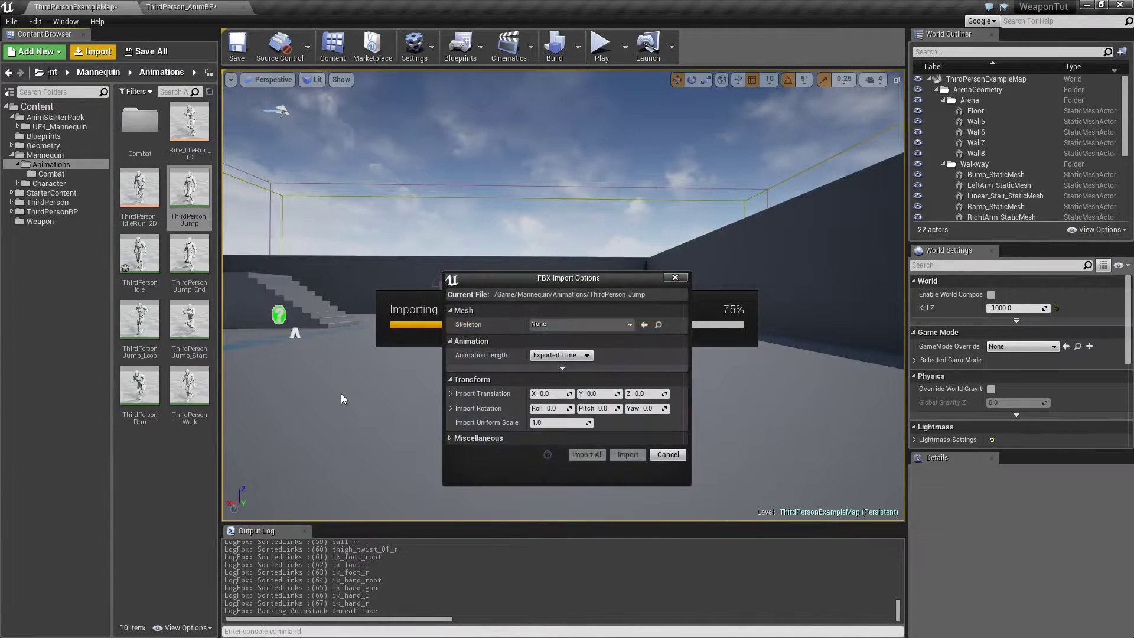
pyautogui.click(582, 324)
pyautogui.click(582, 417)
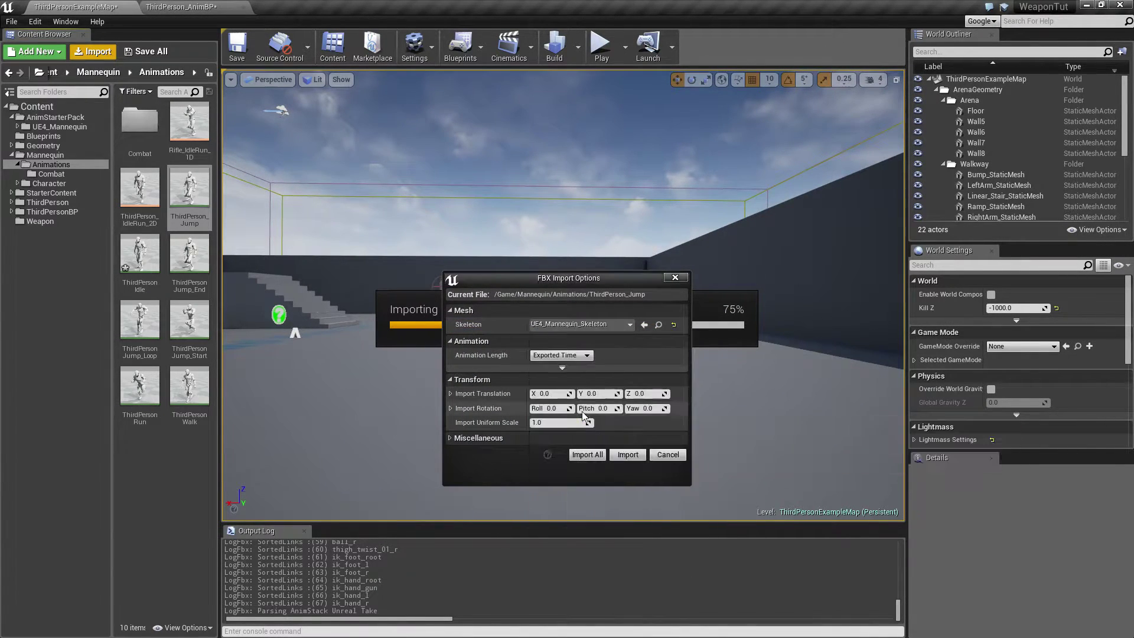
pyautogui.click(626, 455)
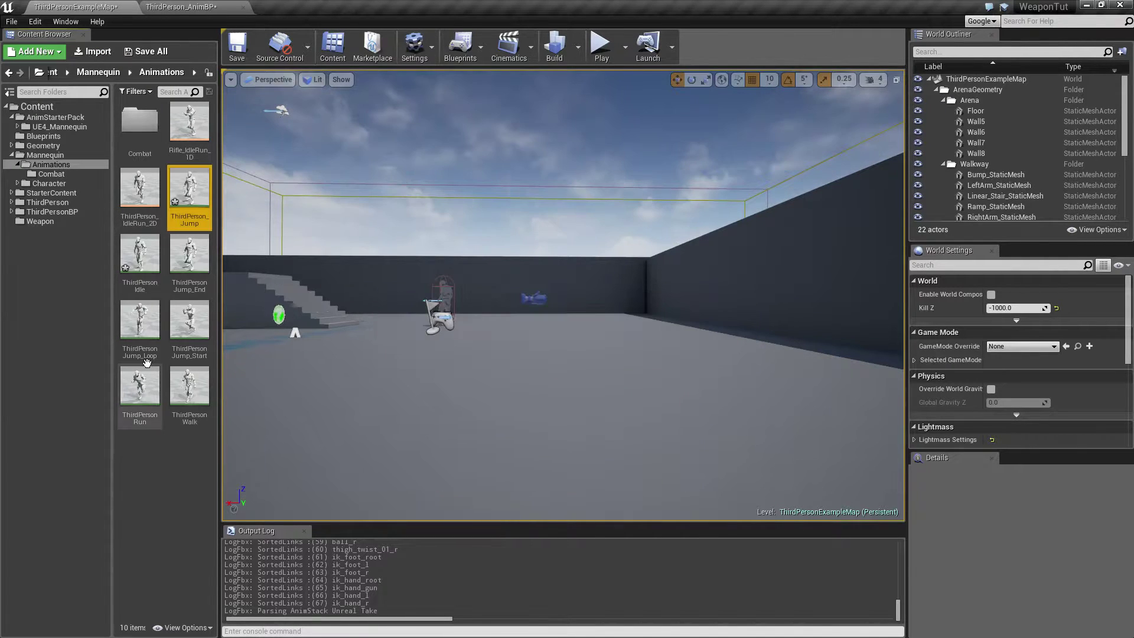
# Import ThirdPersonJump_End.FBX over the existing animation in the Mannequin Animations folder, using the Mannequin's UE4_Mannequin_Skeleton.
pyautogui.click(190, 259)
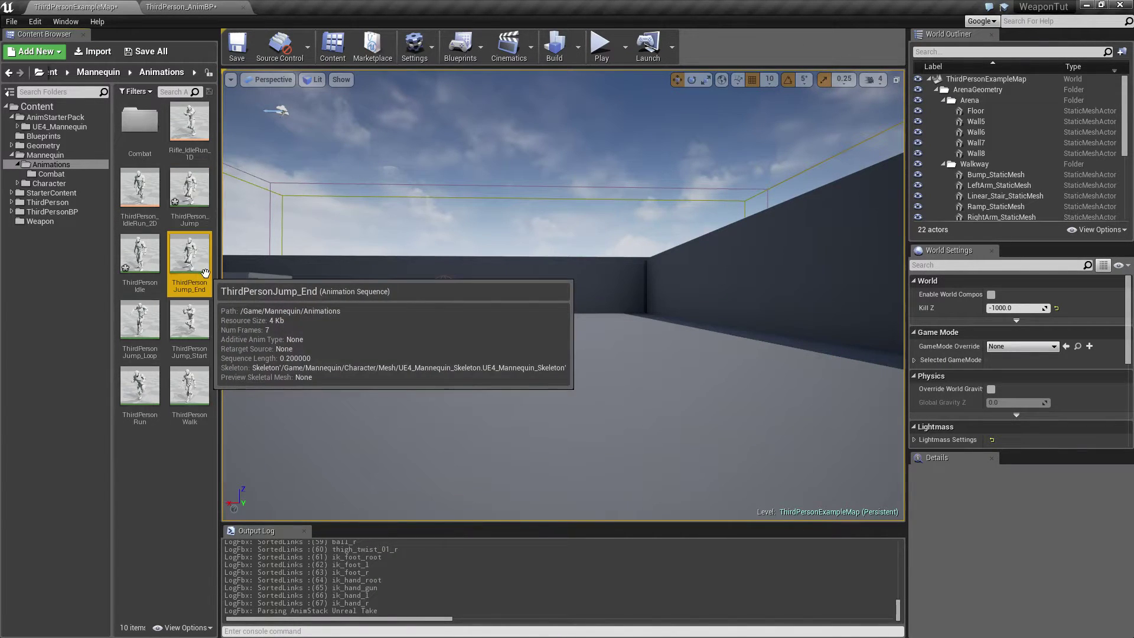
pyautogui.click(95, 51)
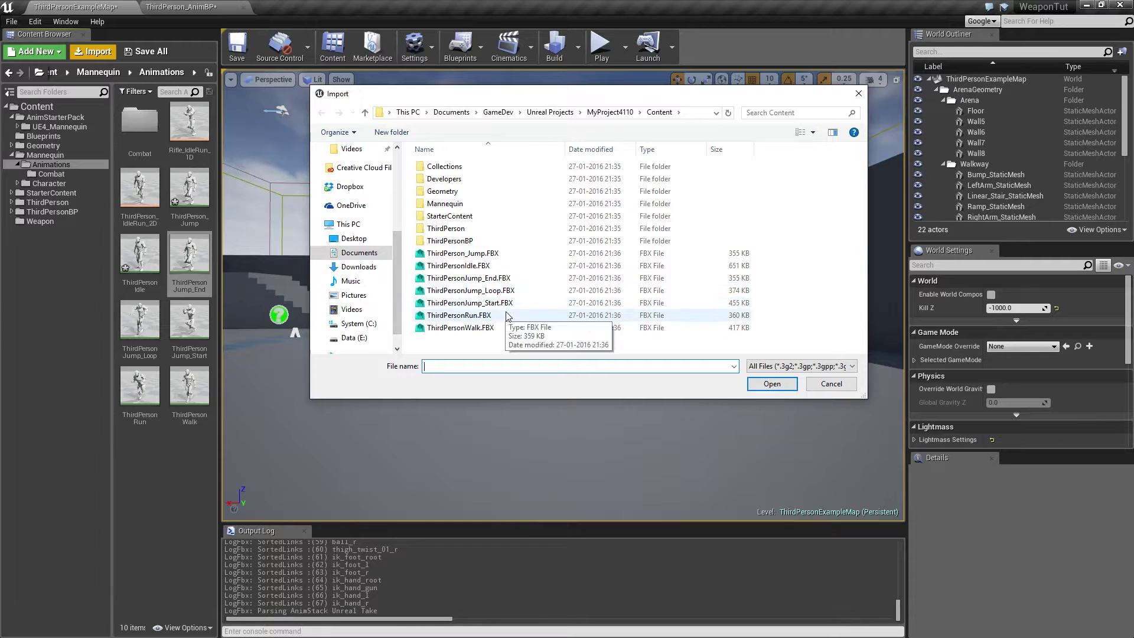
pyautogui.click(479, 280)
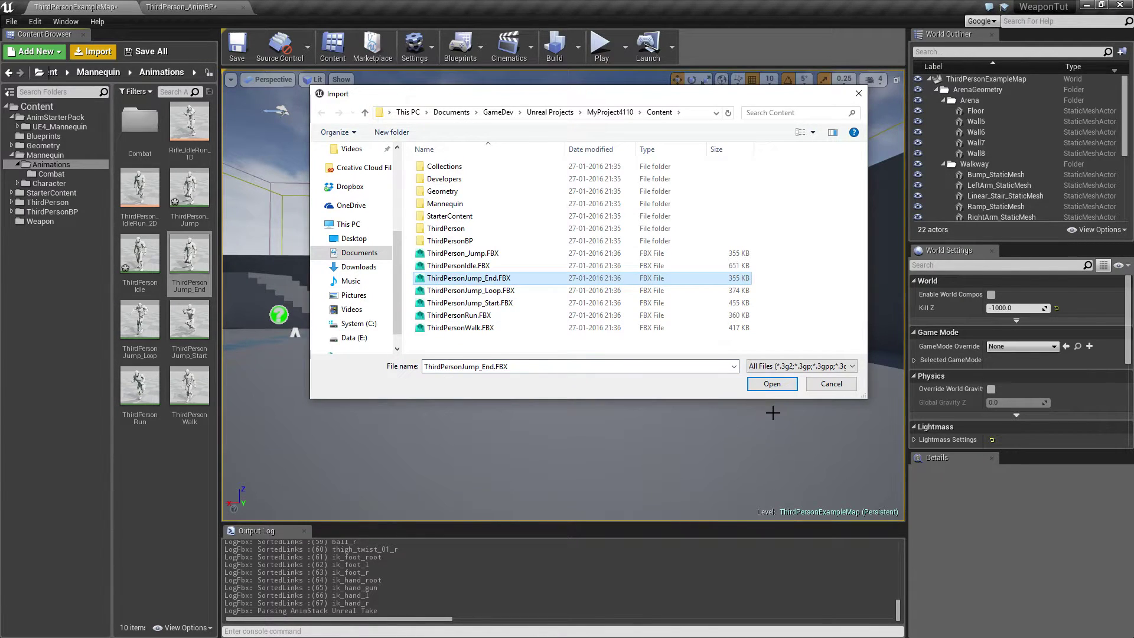
pyautogui.click(772, 383)
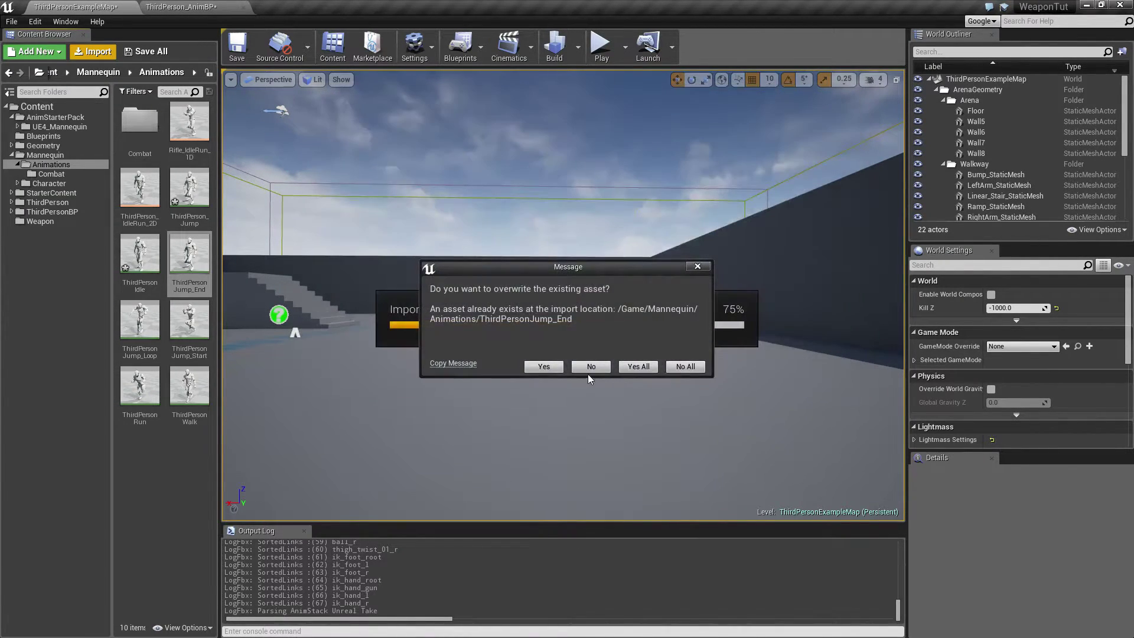
pyautogui.click(637, 366)
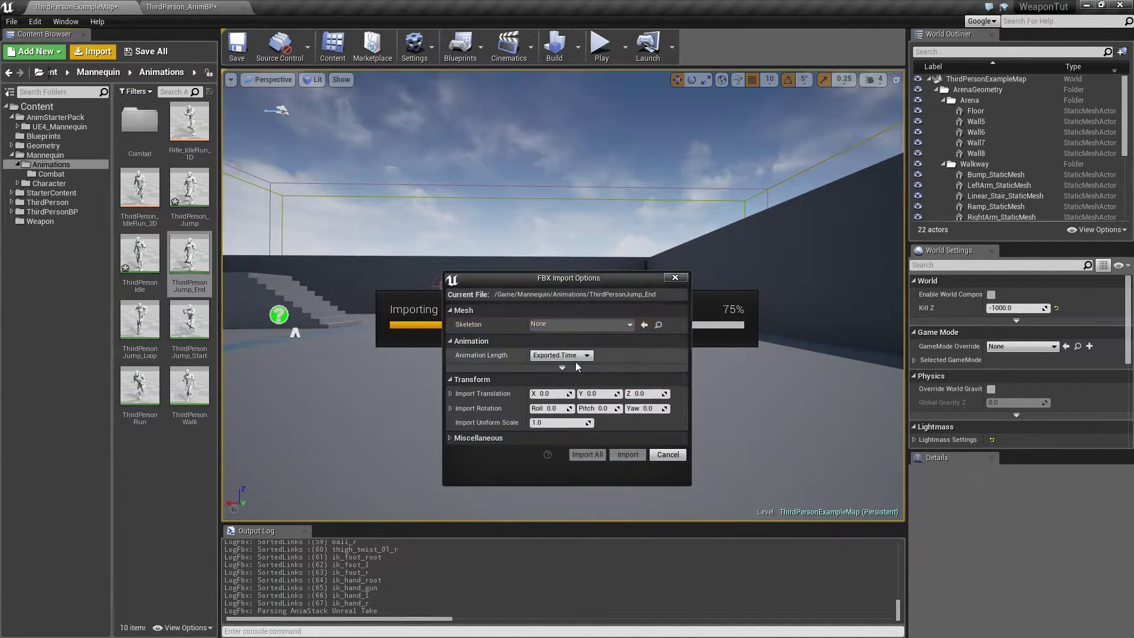
pyautogui.click(567, 323)
pyautogui.click(601, 414)
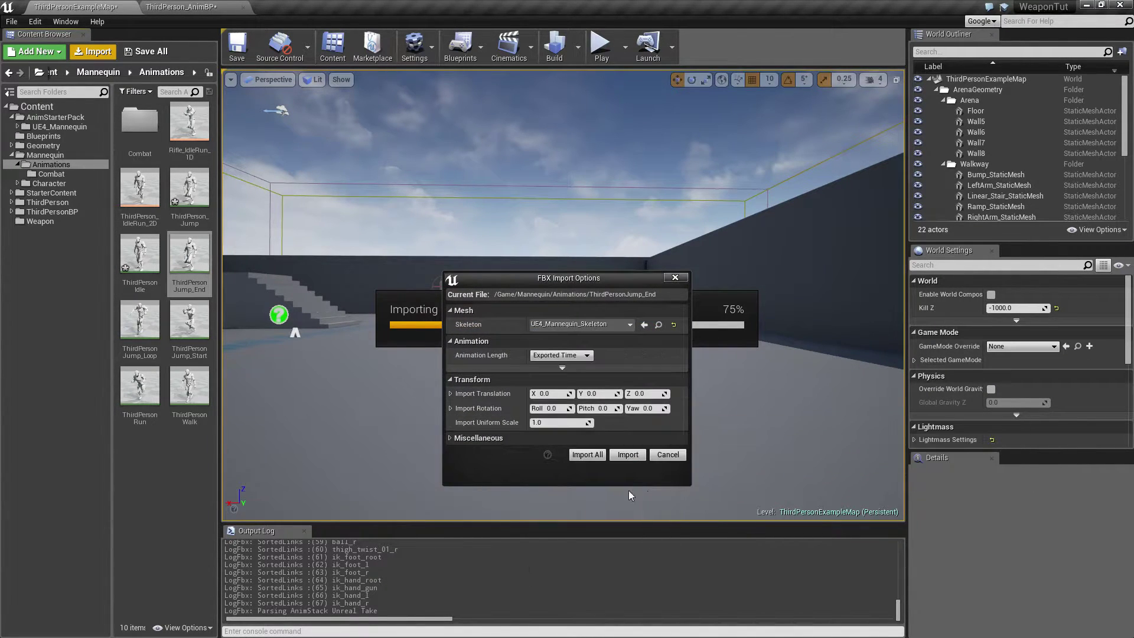
pyautogui.click(625, 458)
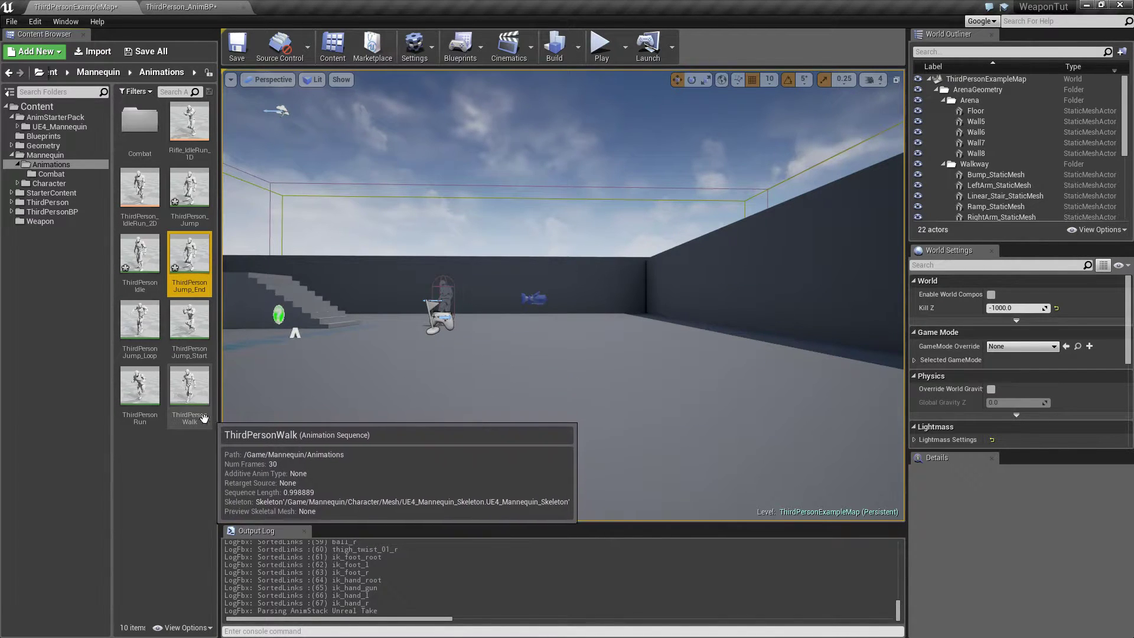
# Import ThirdPersonJump_Loop.FBX over the existing animation in the Mannequin Animations folder, using the Mannequin's UE4_Mannequin_Skeleton.
pyautogui.click(142, 341)
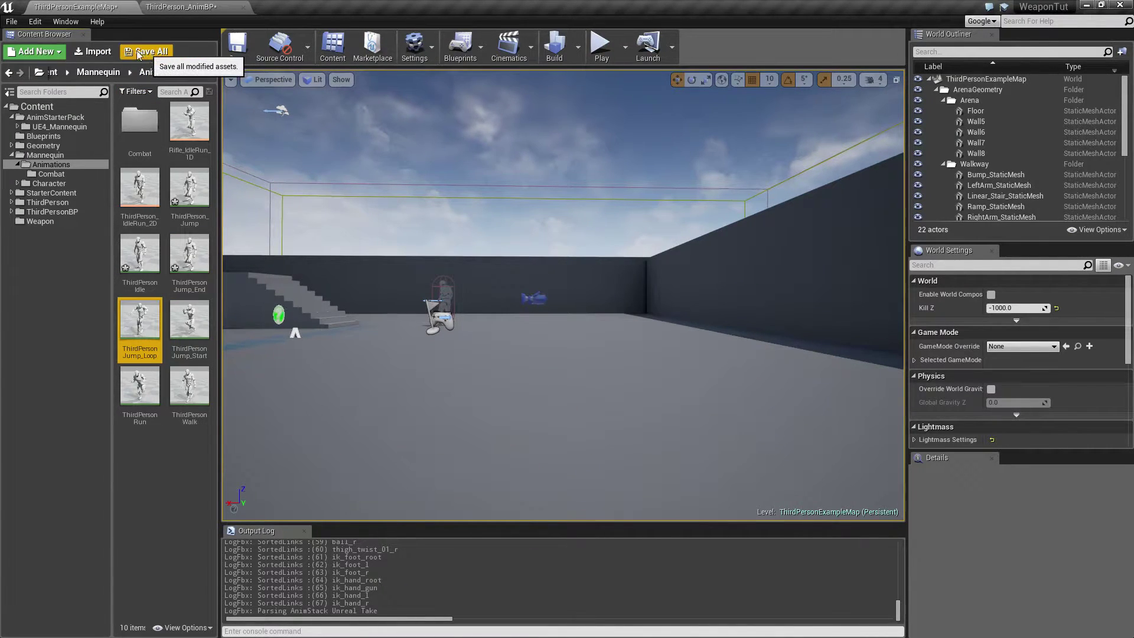
pyautogui.click(95, 53)
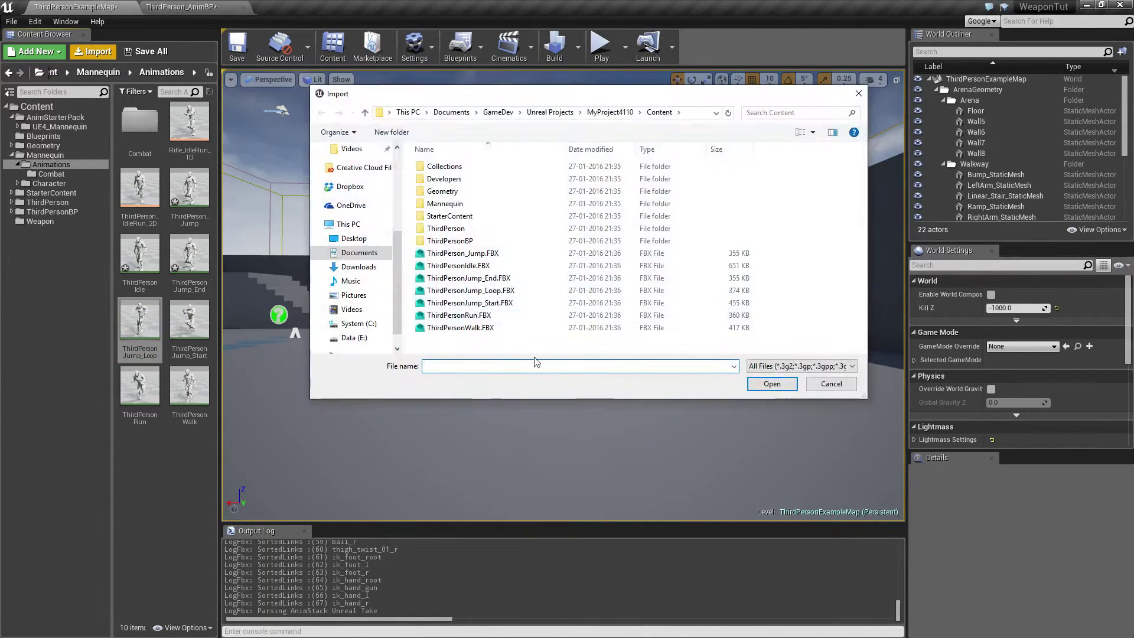
pyautogui.click(484, 291)
pyautogui.click(768, 385)
pyautogui.click(546, 363)
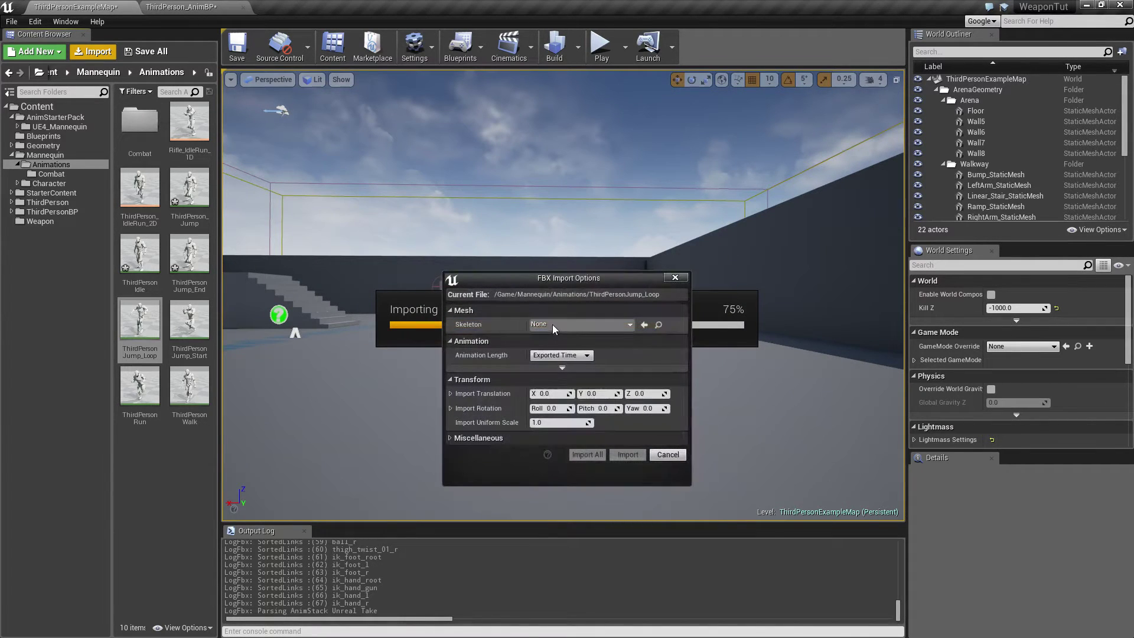
pyautogui.click(551, 324)
pyautogui.click(591, 417)
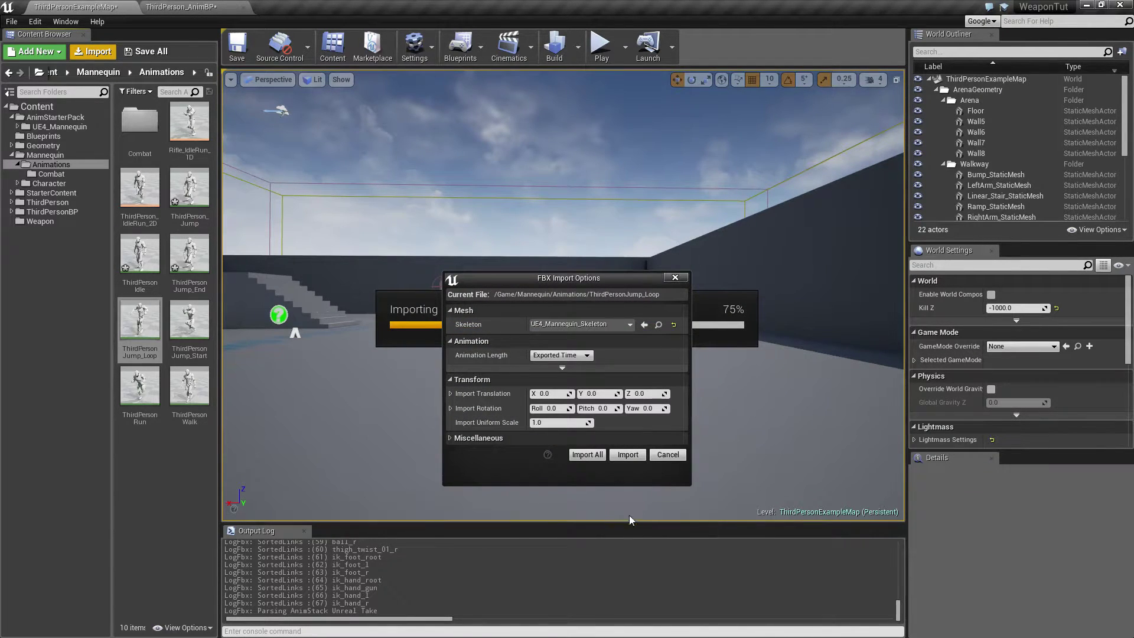
pyautogui.click(626, 459)
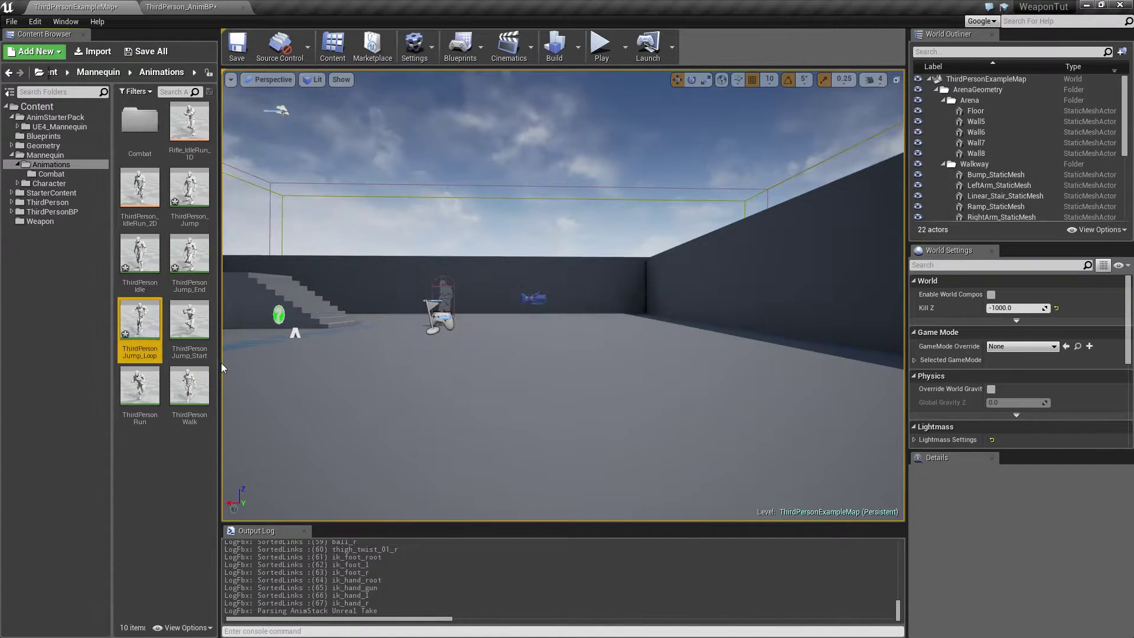
# Import ThirdPersonJump_Start.FBX over the existing animation in the Mannequin Animations folder, using the Mannequin's UE4_Mannequin_Skeleton.
pyautogui.click(189, 322)
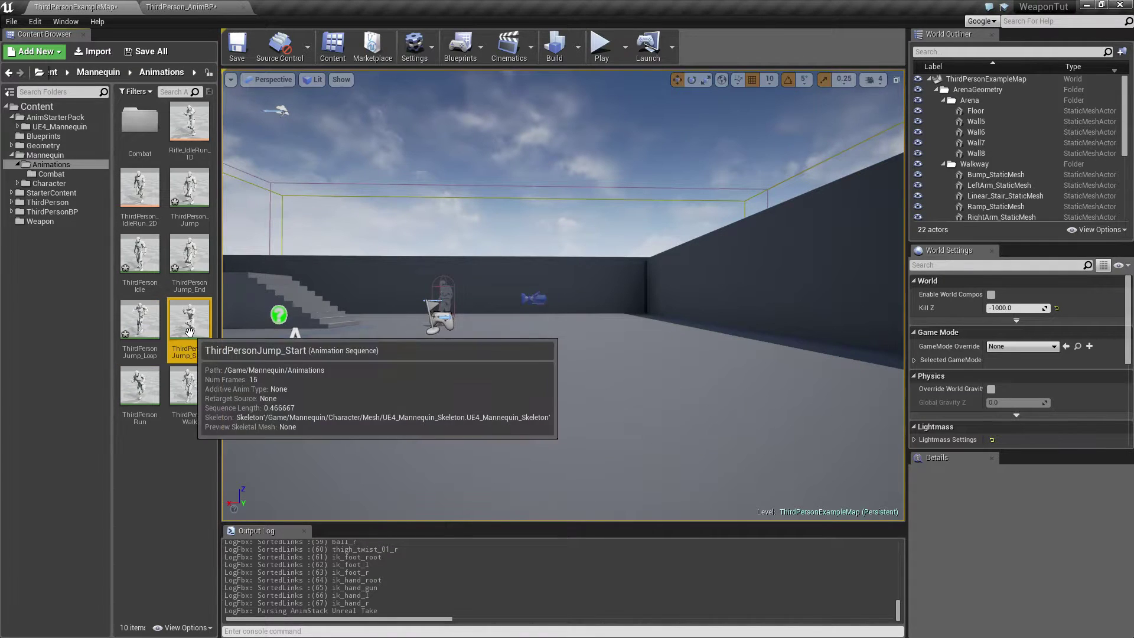
pyautogui.click(97, 55)
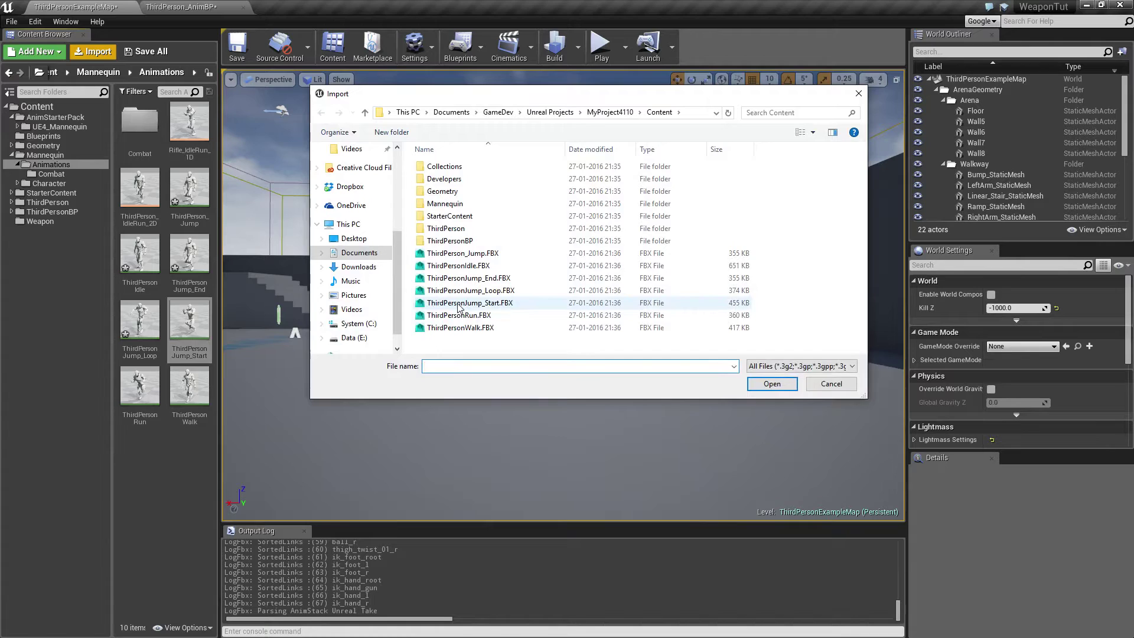
pyautogui.click(458, 304)
pyautogui.click(772, 384)
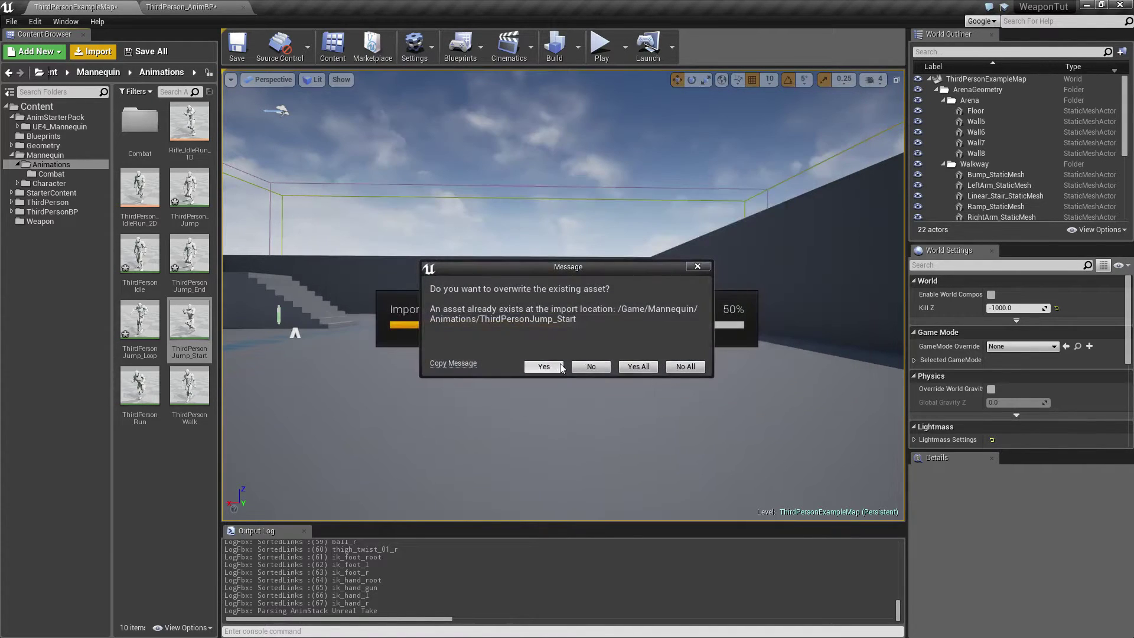
pyautogui.click(543, 365)
pyautogui.click(551, 322)
pyautogui.click(589, 409)
pyautogui.click(571, 472)
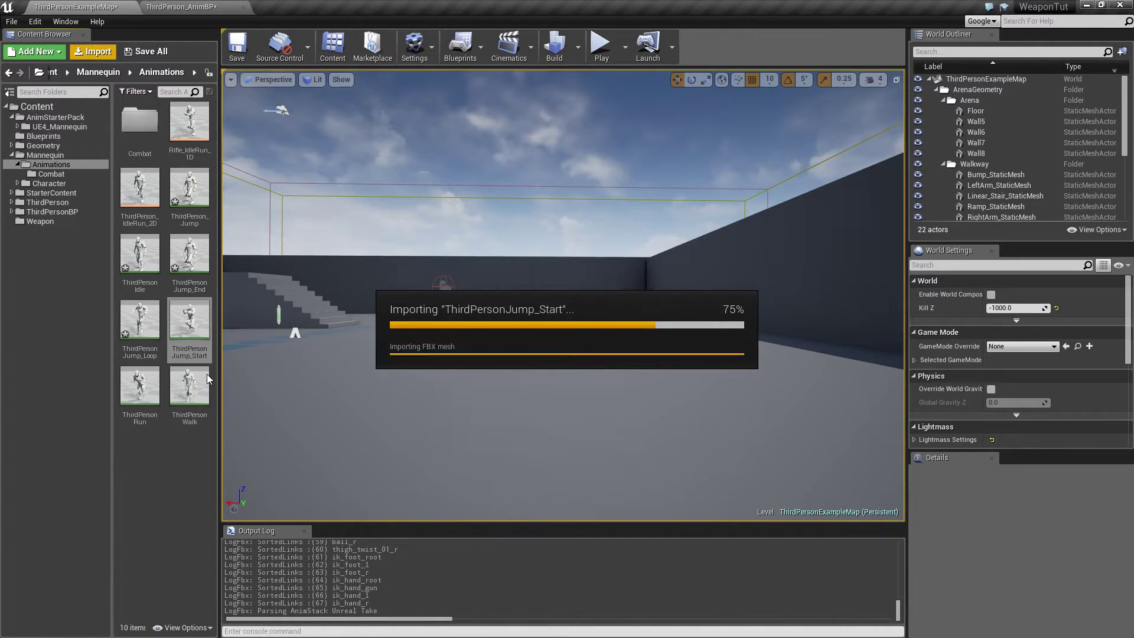
# Import ThirdPersonRun.FBX over the existing animation in the Mannequin Animations folder, using UE4_Mannequin_Skeleton.
pyautogui.click(140, 387)
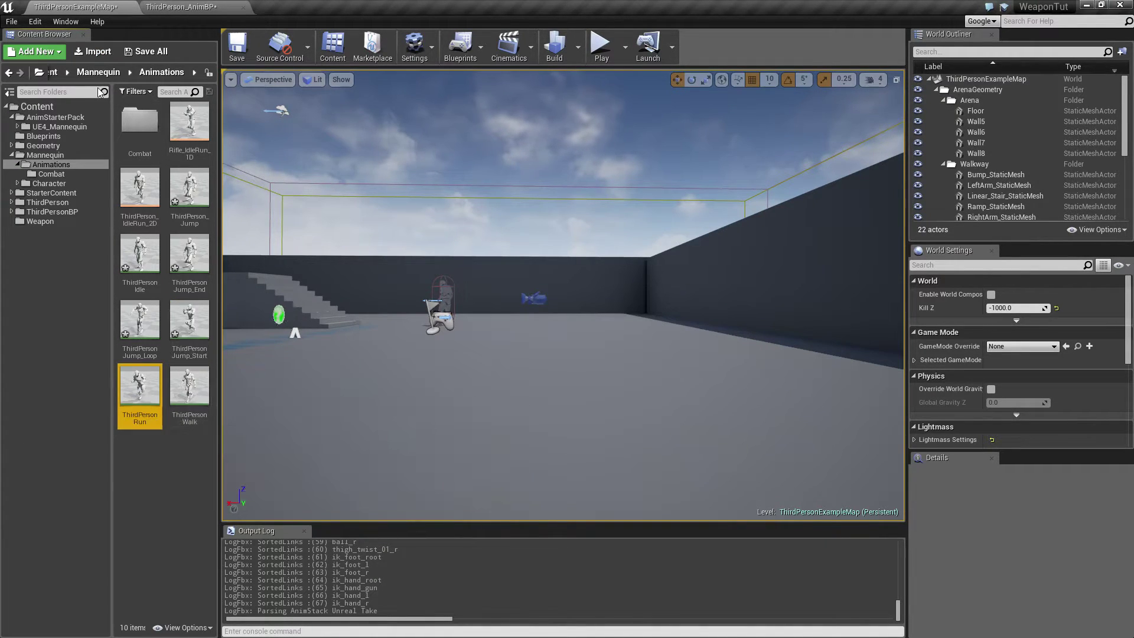
pyautogui.click(97, 52)
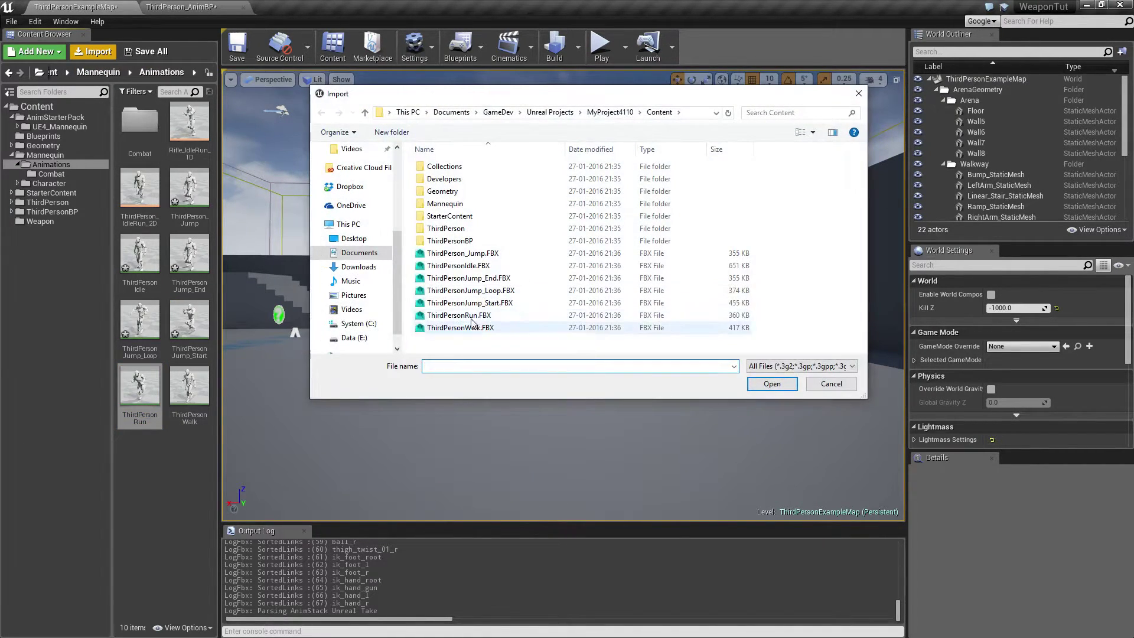
pyautogui.click(771, 384)
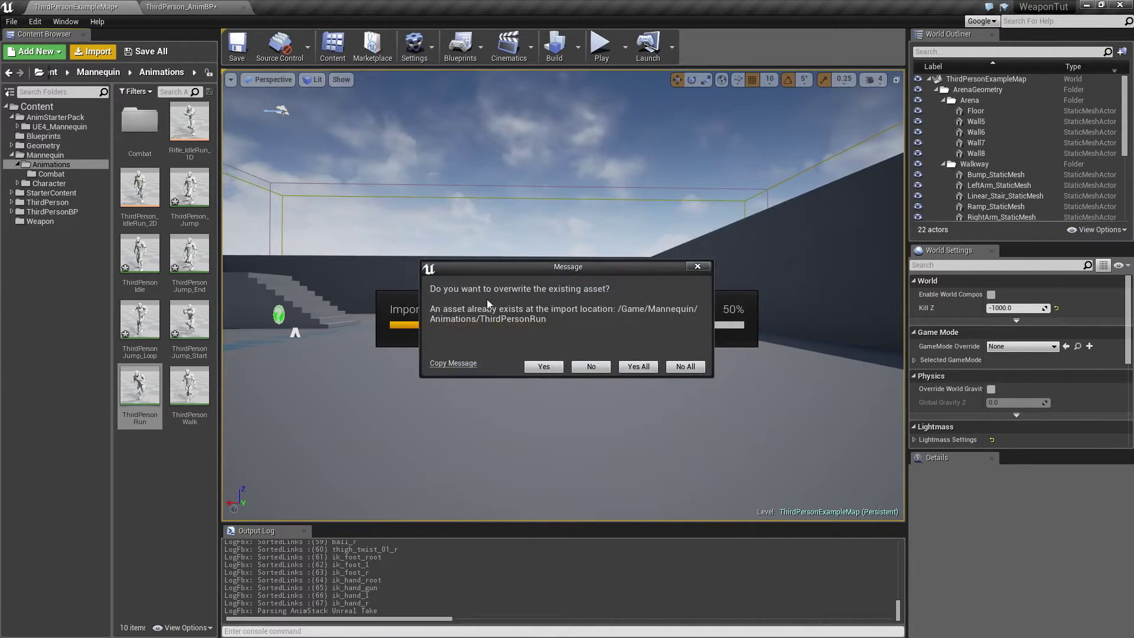
pyautogui.click(551, 367)
pyautogui.click(549, 324)
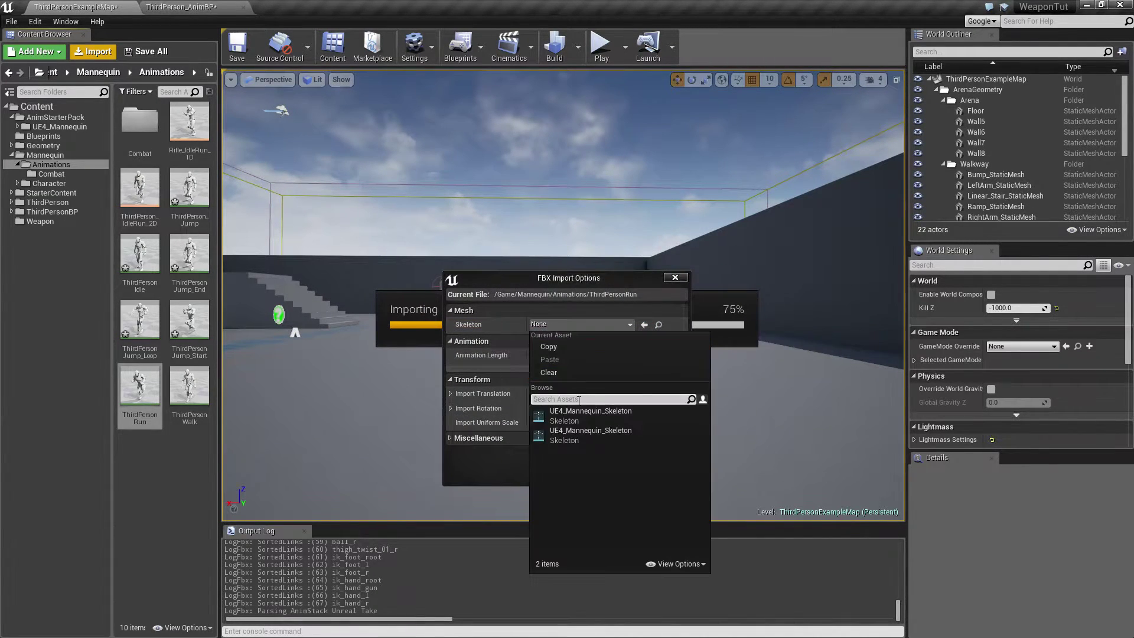
pyautogui.click(567, 431)
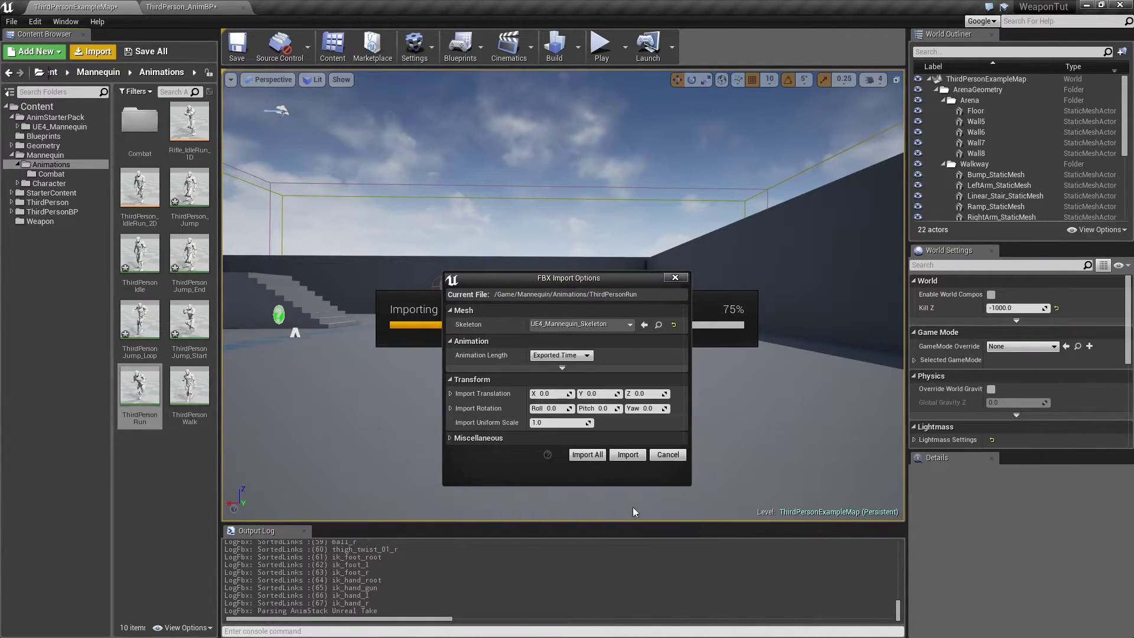
pyautogui.click(626, 455)
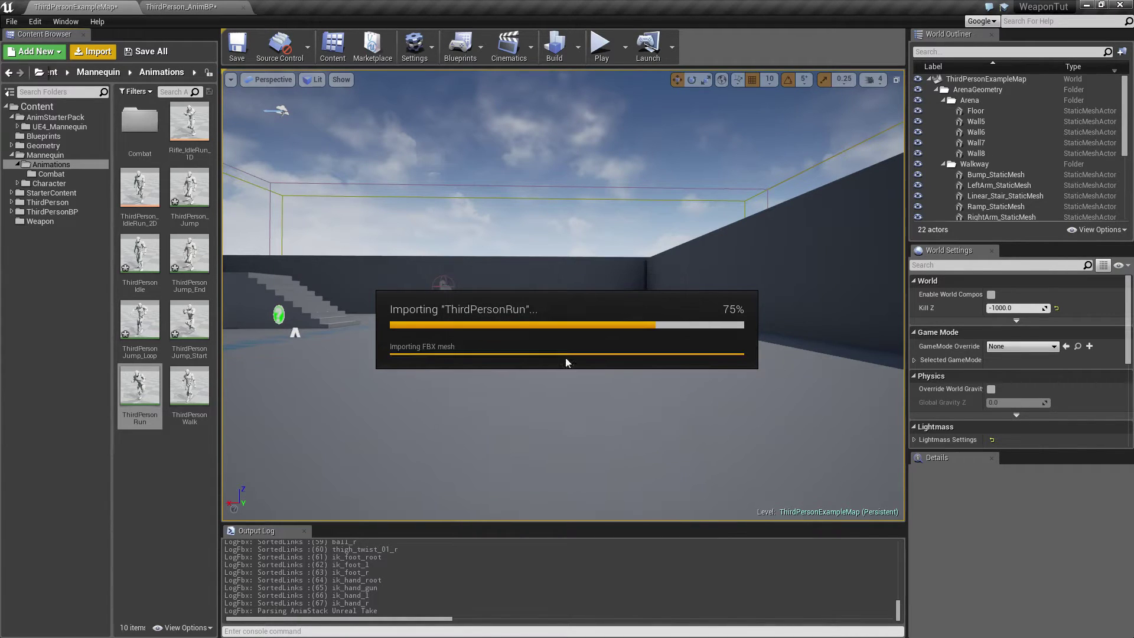
# Import ThirdPersonWalk.FBX over the existing Mannequin animation, using the Mannequin's UE4_Mannequin_Skeleton, and save all modified assets and the level.
pyautogui.click(190, 387)
pyautogui.click(97, 53)
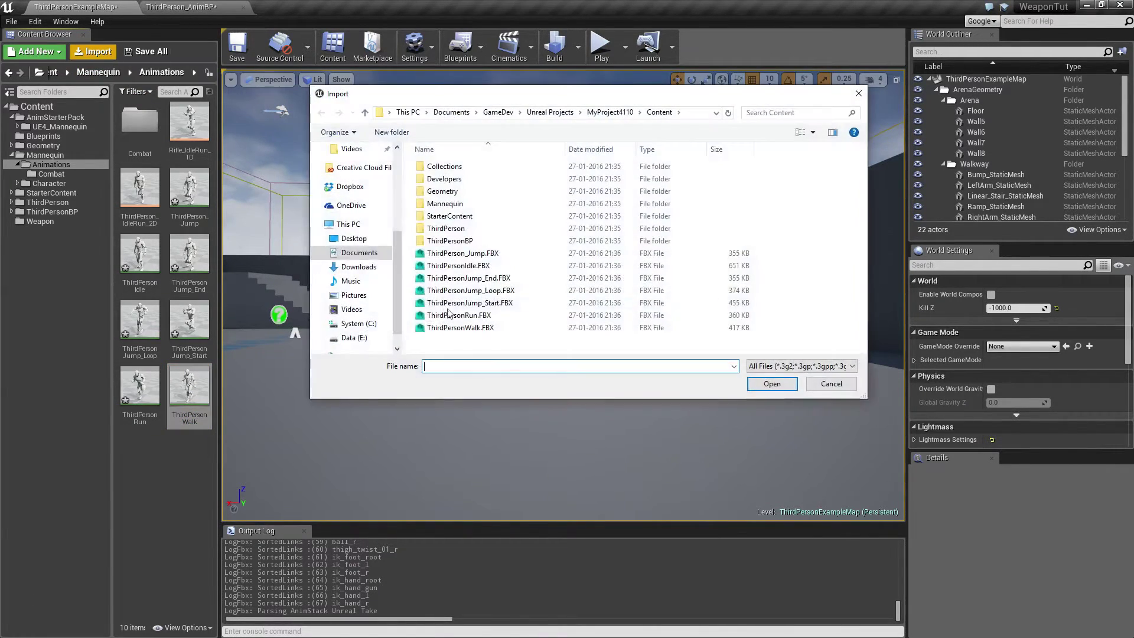
pyautogui.click(460, 327)
pyautogui.click(767, 384)
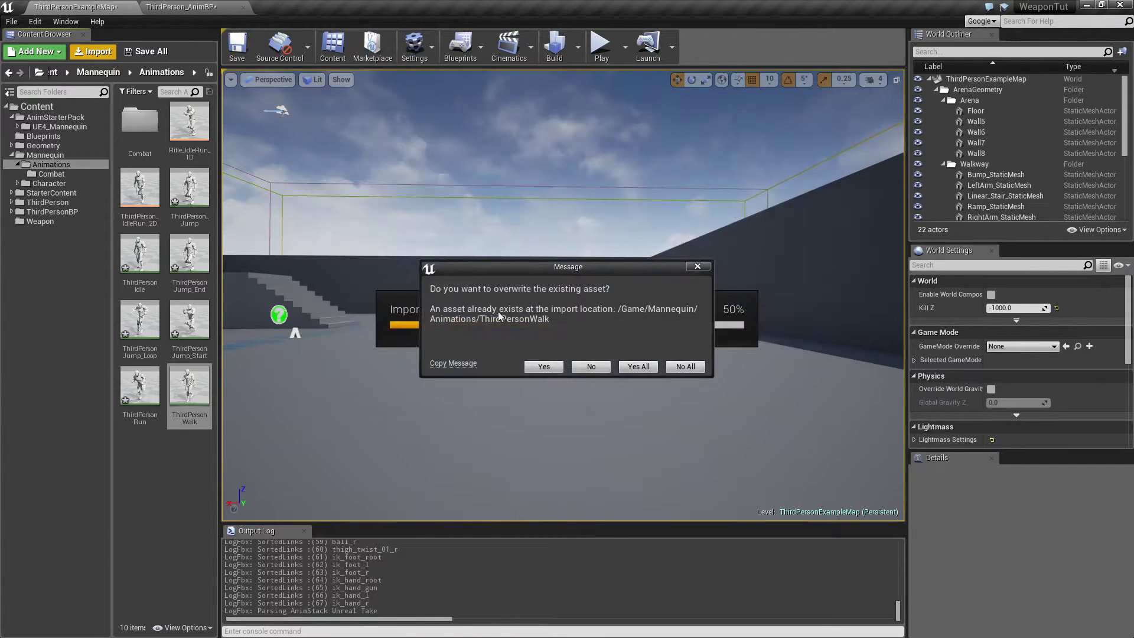
pyautogui.click(552, 363)
pyautogui.click(531, 324)
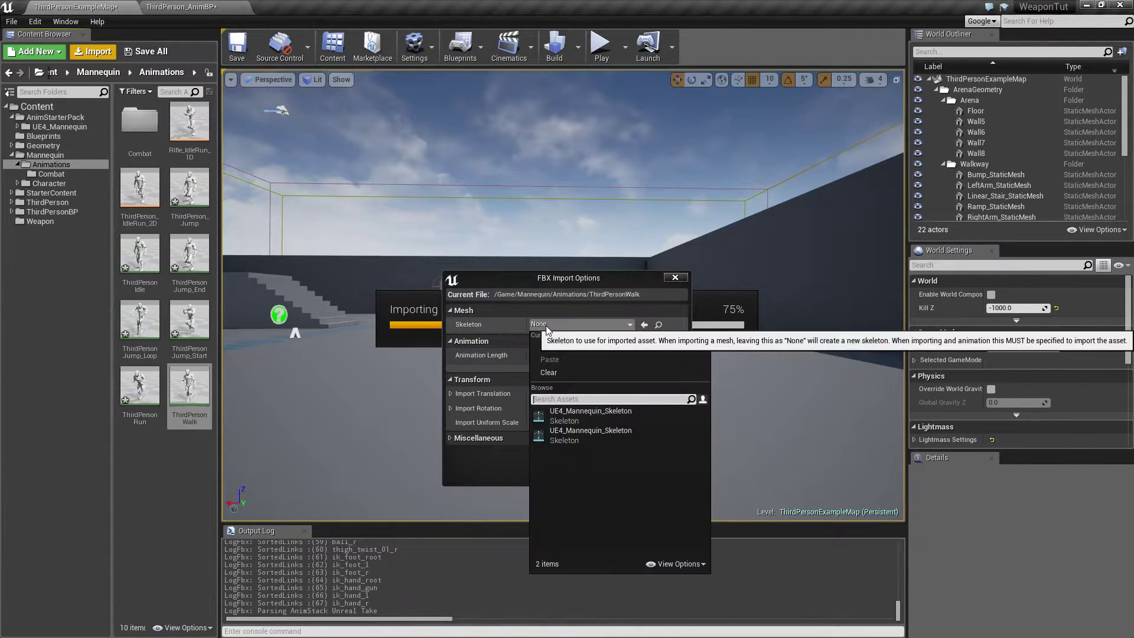
pyautogui.click(583, 413)
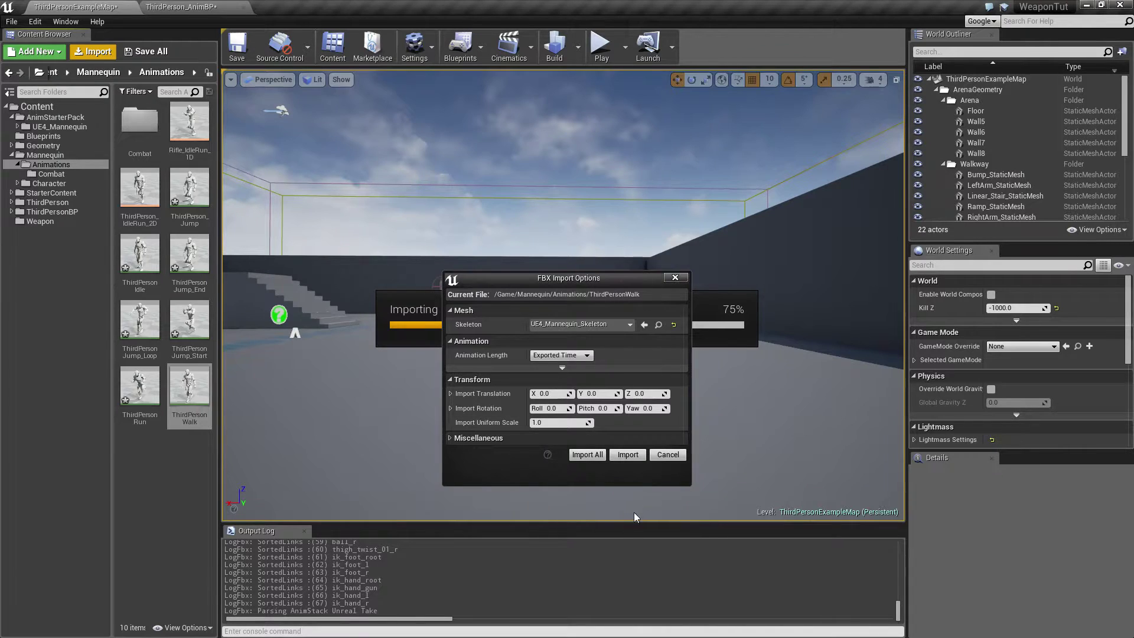
pyautogui.click(627, 455)
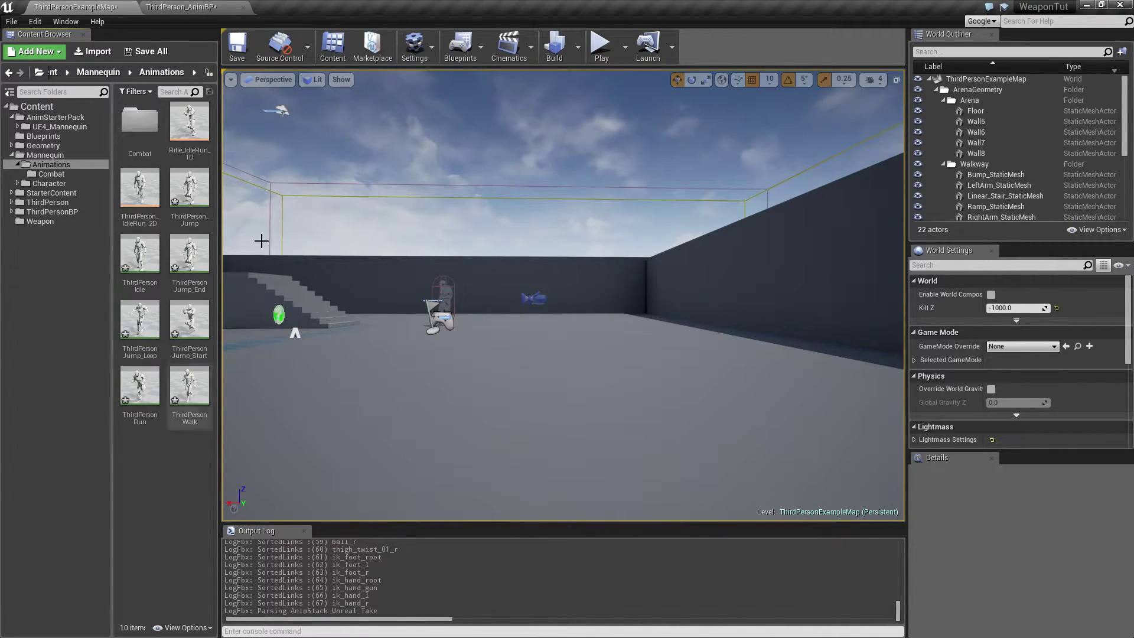
pyautogui.click(137, 53)
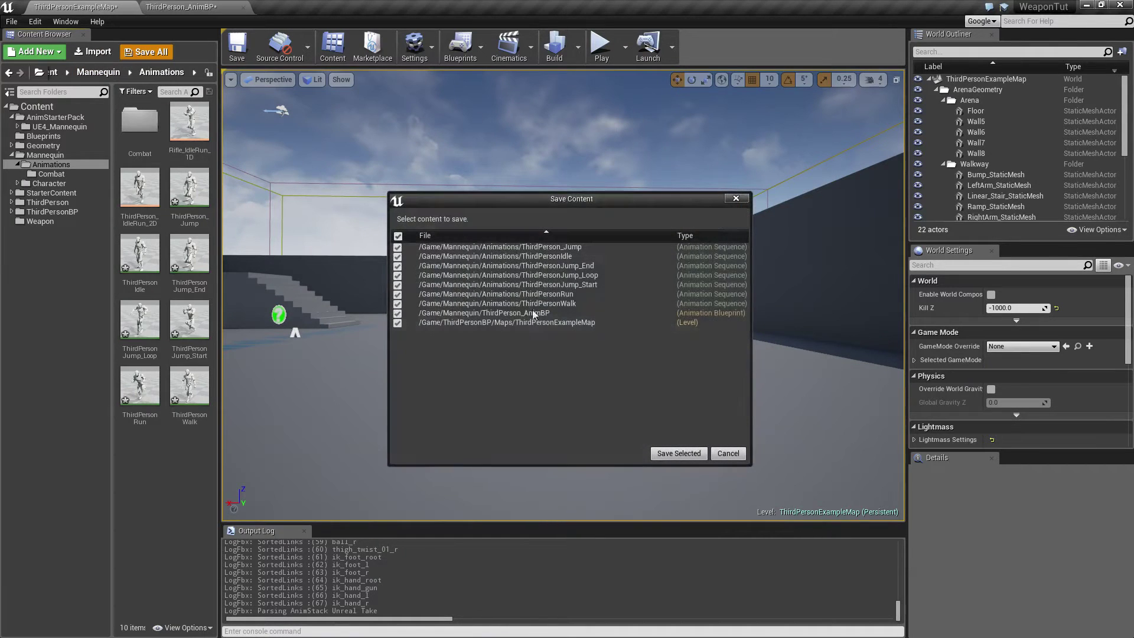
pyautogui.click(679, 453)
# Play-test the level by running around and repeatedly equipping and holstering the rifle to check the character's animations, then stop the session.
pyautogui.click(601, 48)
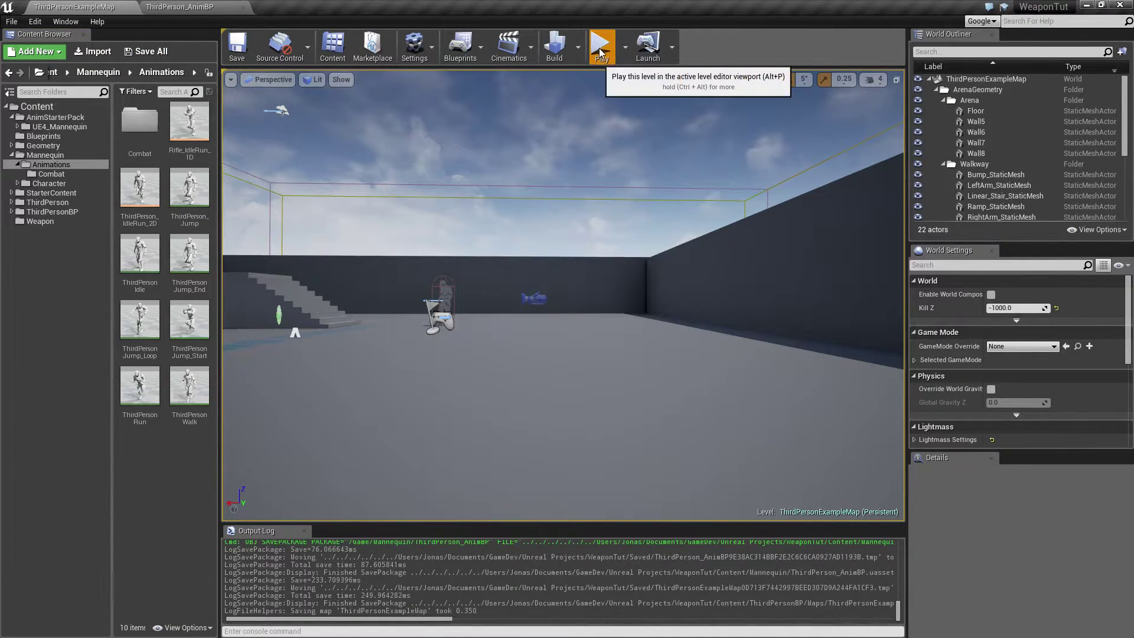
pyautogui.click(600, 177)
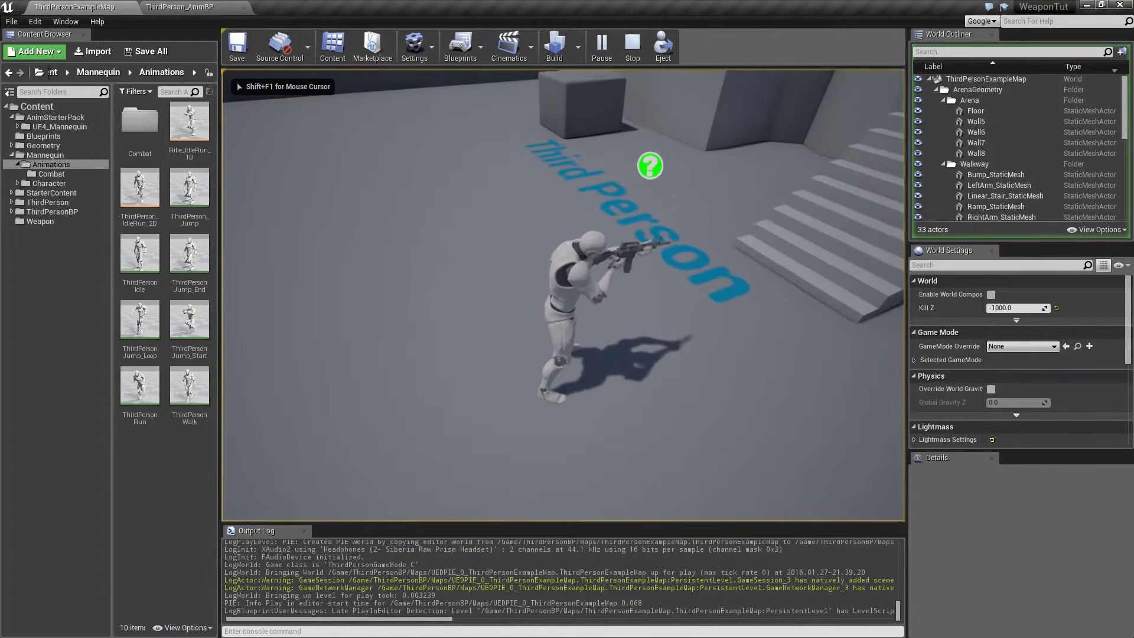
pyautogui.press('w')
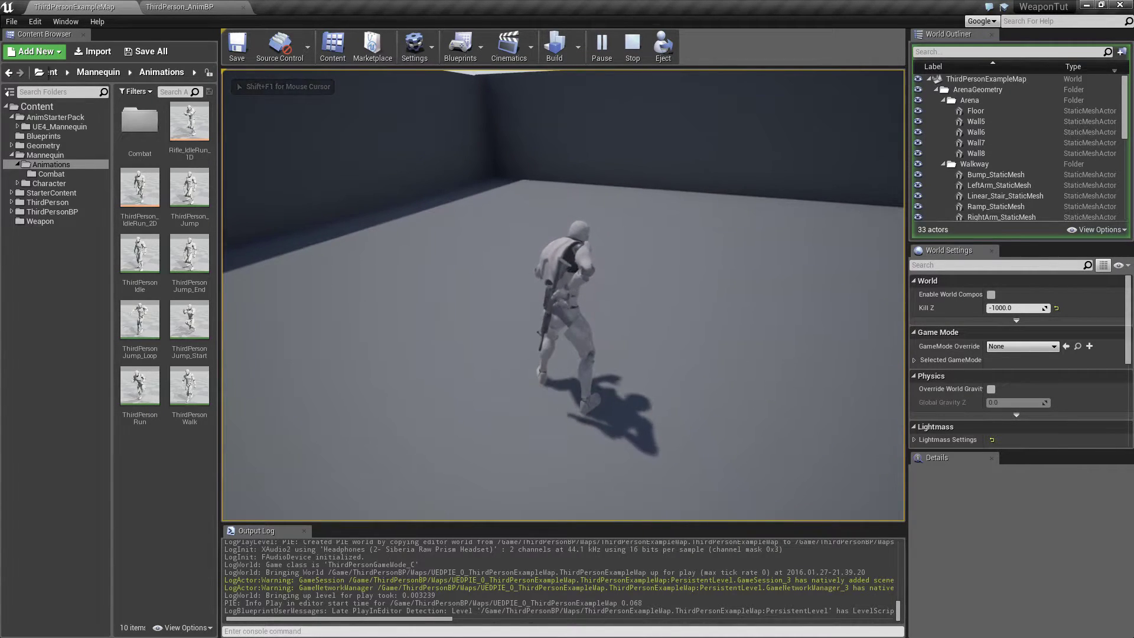
pyautogui.press('w')
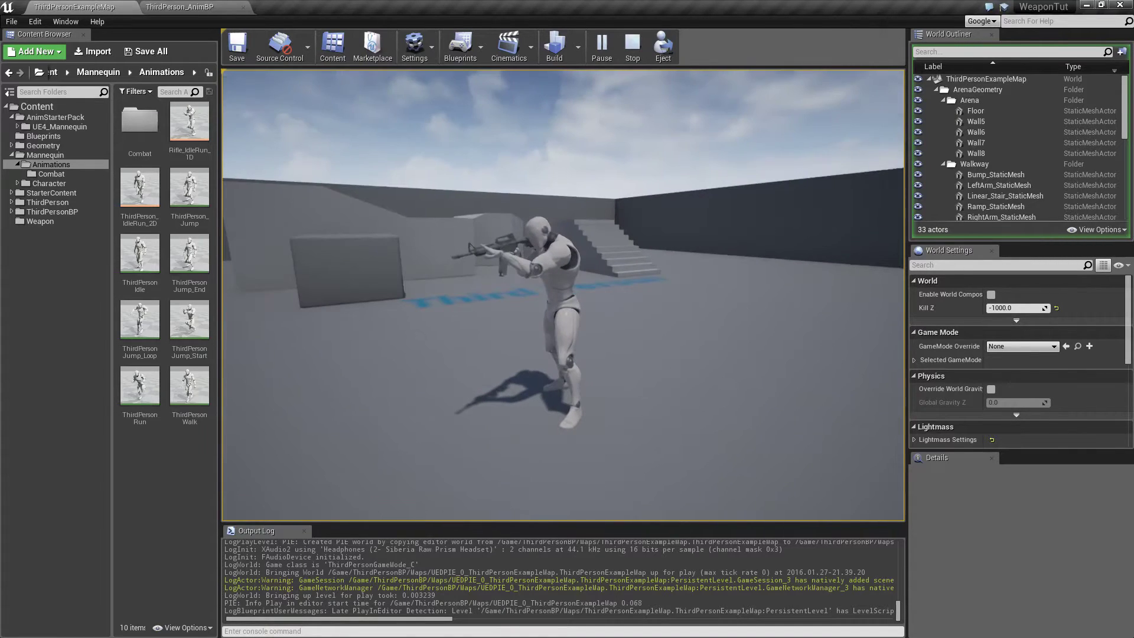
pyautogui.press('e')
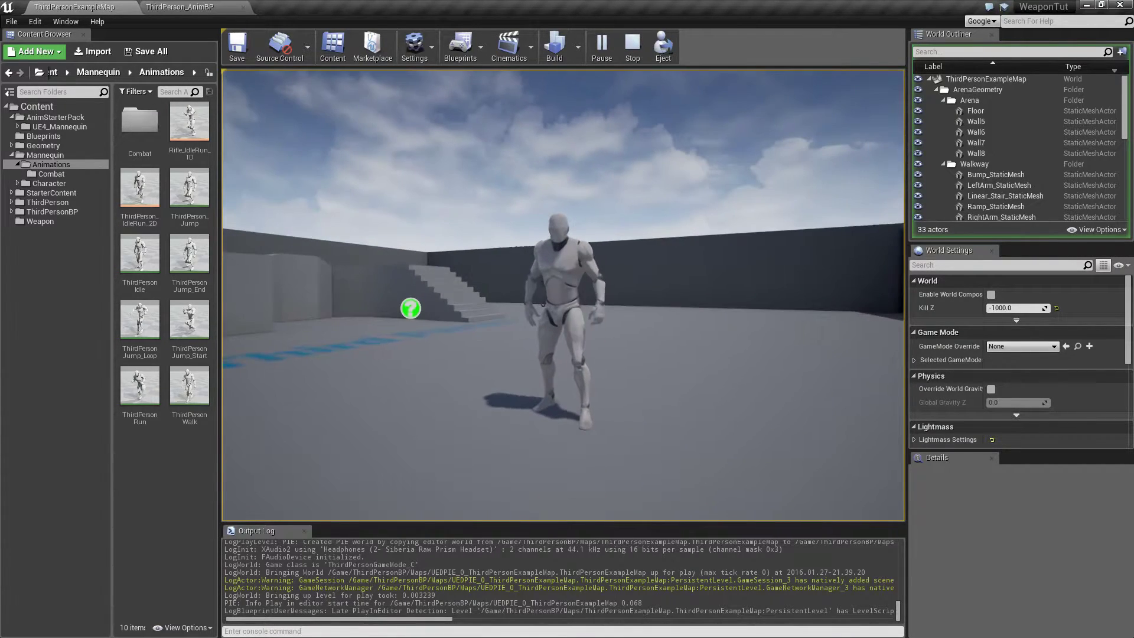
pyautogui.press('e')
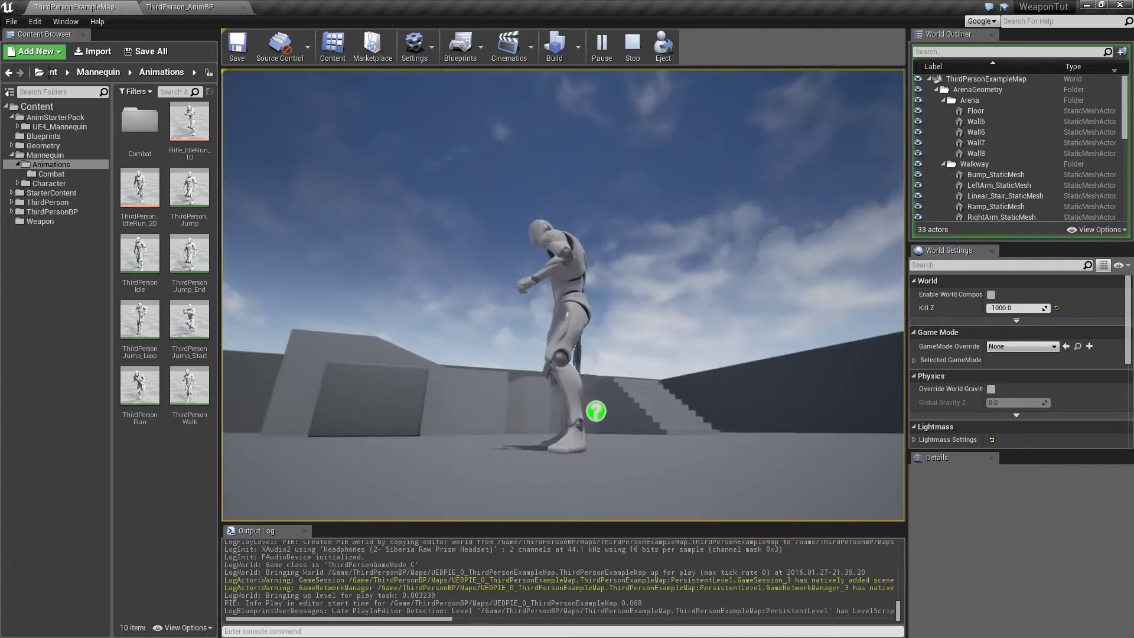
pyautogui.press('e')
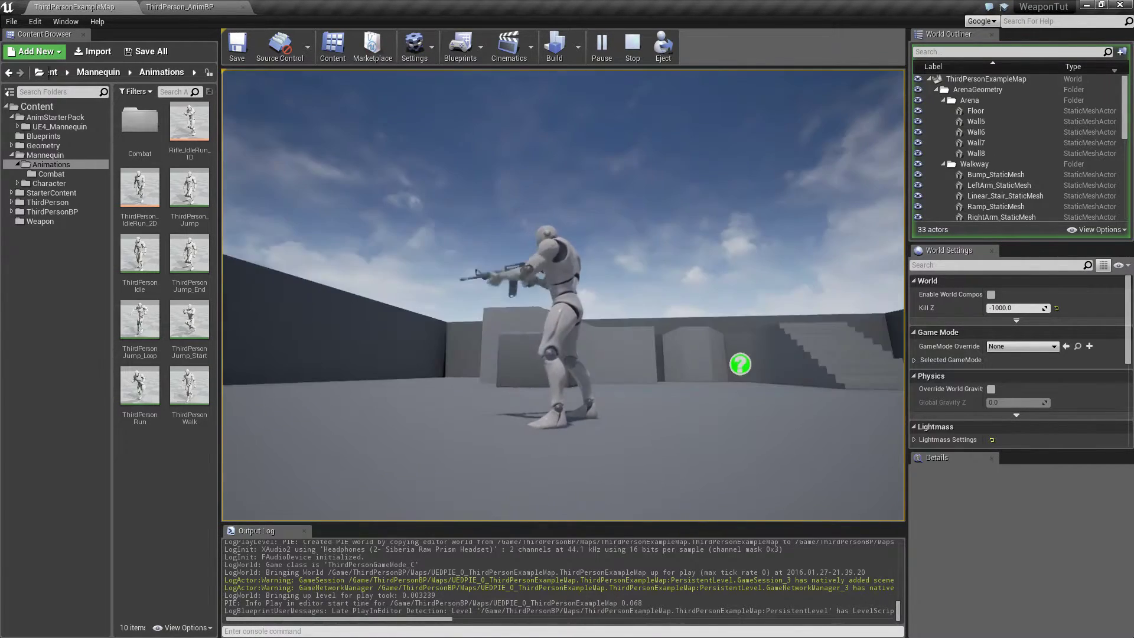
pyautogui.press('e')
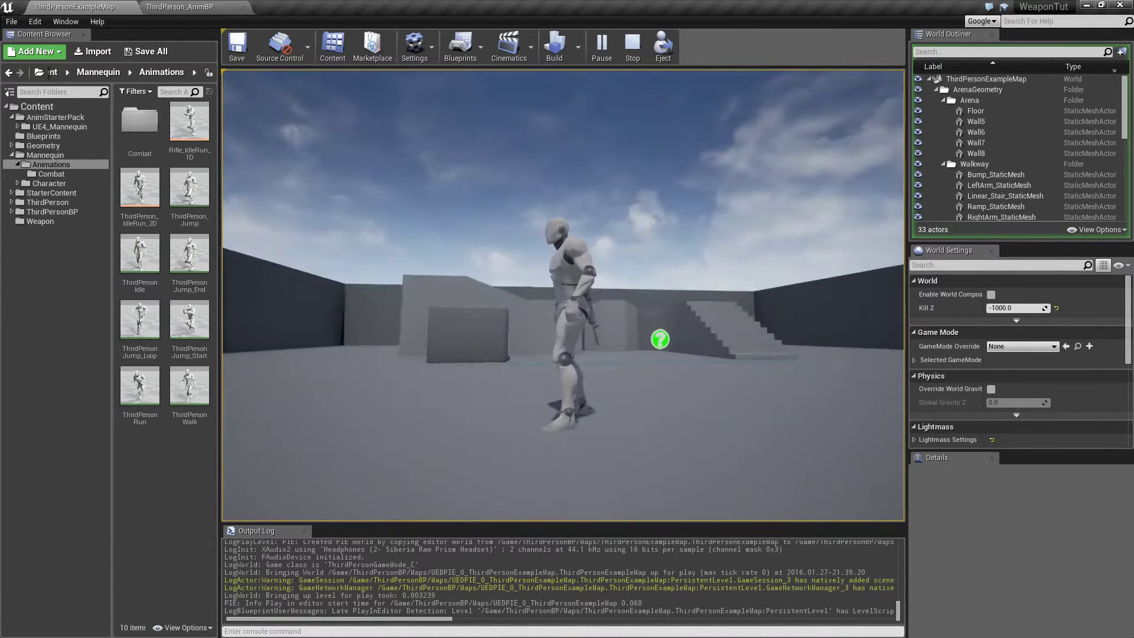
pyautogui.press('e')
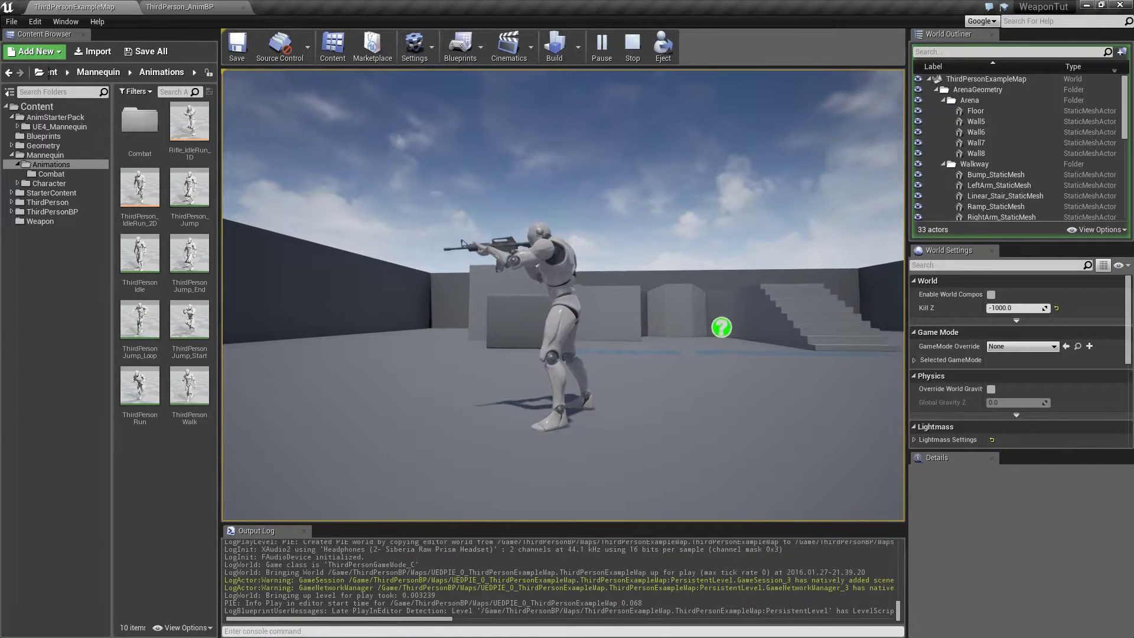
pyautogui.press('w')
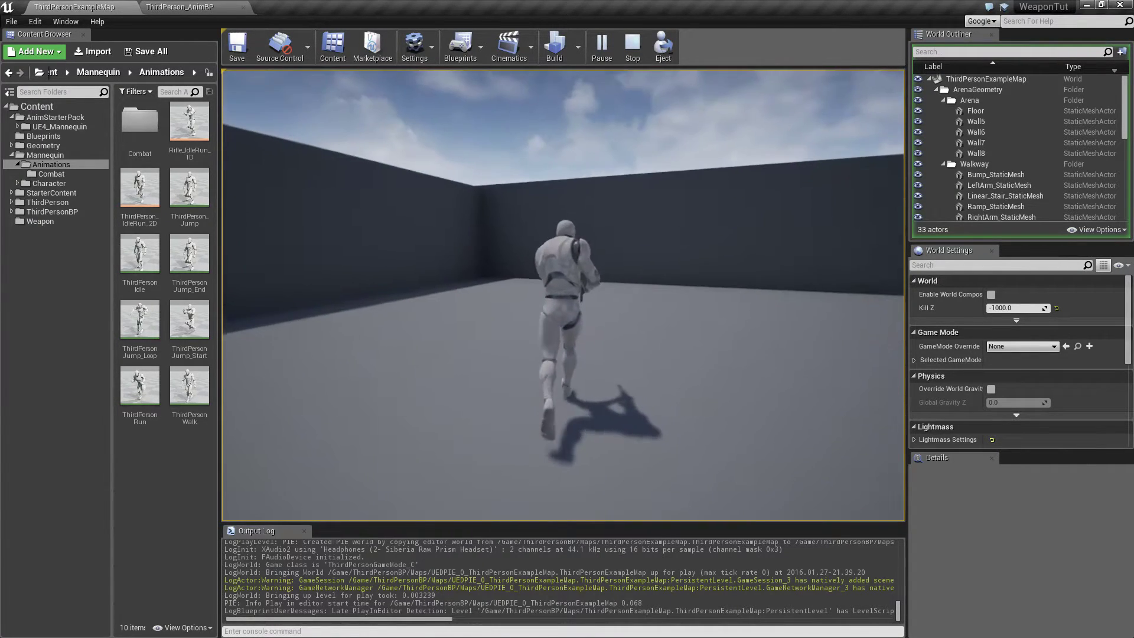
pyautogui.press('e')
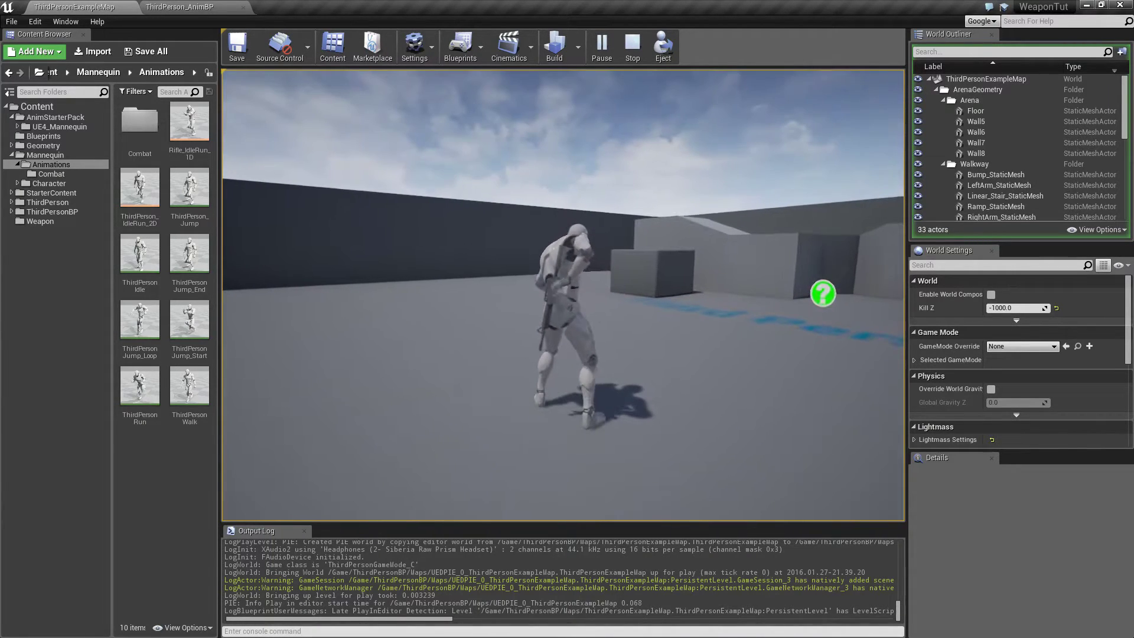
pyautogui.press('Escape')
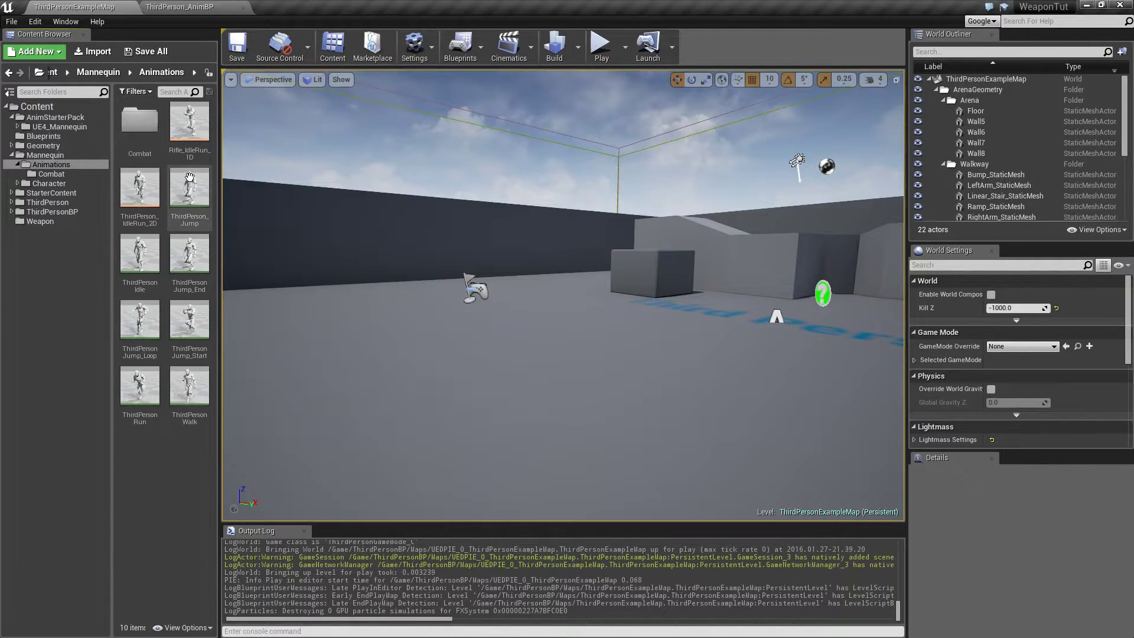
# Open the ThirdPerson_AnimBP animation blueprint from the Mannequin folder.
pyautogui.click(35, 155)
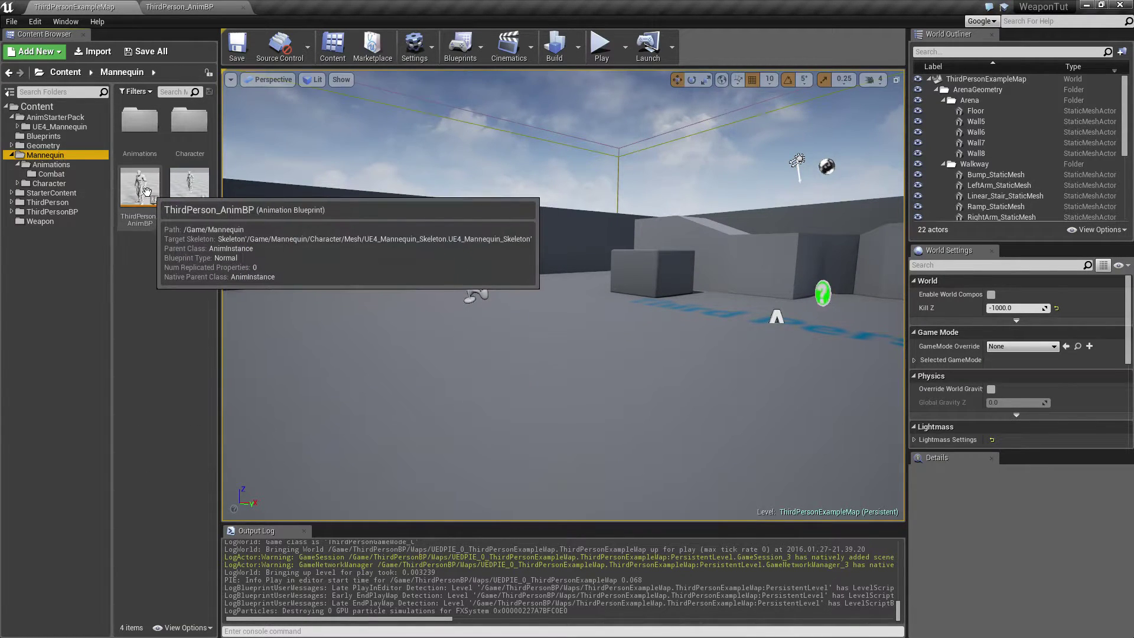
pyautogui.doubleClick(142, 188)
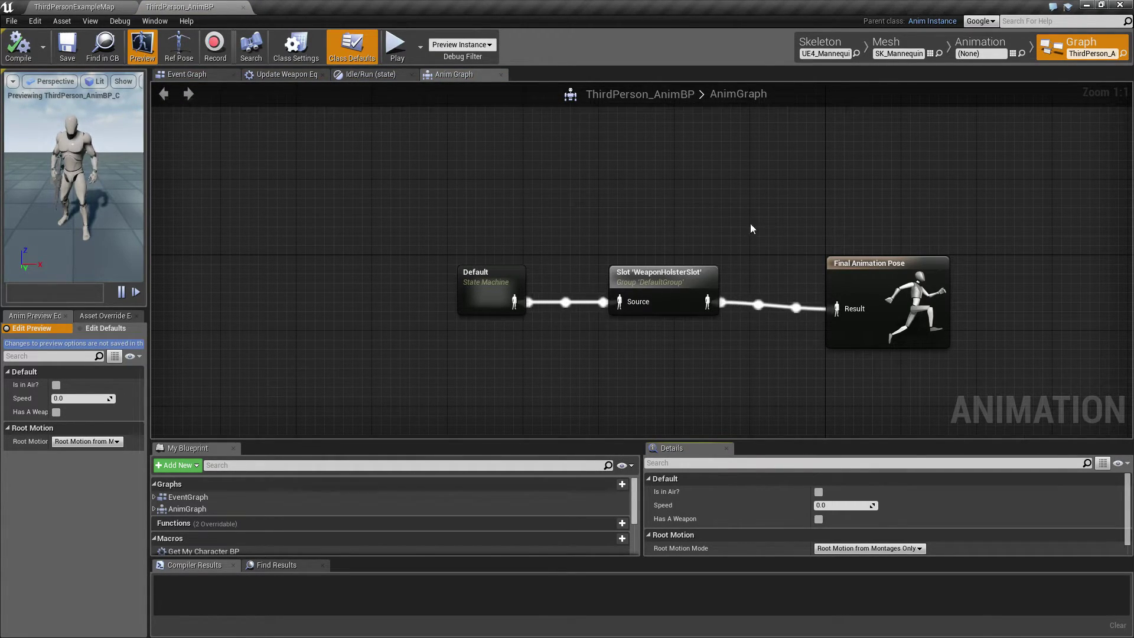
# Move the WeaponHolsterSlot node lower in the AnimGraph to make room between the Default state machine and the Final Animation Pose.
pyautogui.click(652, 278)
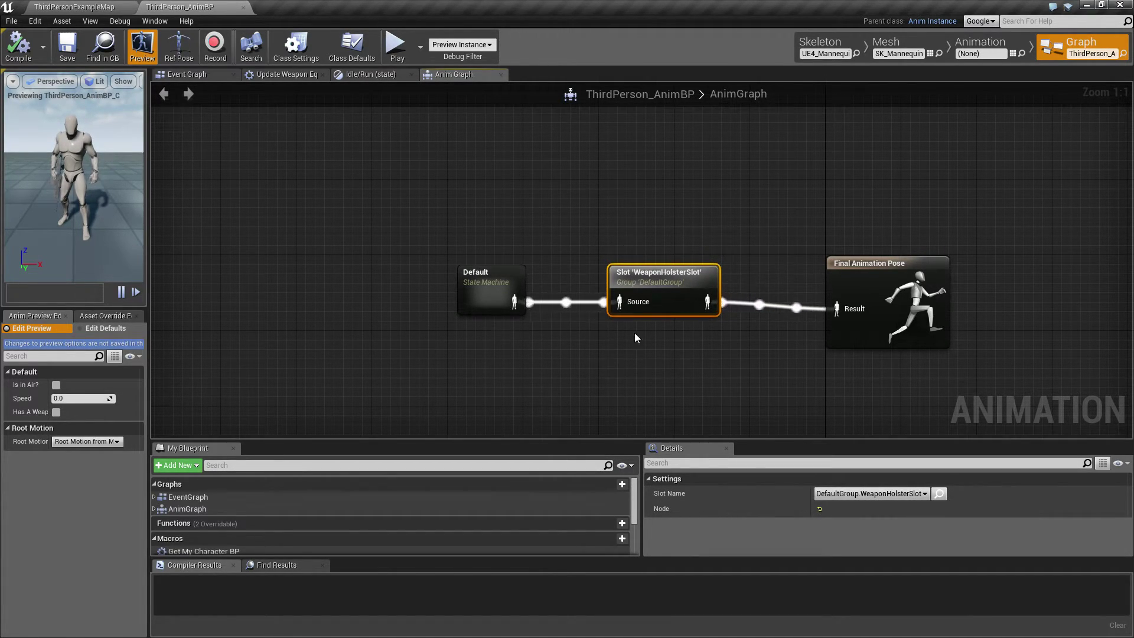
pyautogui.click(509, 310)
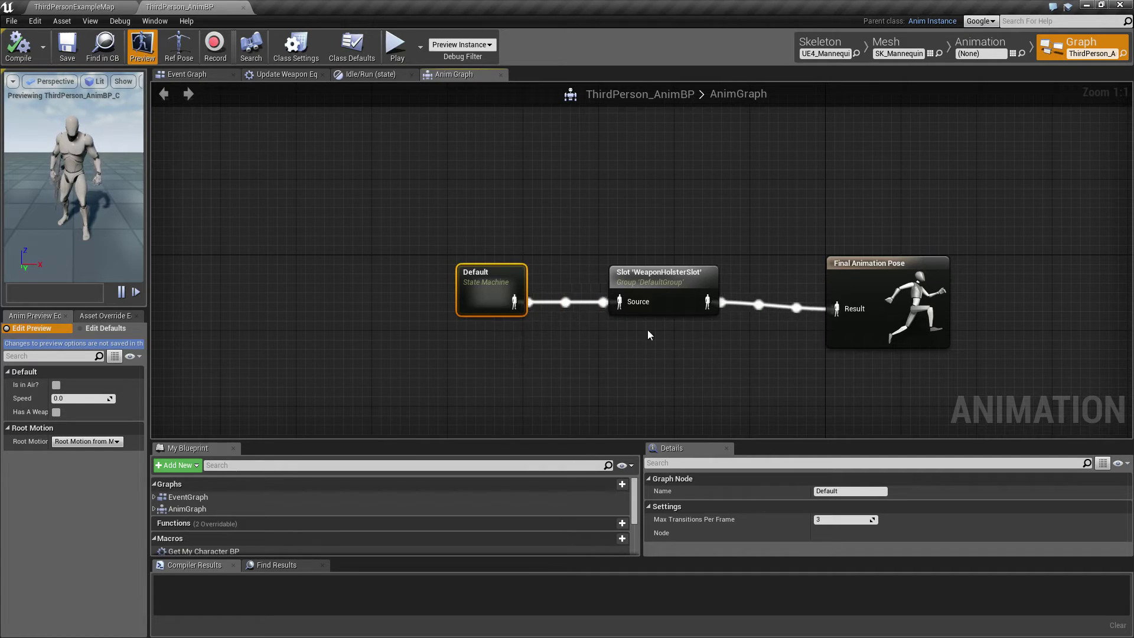
pyautogui.click(662, 277)
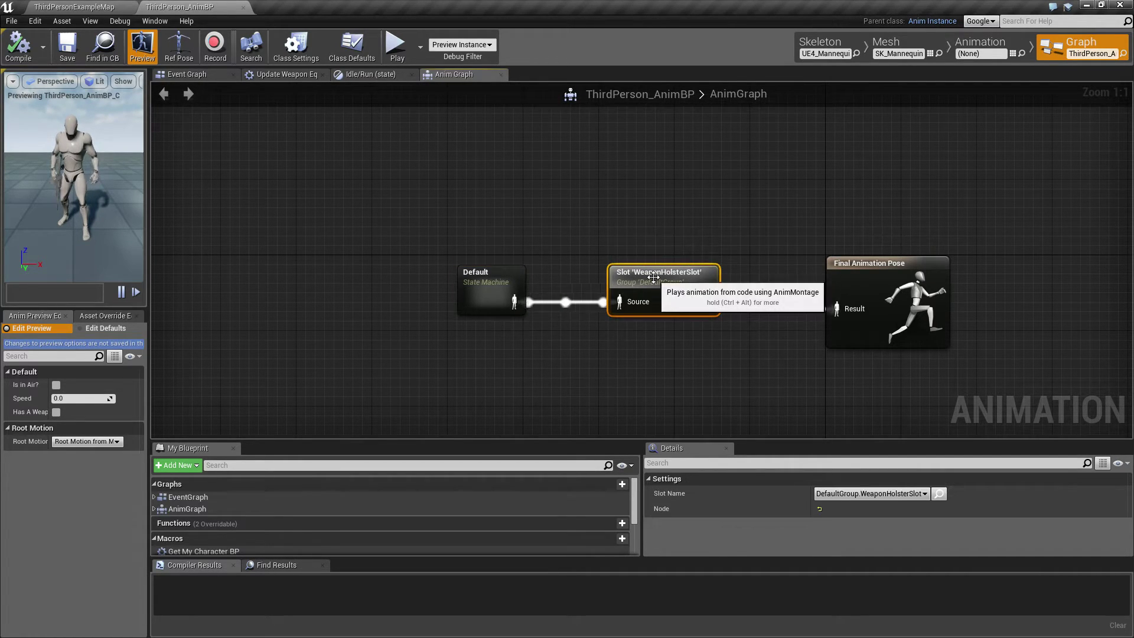
pyautogui.moveTo(654, 276); pyautogui.dragTo(653, 359)
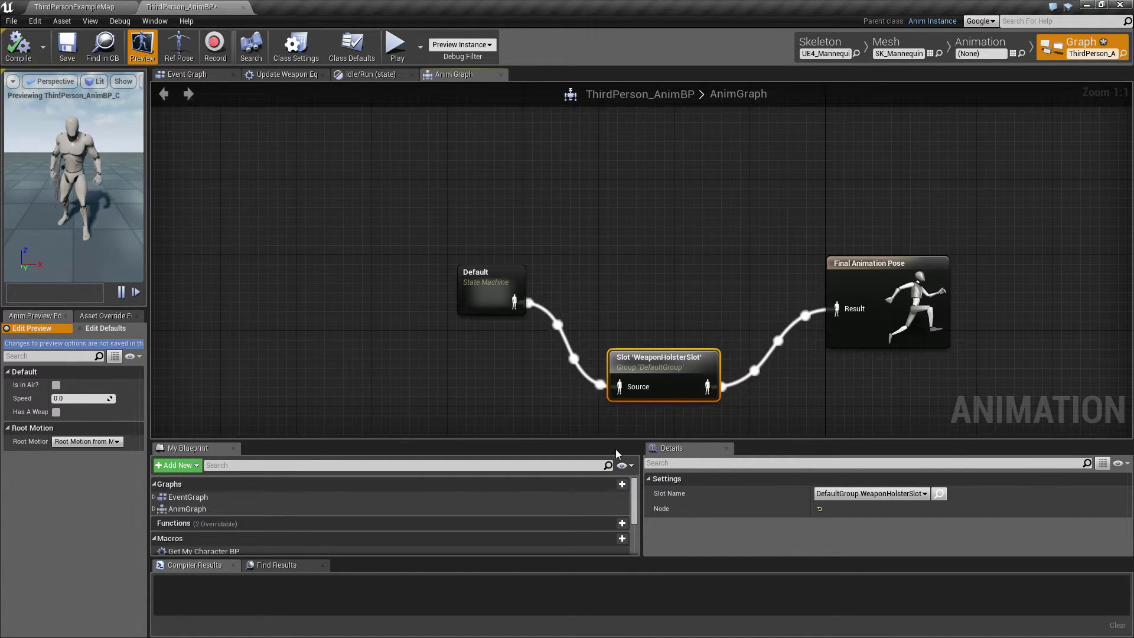
pyautogui.click(480, 273)
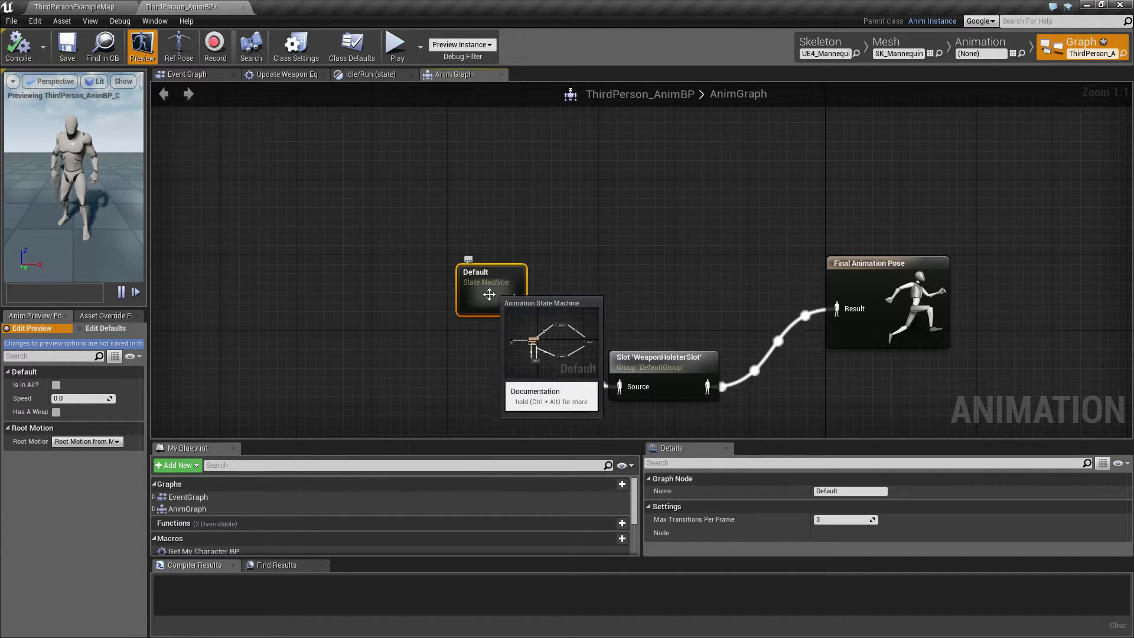
# Add a Layered blend per bone node to the AnimGraph and place it above the WeaponHolsterSlot node.
pyautogui.rightClick(616, 252)
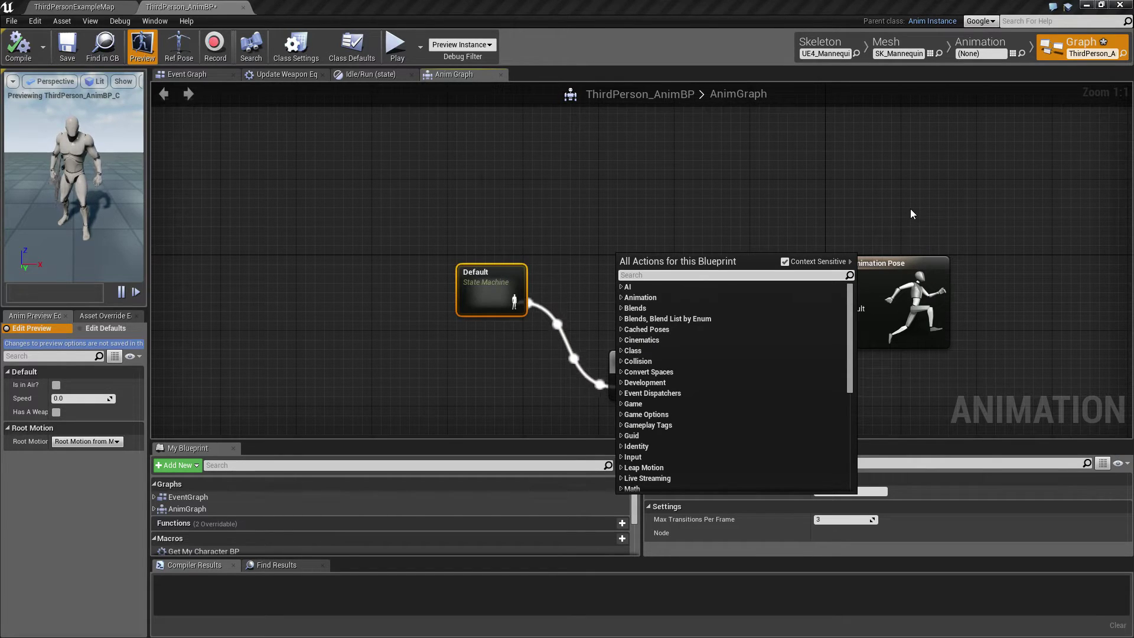
pyautogui.write('blendp')
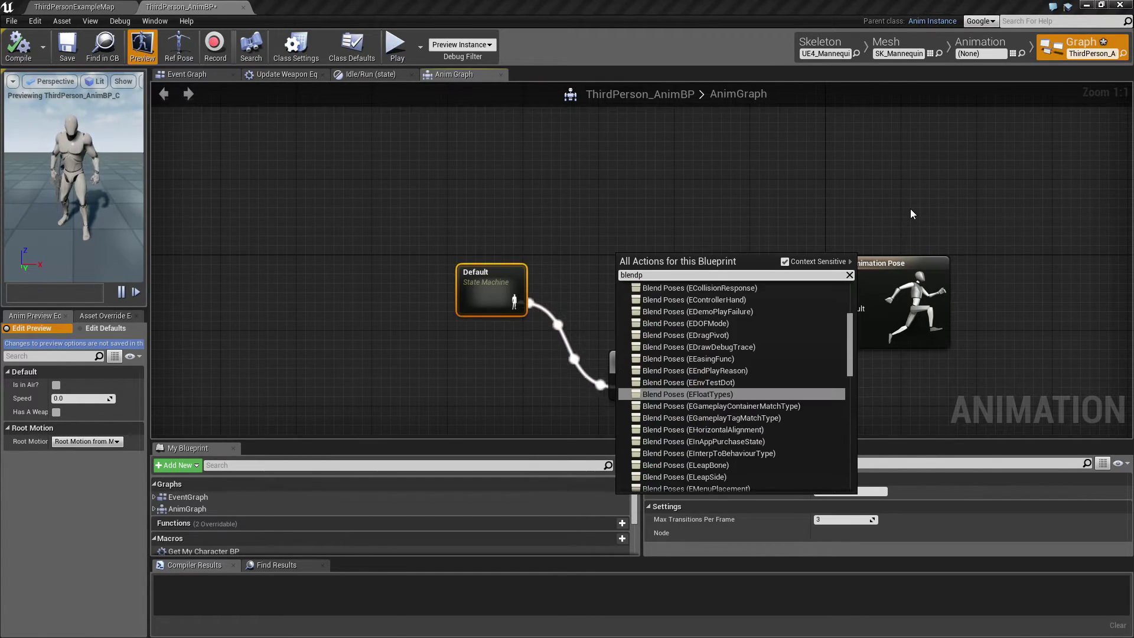
pyautogui.write('er')
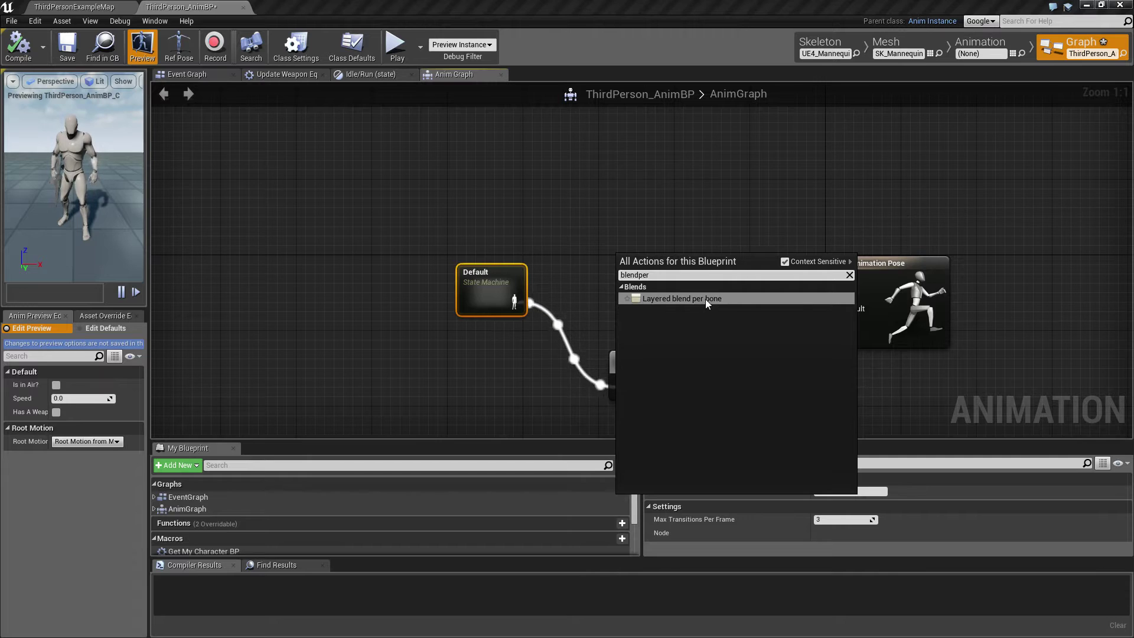
pyautogui.click(682, 298)
pyautogui.moveTo(626, 266); pyautogui.dragTo(626, 238)
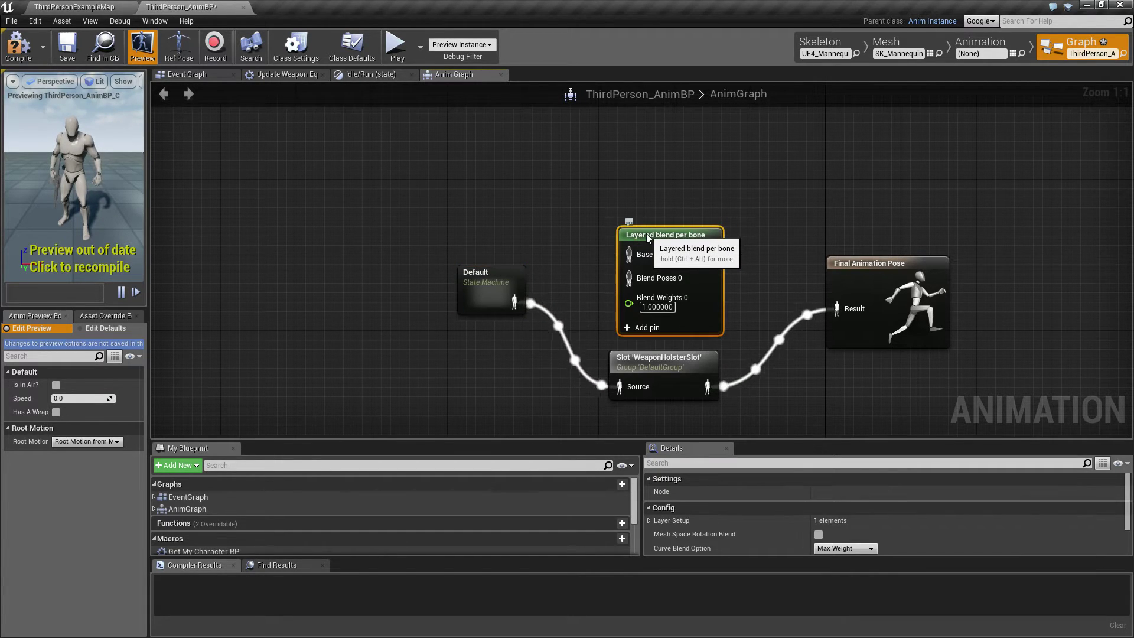
# Rewire the graph with Default feeding Base Pose, WeaponHolsterSlot feeding Blend Poses 0, and the layered blend feeding the Final Animation Pose.
pyautogui.keyDown('alt'); pyautogui.click(568, 347); pyautogui.keyUp('alt')
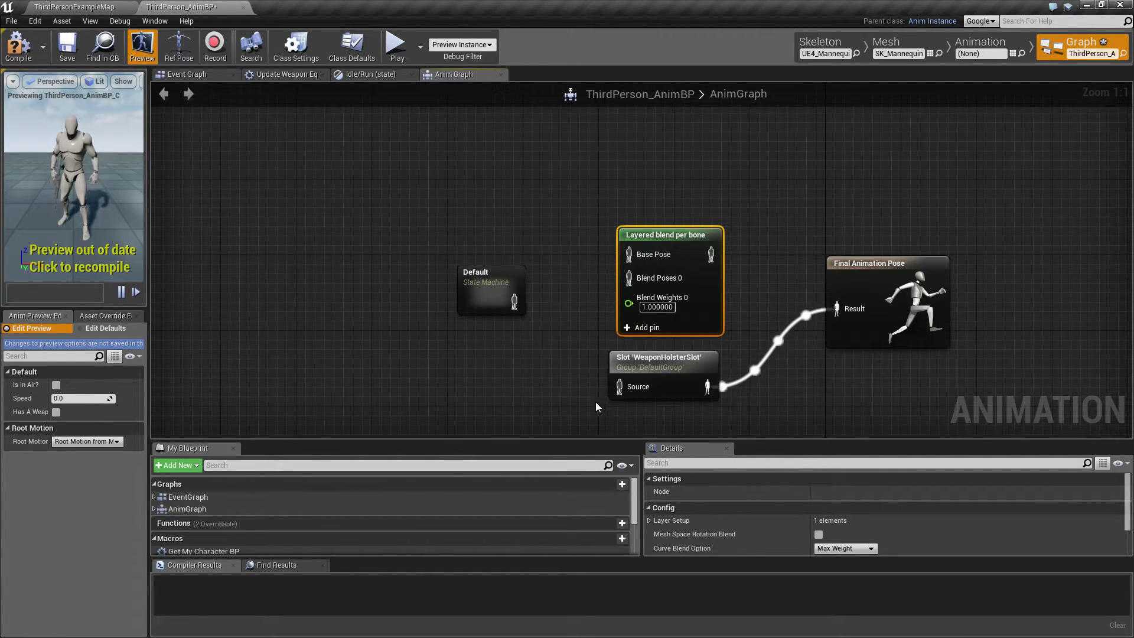
pyautogui.moveTo(486, 286); pyautogui.dragTo(493, 248)
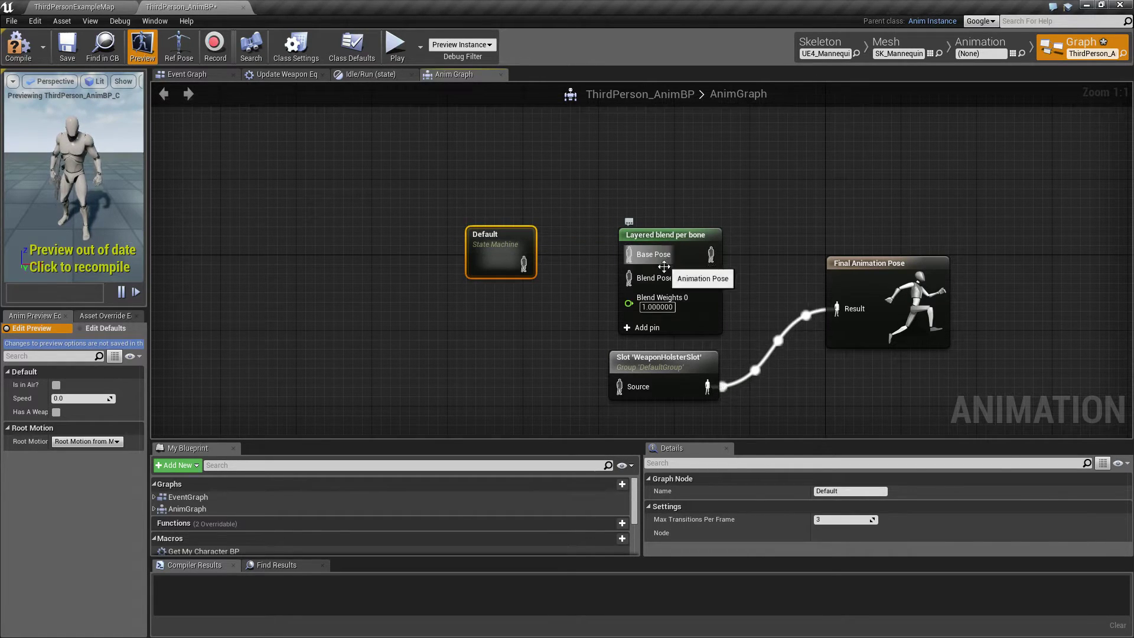
pyautogui.moveTo(523, 264); pyautogui.dragTo(631, 255)
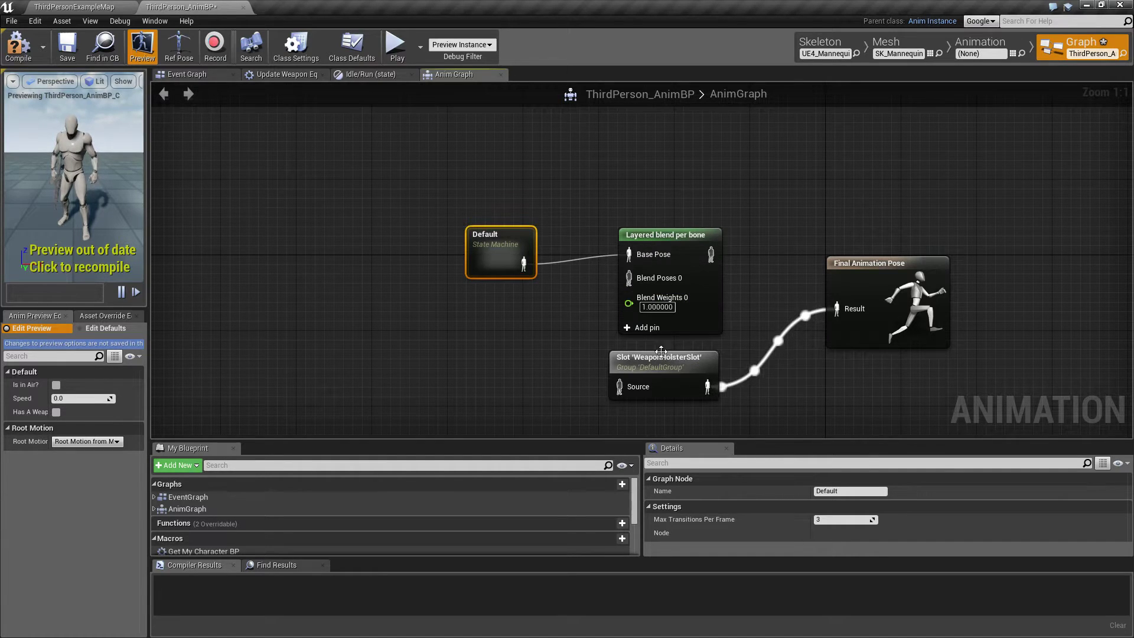
pyautogui.moveTo(655, 360); pyautogui.dragTo(503, 312)
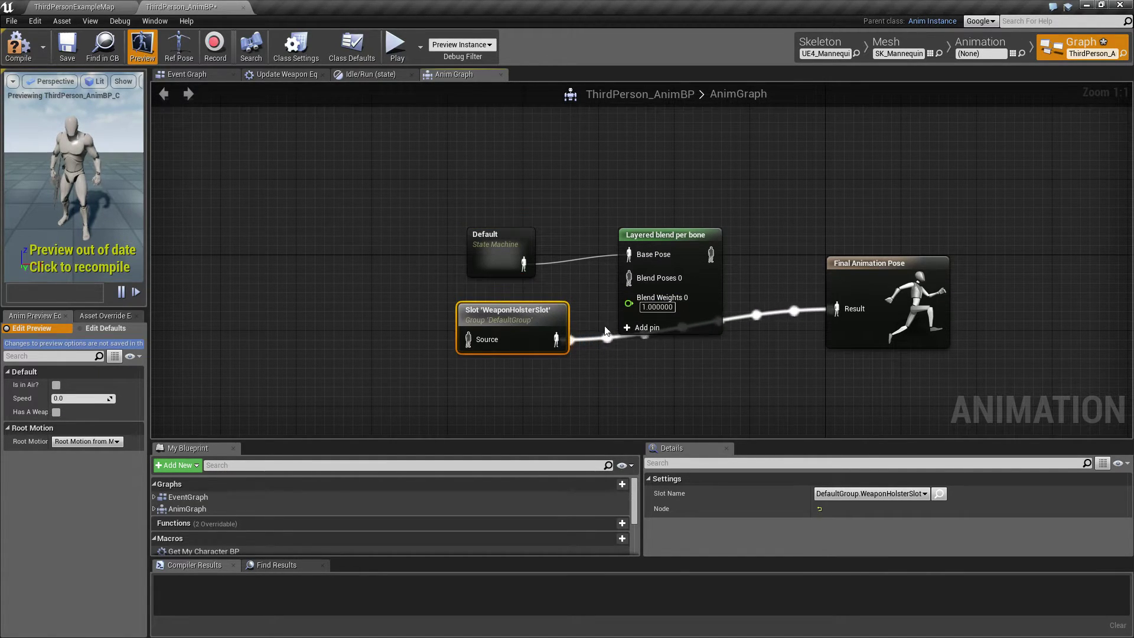
pyautogui.moveTo(556, 339); pyautogui.dragTo(628, 277)
pyautogui.moveTo(511, 310); pyautogui.dragTo(473, 301)
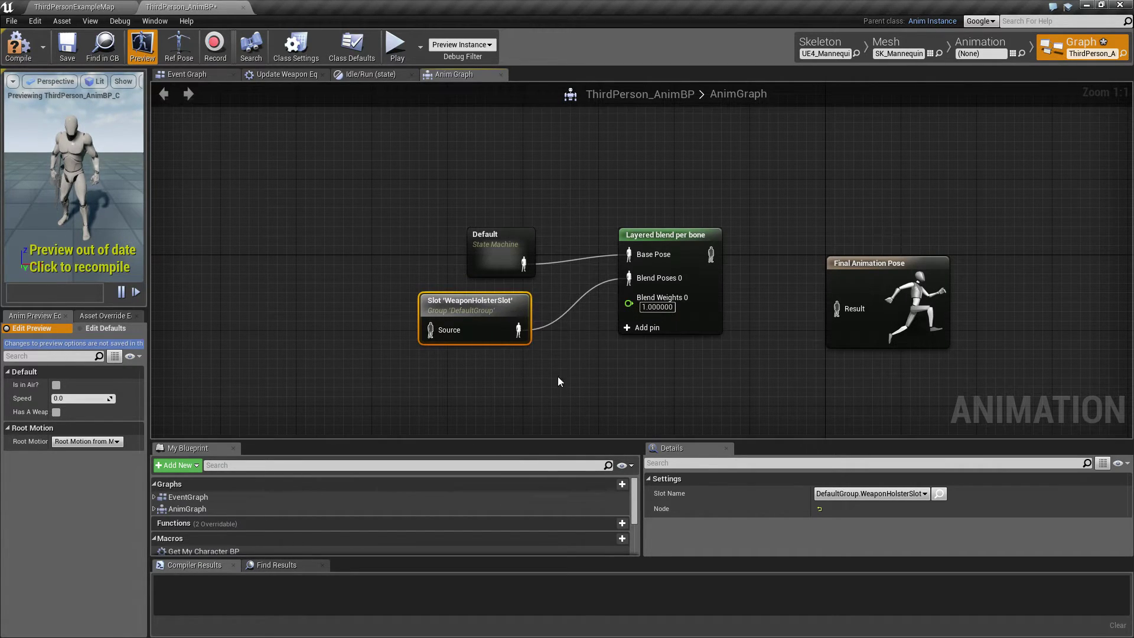
pyautogui.moveTo(708, 258); pyautogui.dragTo(834, 308)
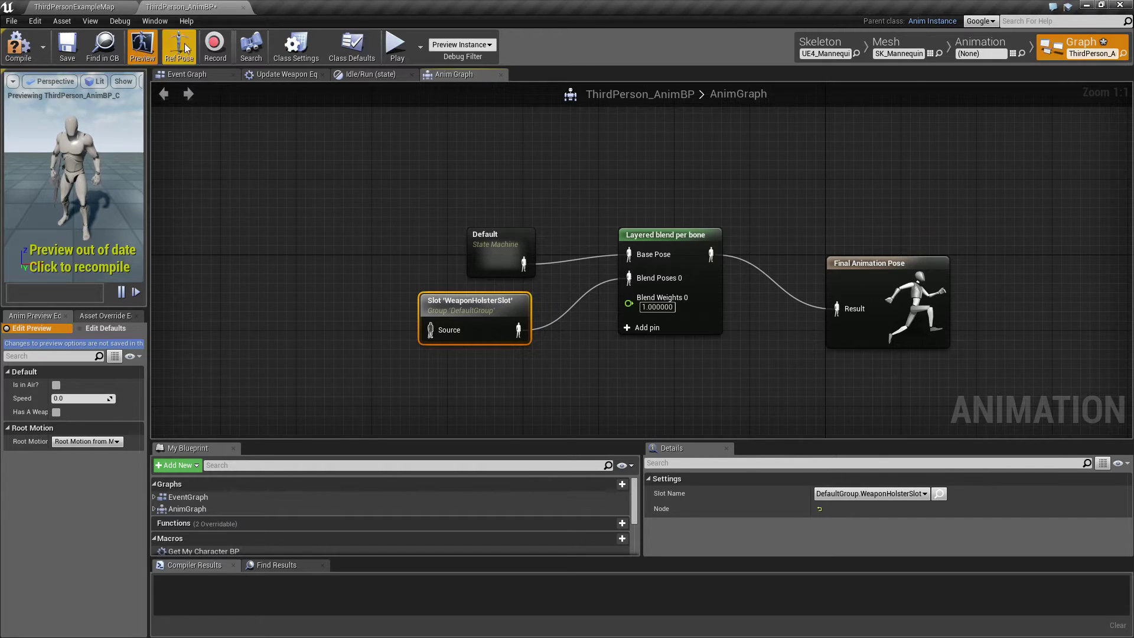
# Compile the animation blueprint, play-test running plus equipping and holstering the rifle, and stop the session.
pyautogui.click(18, 50)
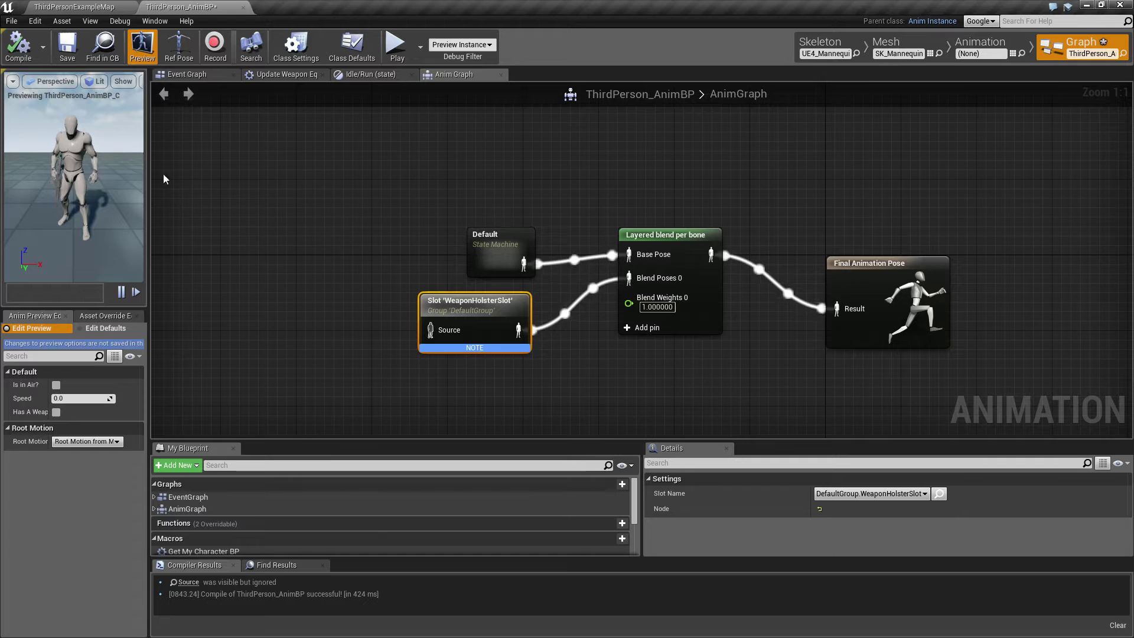
pyautogui.click(394, 47)
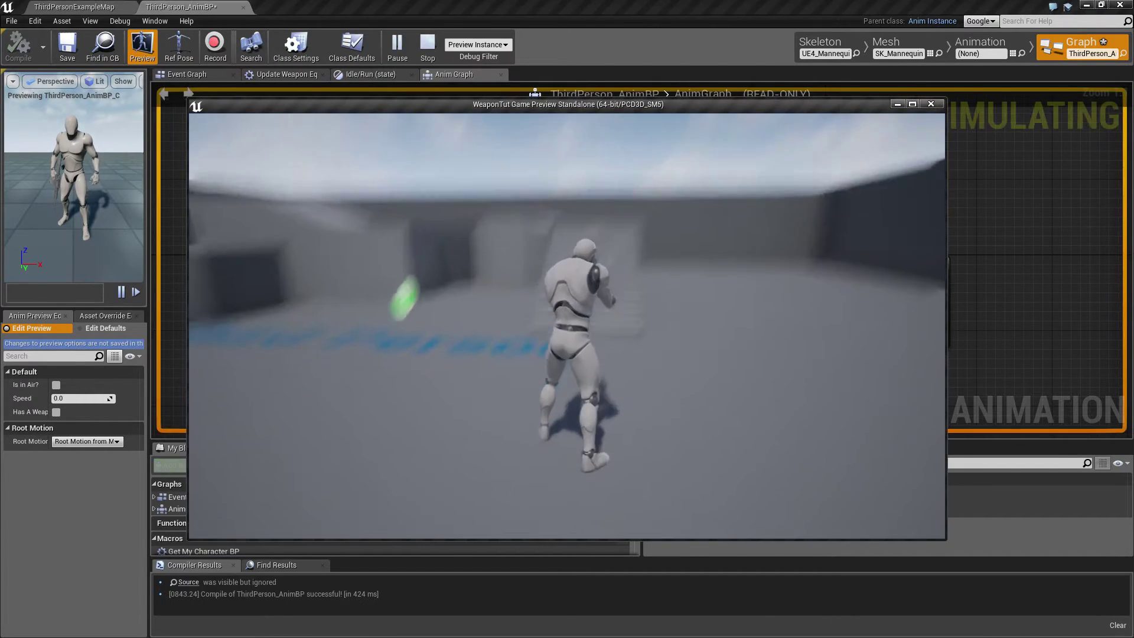
pyautogui.press('w')
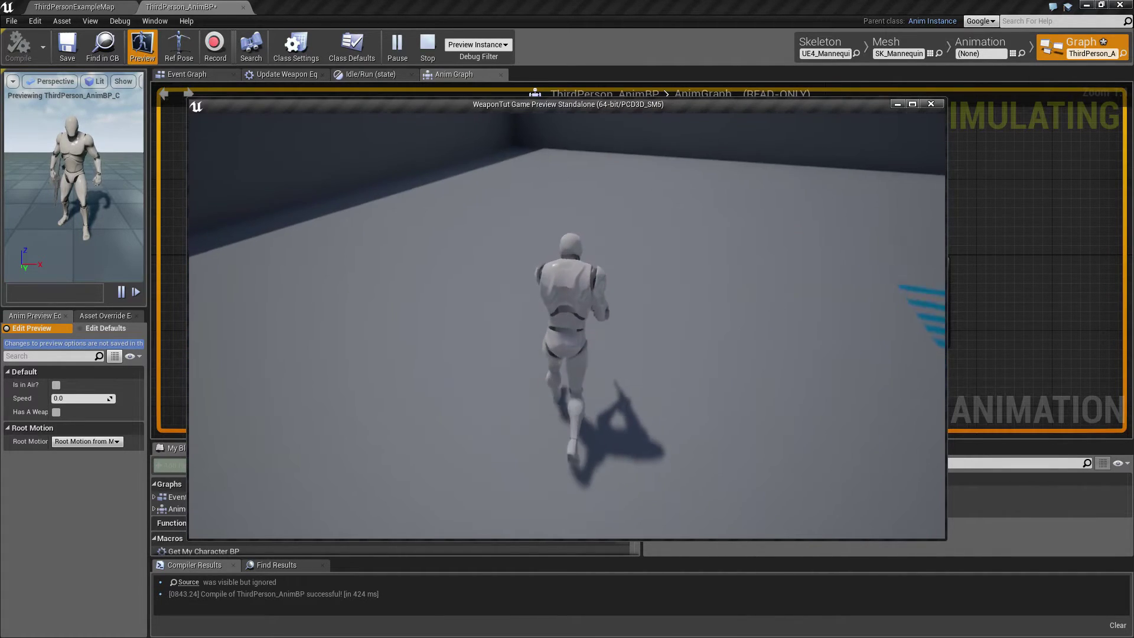
pyautogui.press('e')
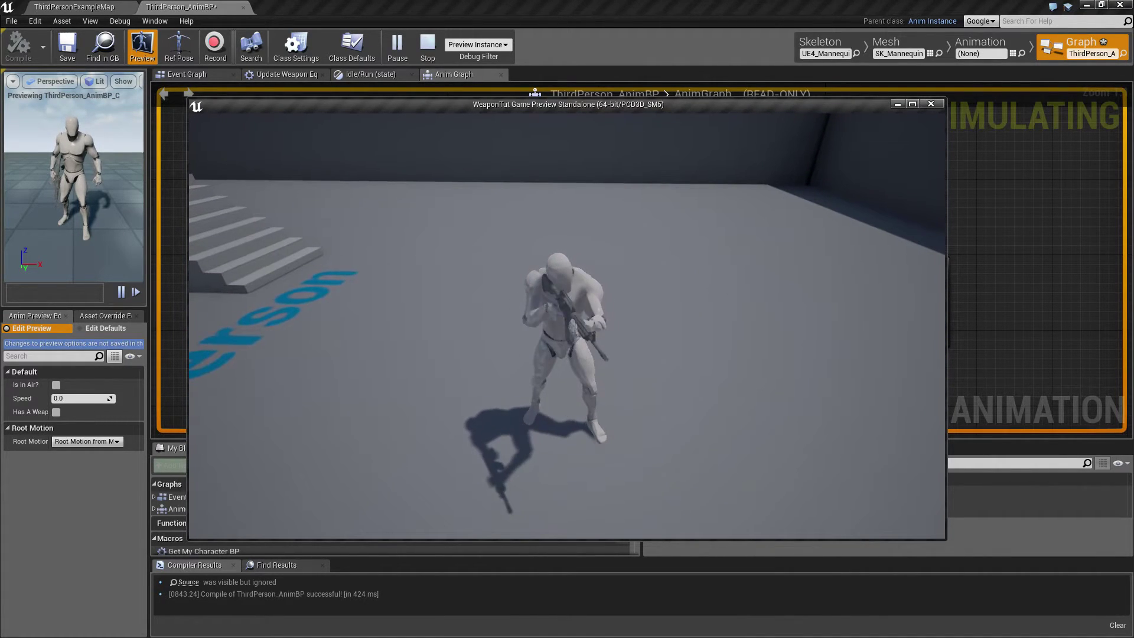
pyautogui.press('e')
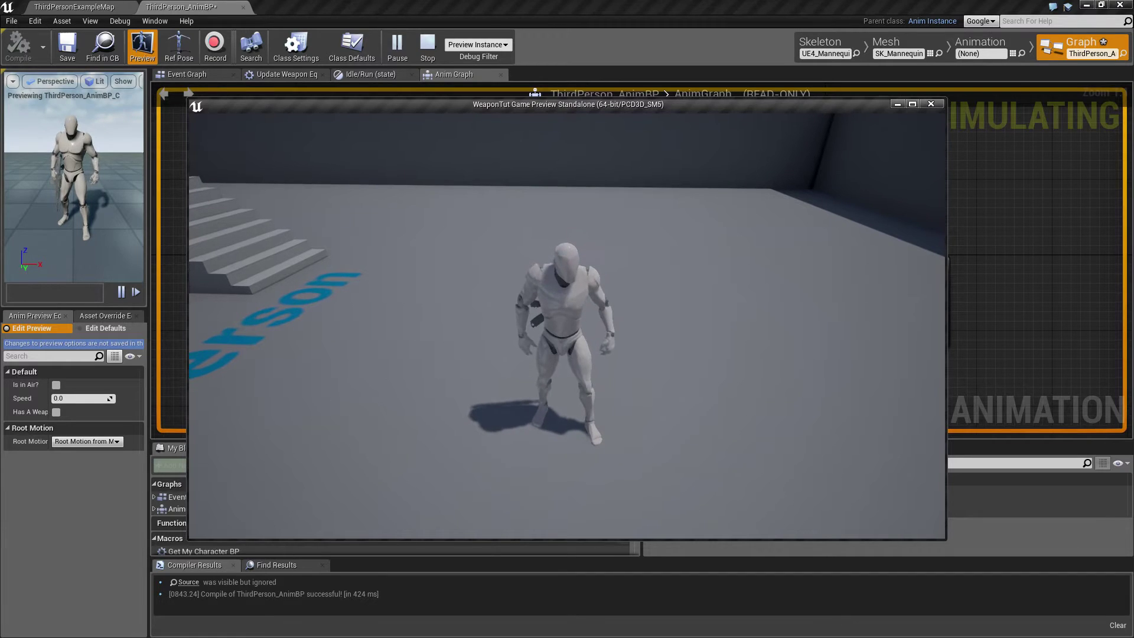
pyautogui.press('Escape')
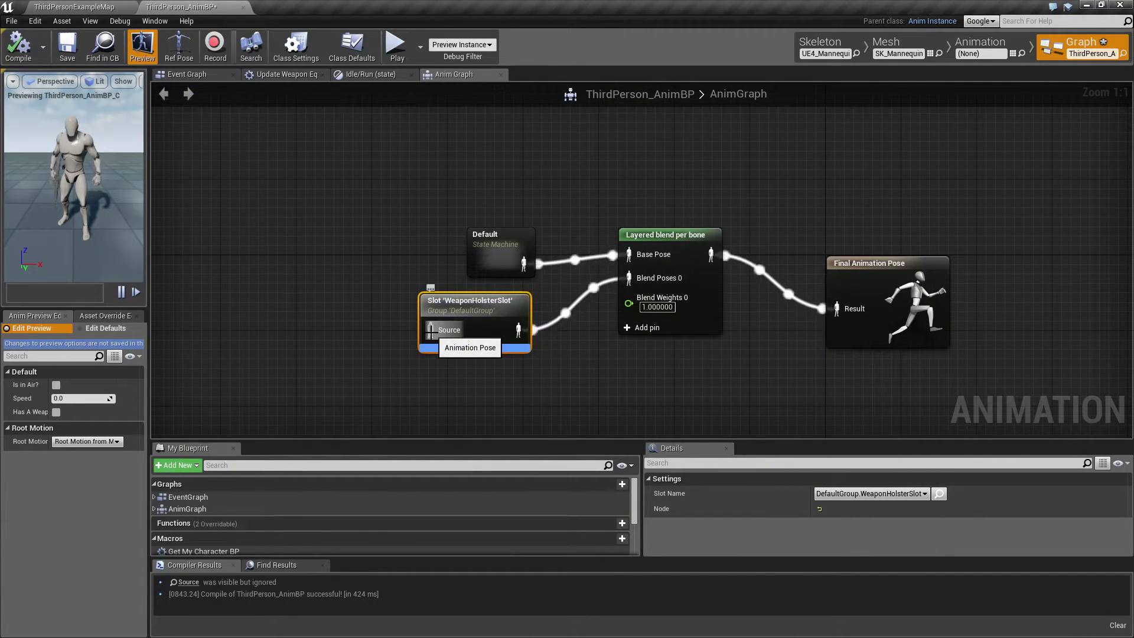
# Move the Default state machine aside, add a new Save cached pose node beside it, and connect Default's output to that node's Pose.
pyautogui.moveTo(491, 235); pyautogui.dragTo(309, 227)
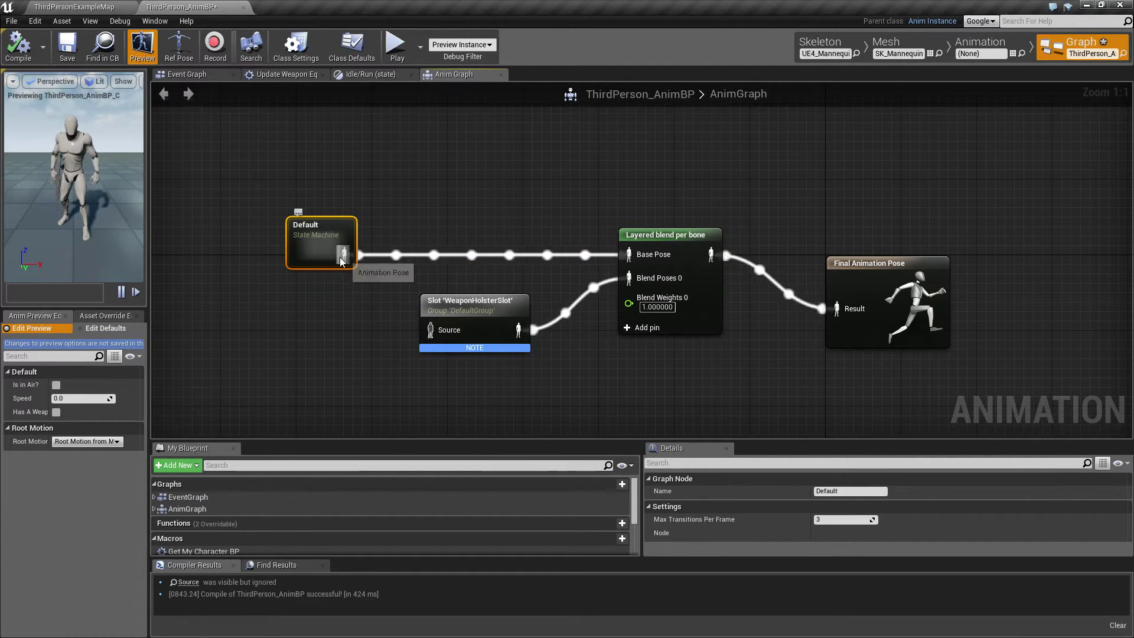
pyautogui.moveTo(340, 258); pyautogui.dragTo(430, 331)
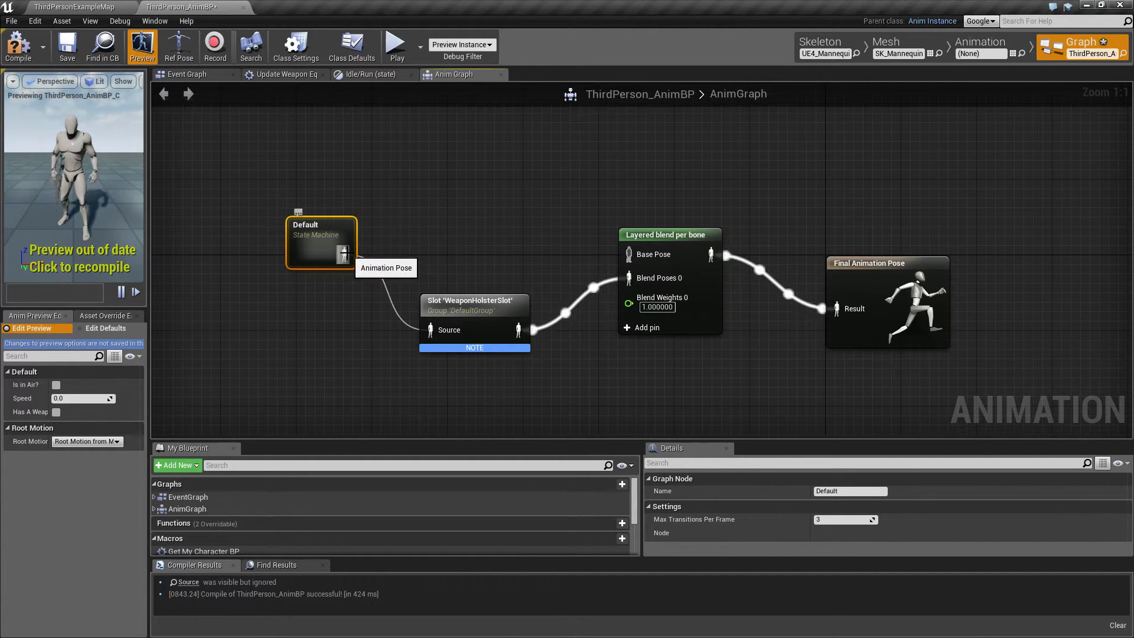
pyautogui.moveTo(345, 255); pyautogui.dragTo(425, 257)
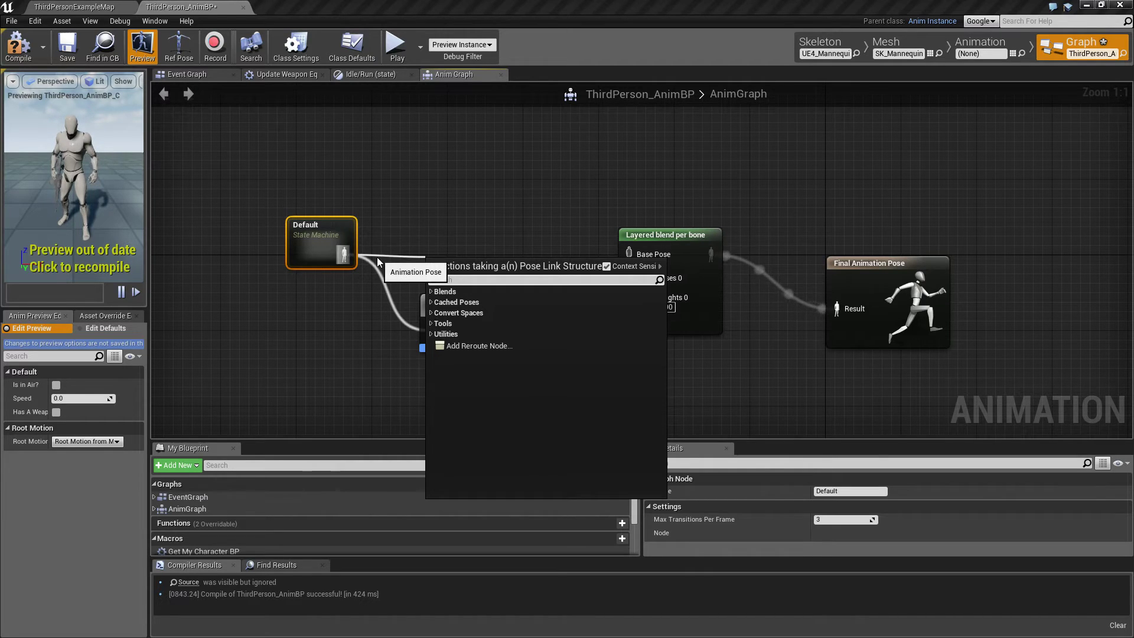
pyautogui.write('cache')
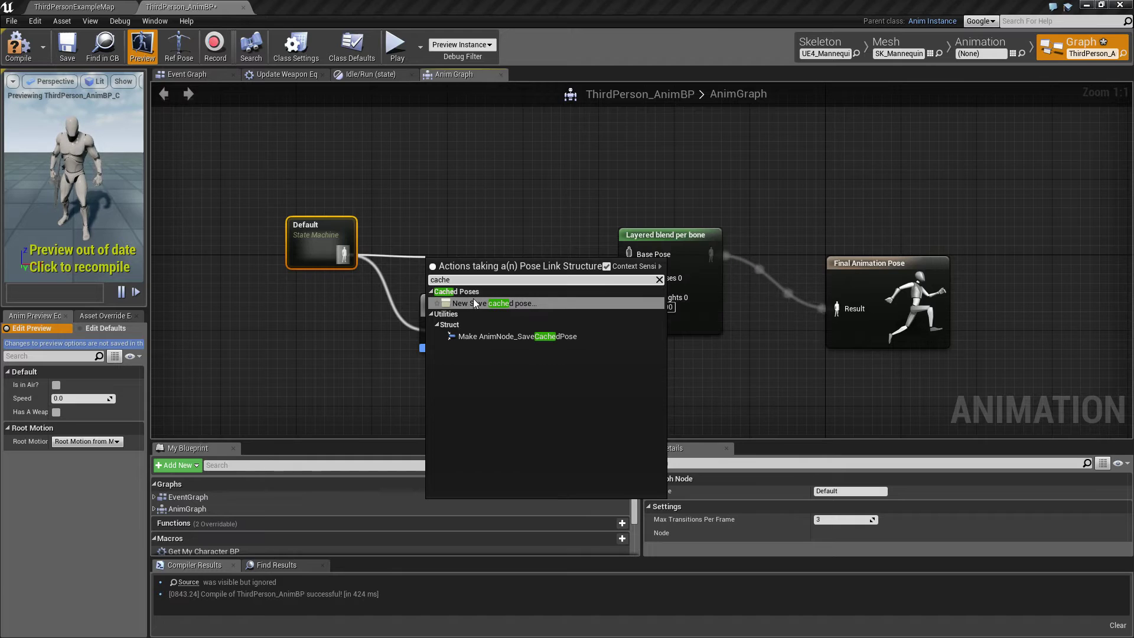
pyautogui.click(496, 304)
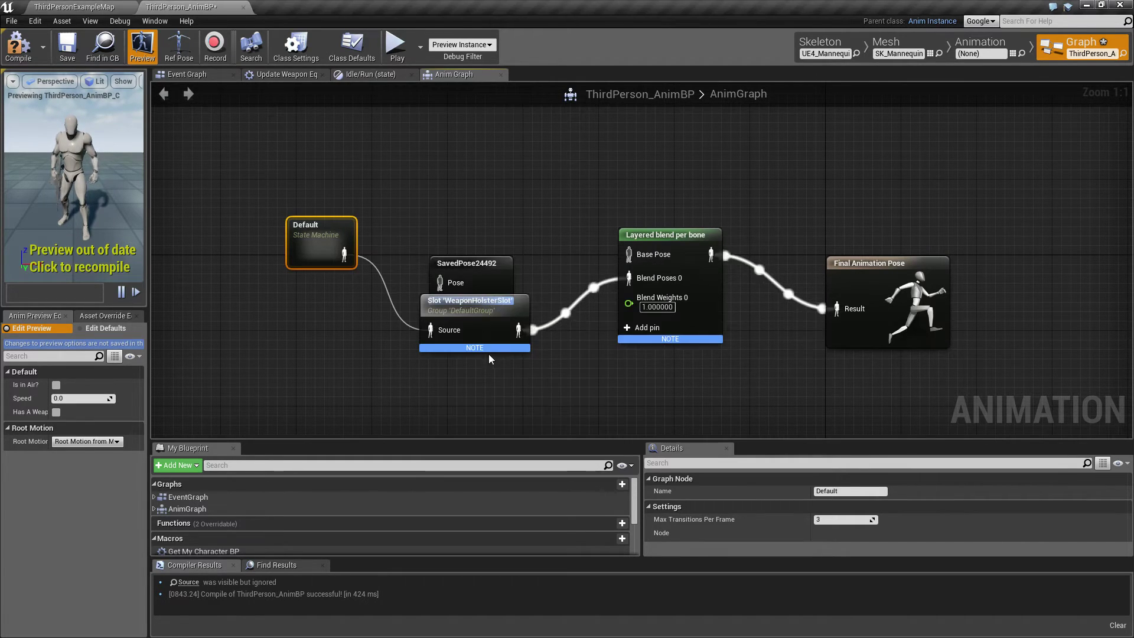
pyautogui.moveTo(469, 270); pyautogui.dragTo(437, 231)
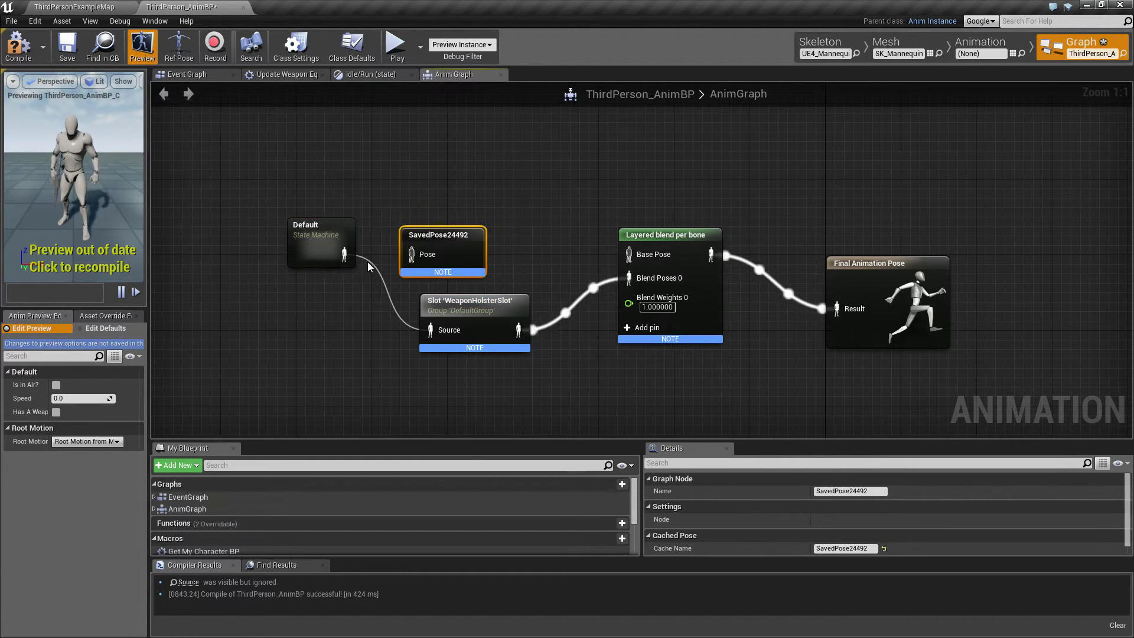
pyautogui.moveTo(344, 254); pyautogui.dragTo(412, 254)
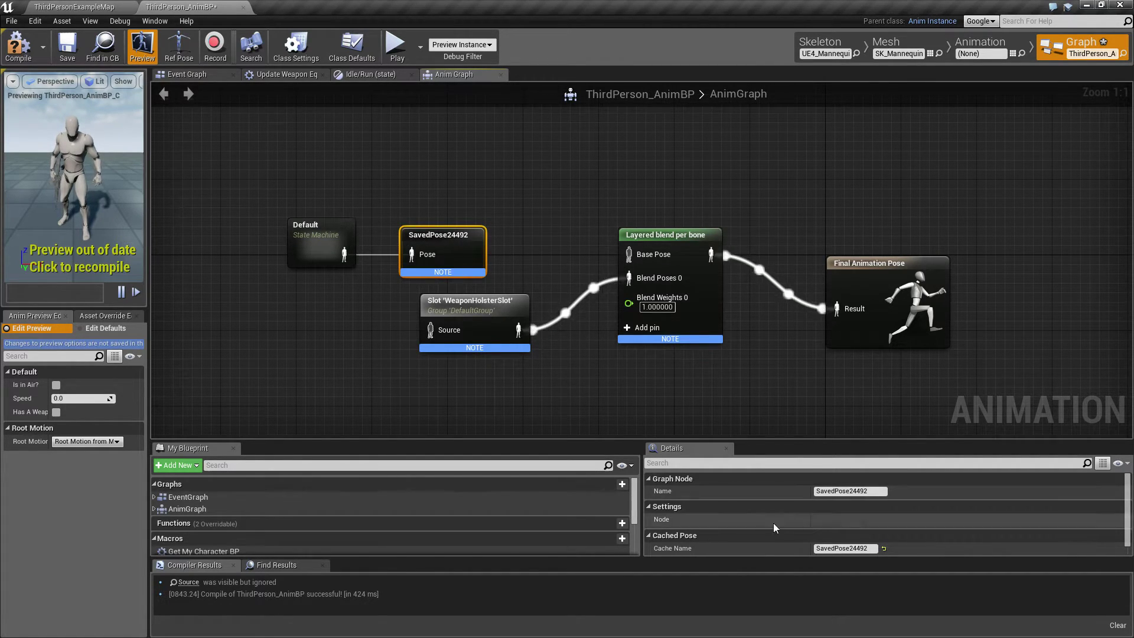
# Rename the Default state machine as Locomotion.
pyautogui.doubleClick(878, 491)
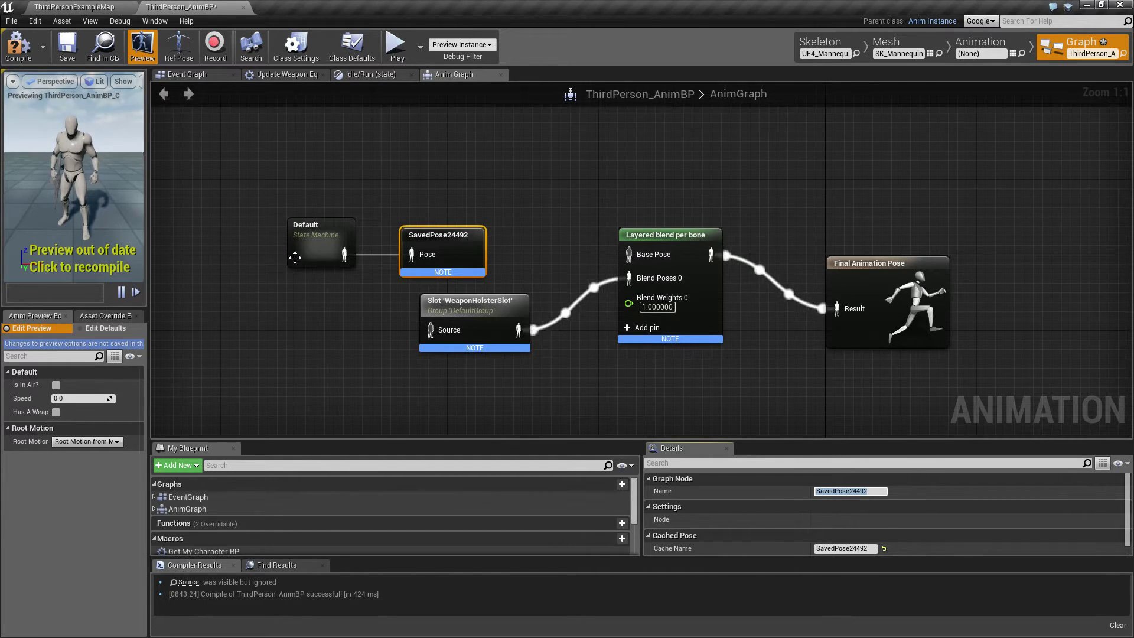
pyautogui.click(321, 223)
pyautogui.click(308, 226)
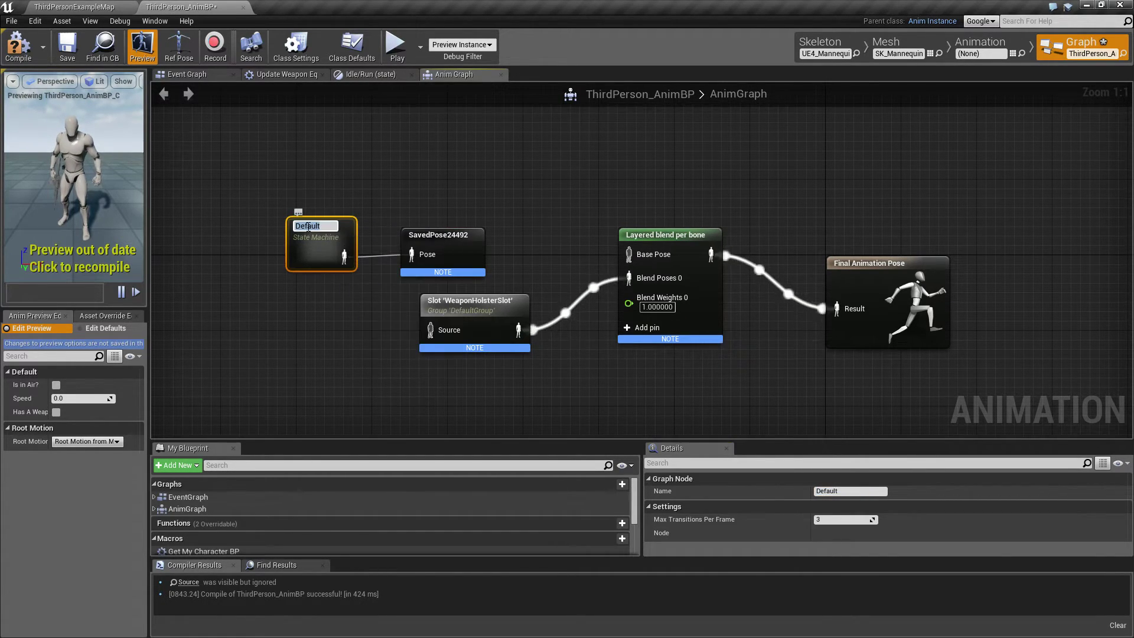
pyautogui.press('Return')
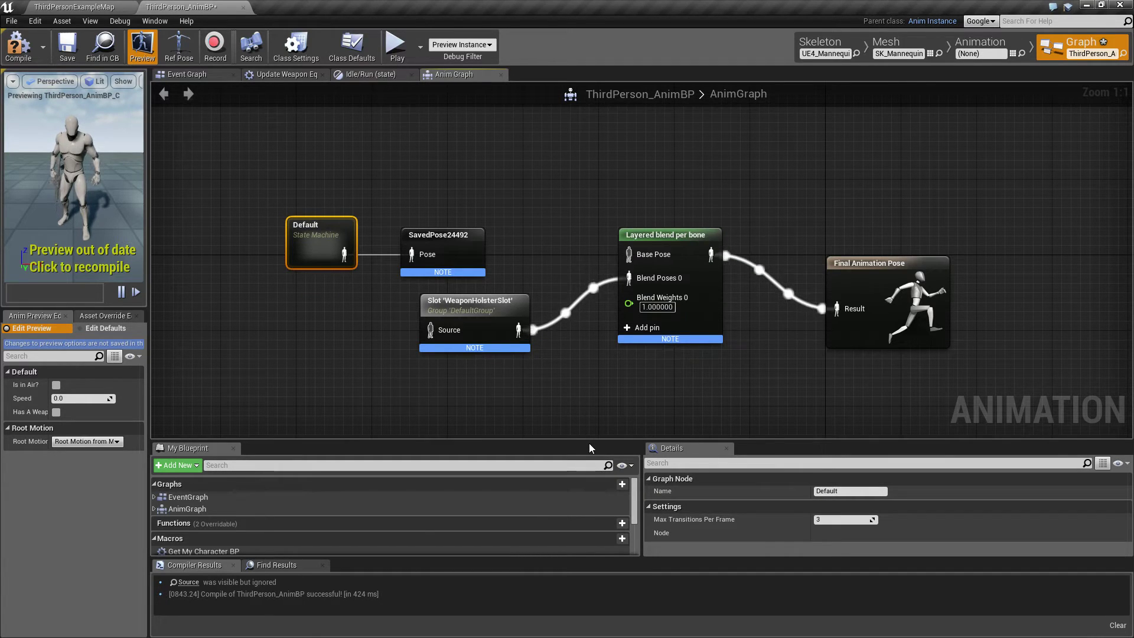
pyautogui.moveTo(847, 490); pyautogui.dragTo(592, 449)
pyautogui.write('Locomotion')
pyautogui.press('Return')
# Rename the saved cached pose node as LocomotionCache.
pyautogui.click(443, 231)
pyautogui.click(850, 491)
pyautogui.write('Loco')
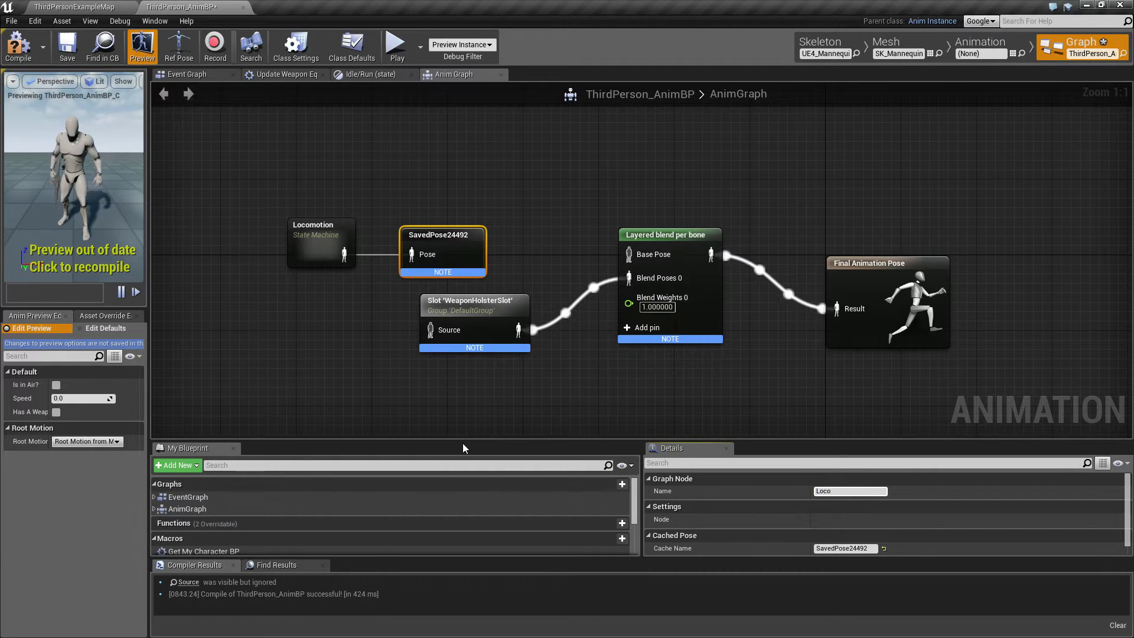
pyautogui.write('motionCache')
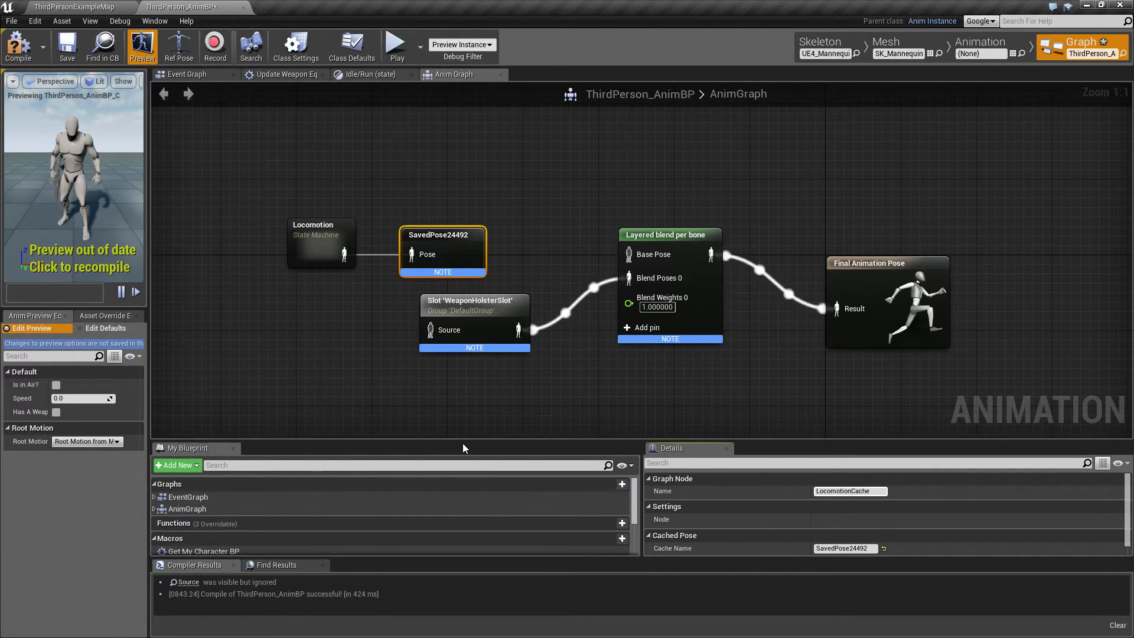
pyautogui.press('Return')
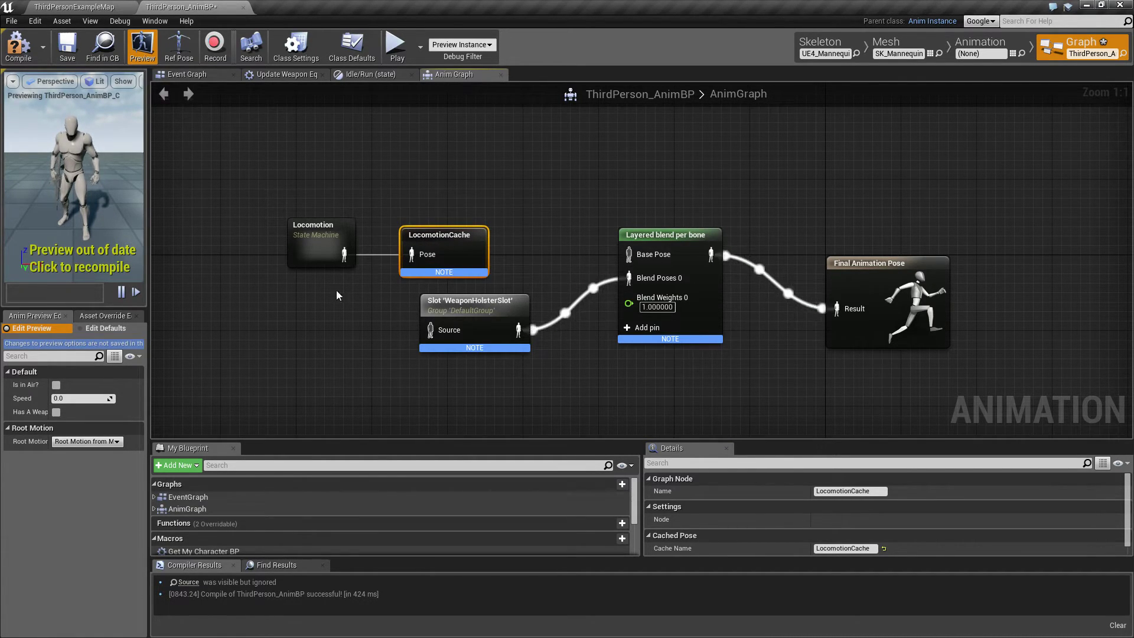
# Add a Use cached pose 'LocomotionCache' node, connect it to the WeaponHolsterSlot node's Source, and briefly run and stop the game.
pyautogui.rightClick(307, 323)
pyautogui.write('use')
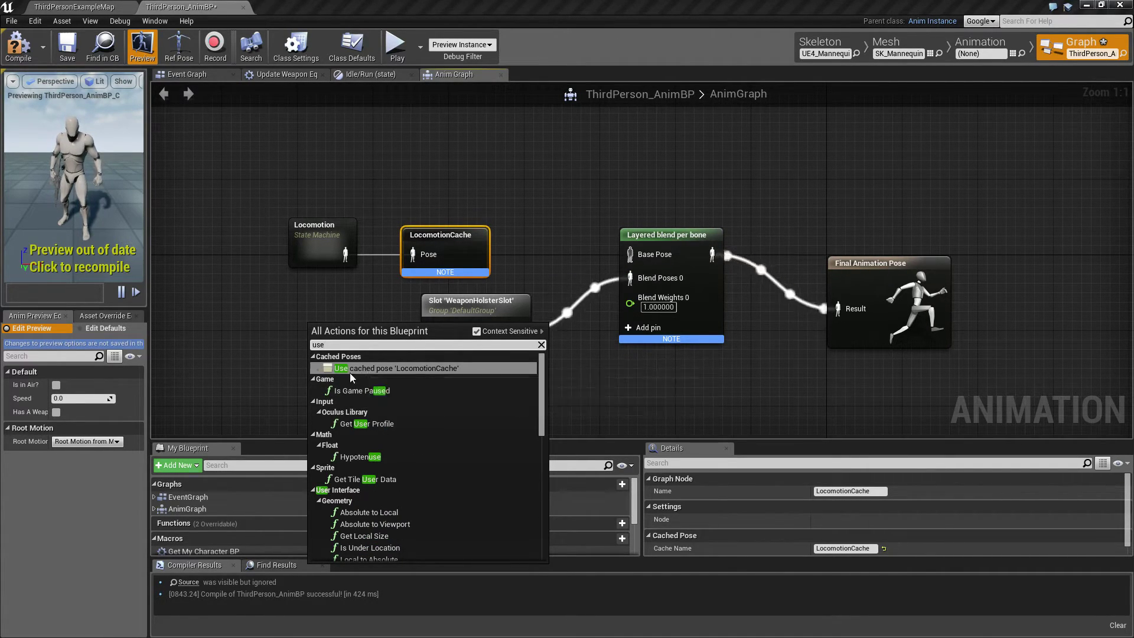
pyautogui.click(429, 369)
pyautogui.moveTo(372, 347); pyautogui.dragTo(305, 337)
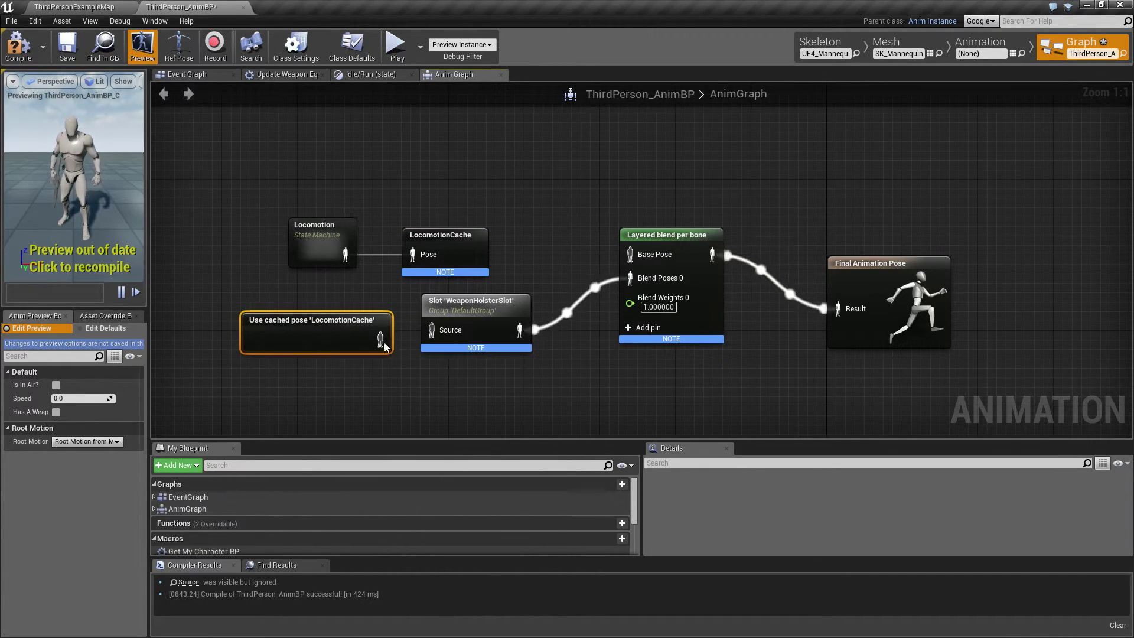
pyautogui.moveTo(379, 339); pyautogui.dragTo(431, 330)
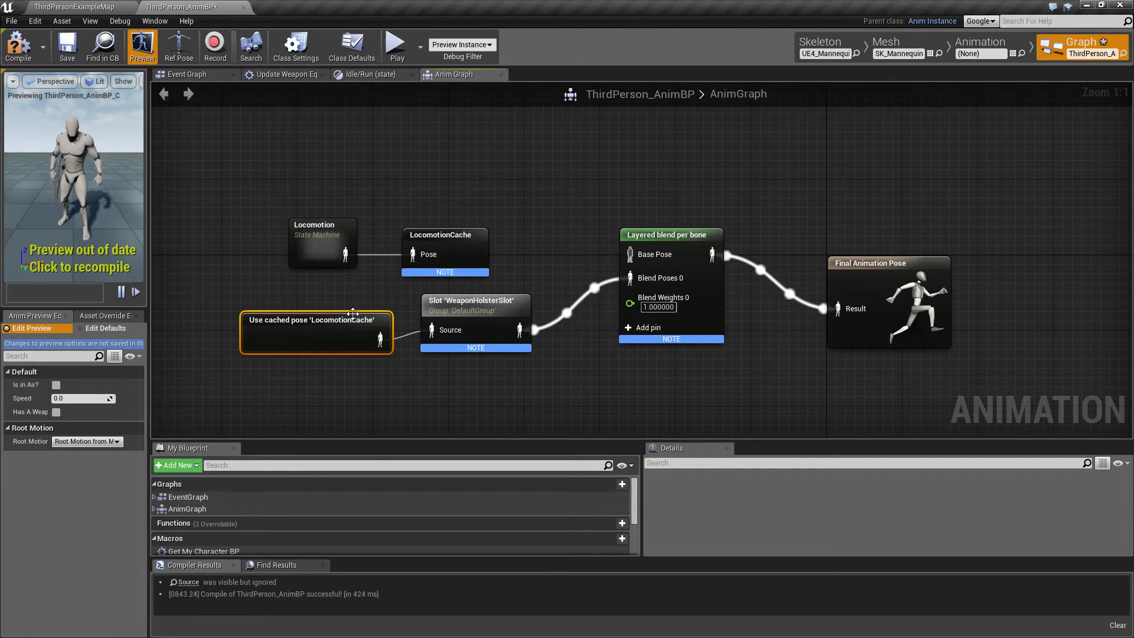
pyautogui.moveTo(355, 332); pyautogui.dragTo(355, 321)
pyautogui.click(470, 369)
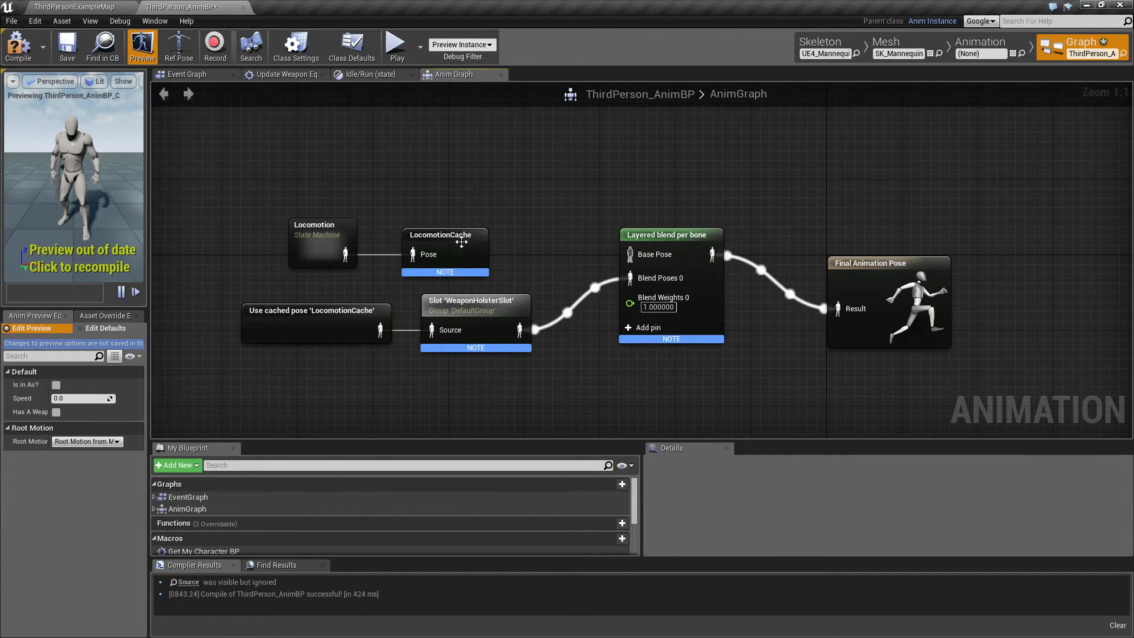
pyautogui.click(397, 46)
pyautogui.press('Escape')
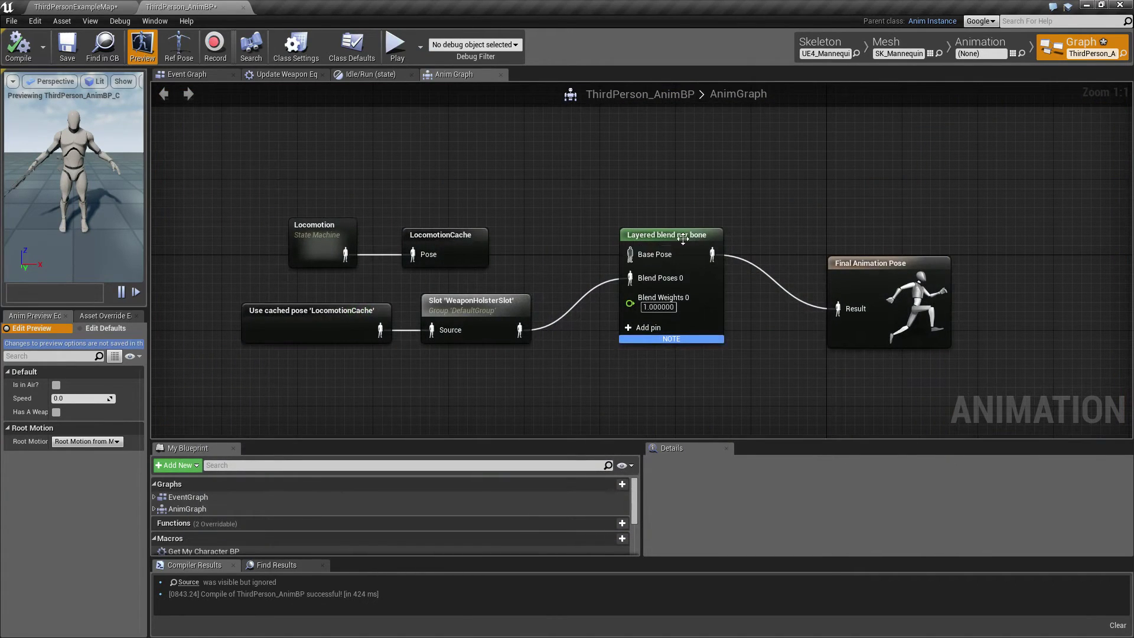
# Duplicate the LocomotionCache use node, connect the copy to the layered blend's Base Pose, and reposition the Locomotion and LocomotionCache nodes together.
pyautogui.click(332, 313)
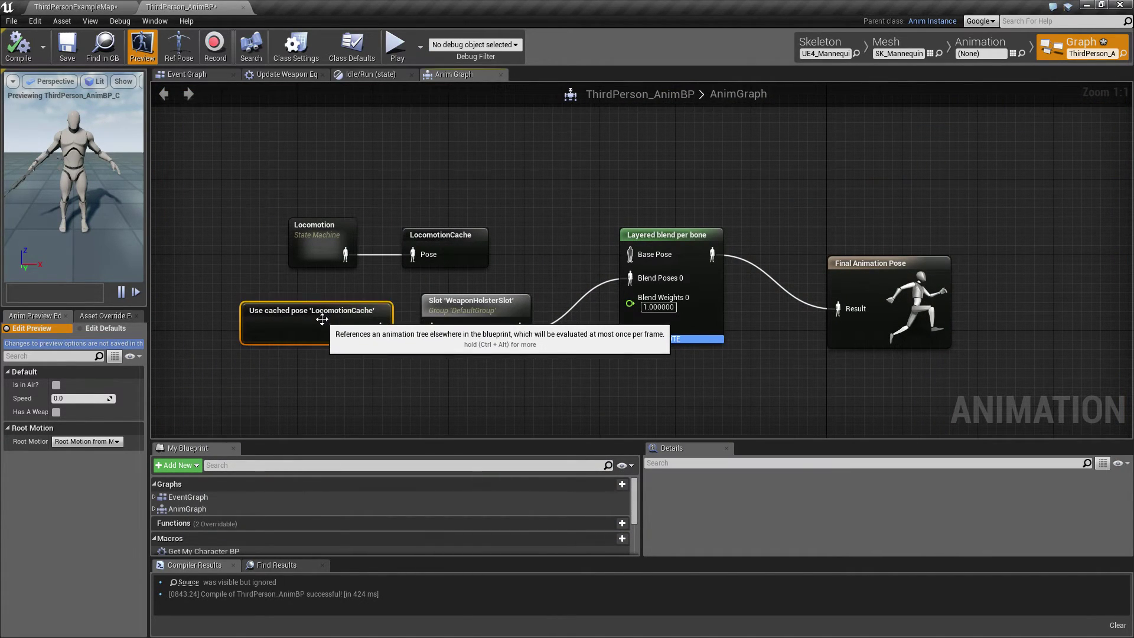
pyautogui.hotkey('ctrl', 'w')
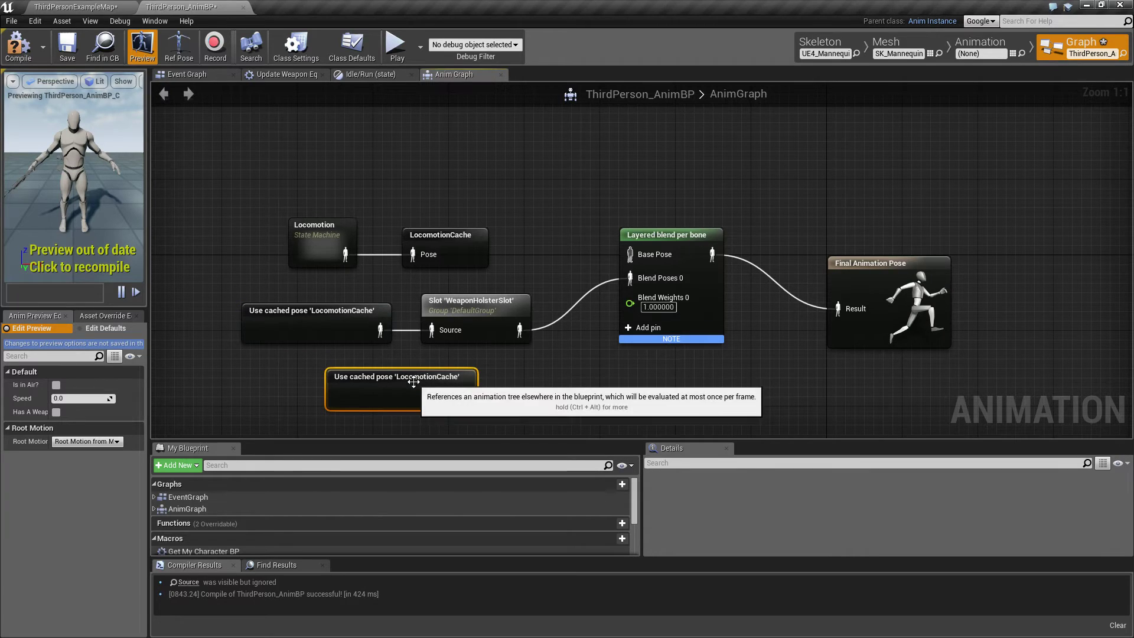
pyautogui.moveTo(412, 379); pyautogui.dragTo(631, 258)
pyautogui.moveTo(226, 223); pyautogui.dragTo(418, 277)
pyautogui.moveTo(407, 234); pyautogui.dragTo(408, 242)
pyautogui.moveTo(319, 238); pyautogui.dragTo(290, 238)
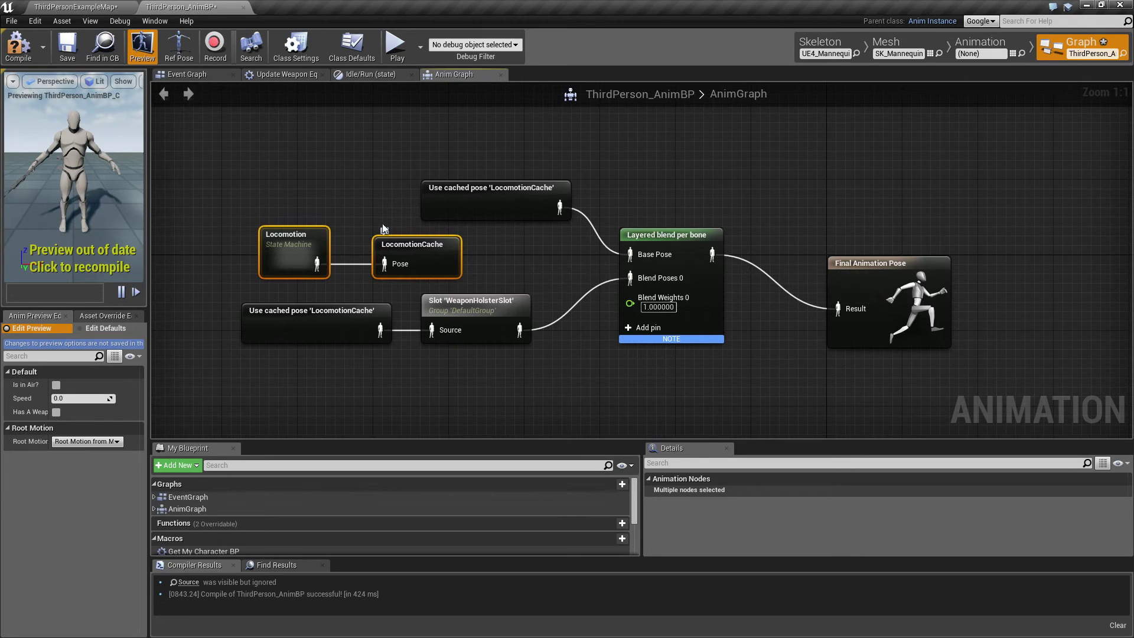
# Play-test running and holstering the rifle with cached locomotion feeding the layered blend, and end the session.
pyautogui.click(549, 201)
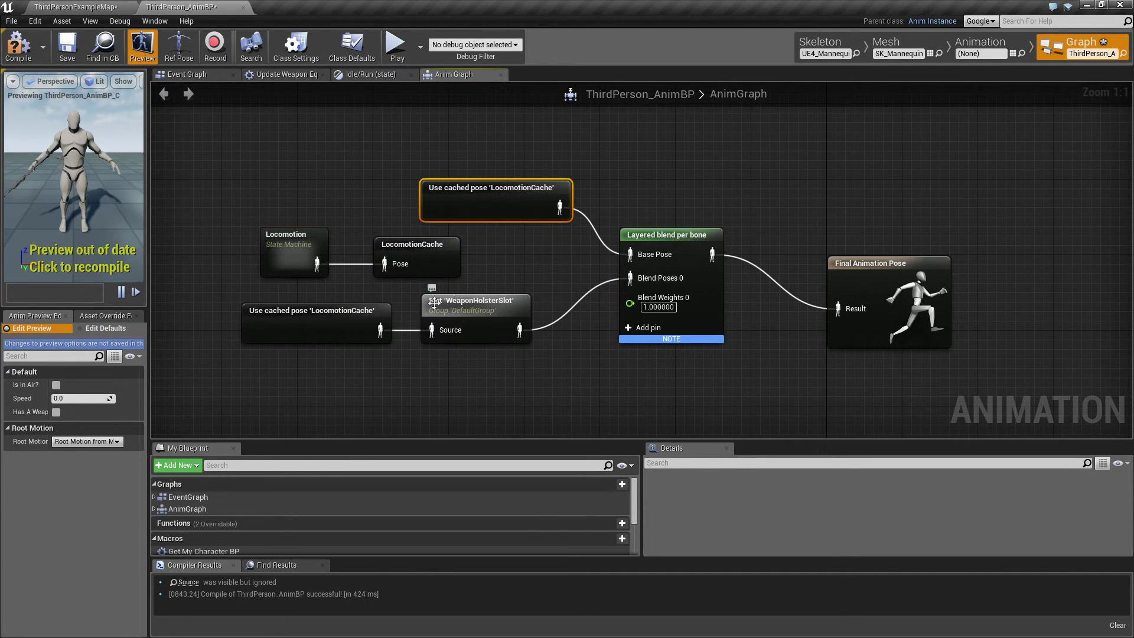
pyautogui.click(491, 304)
pyautogui.click(679, 239)
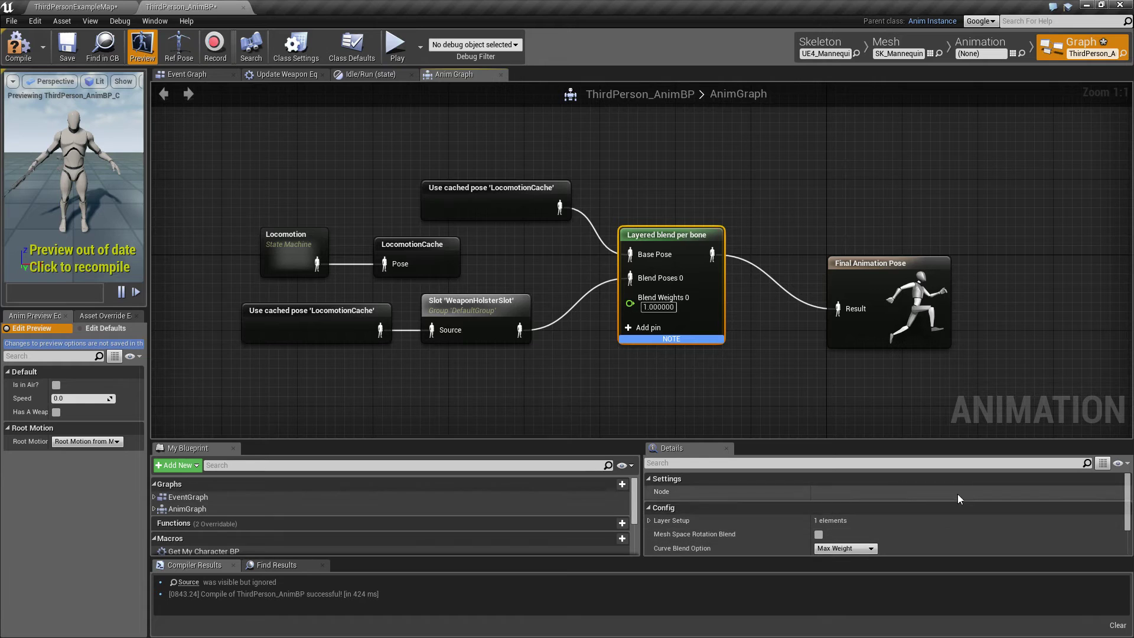
pyautogui.scroll(-1, 846, 535)
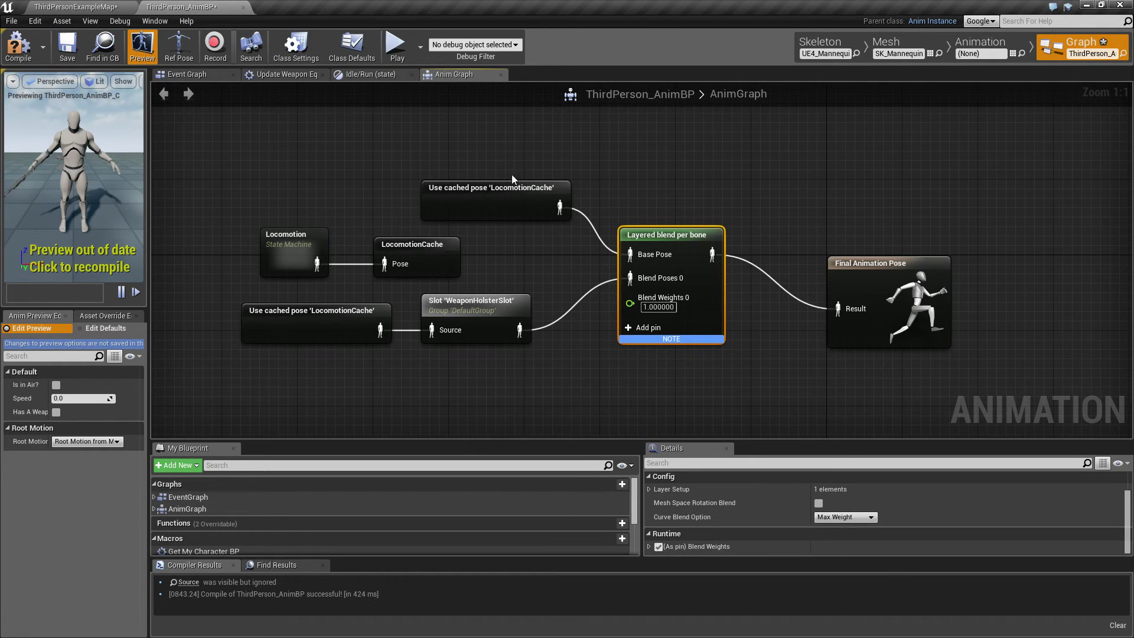
pyautogui.click(395, 45)
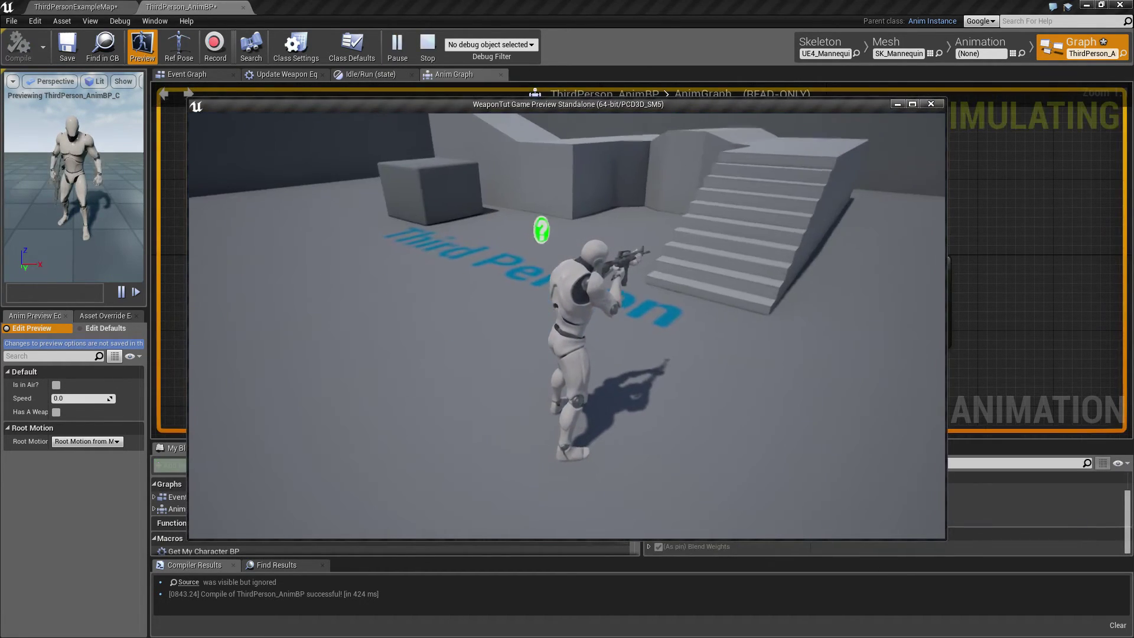
pyautogui.press('w')
pyautogui.press('e')
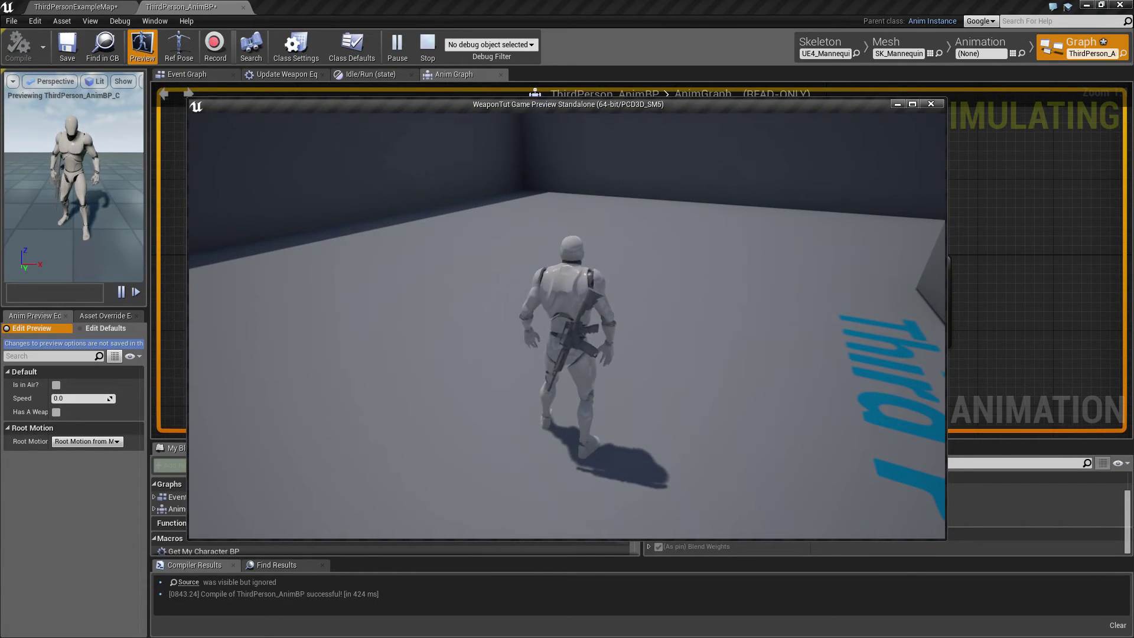
pyautogui.press('Escape')
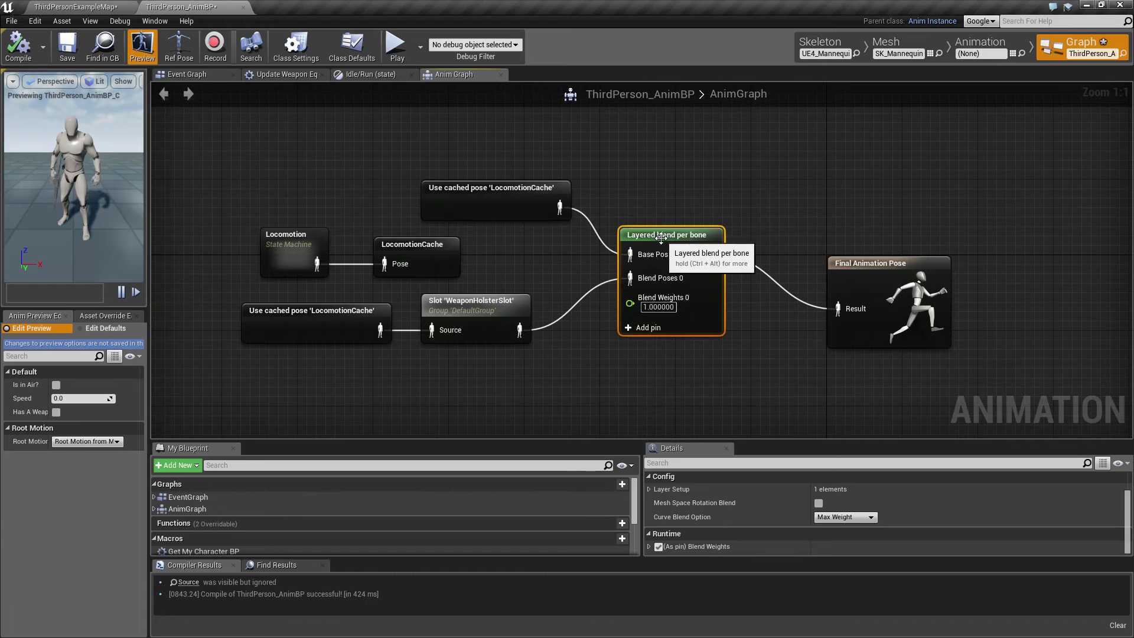
# Add one branch filter to layer 0 in the Layered blend per bone node's layer setup.
pyautogui.click(650, 489)
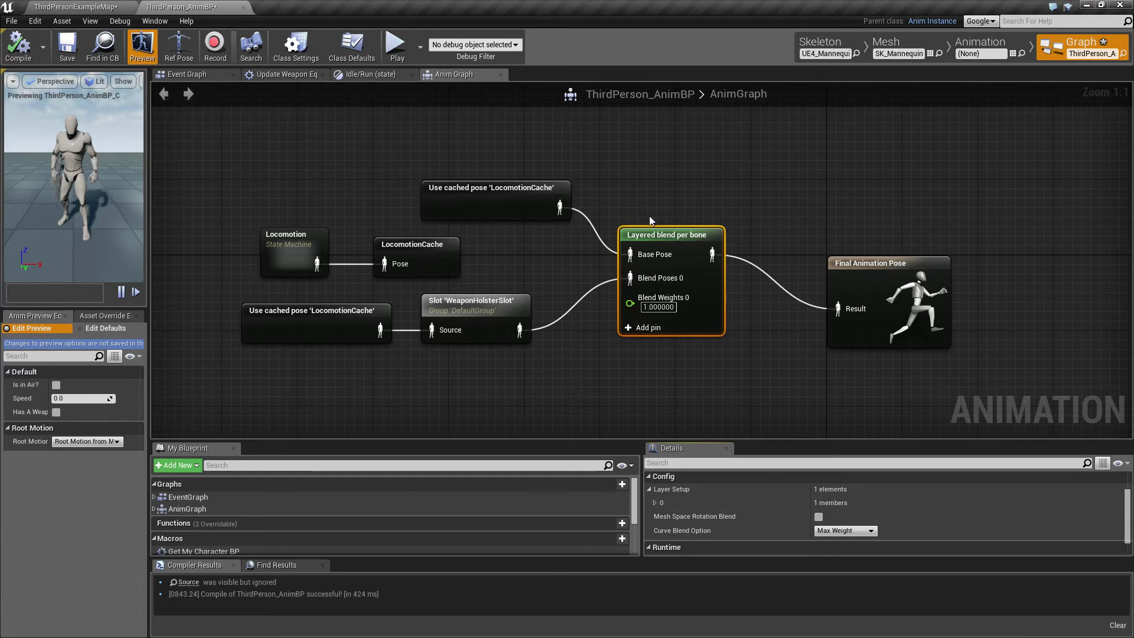
pyautogui.click(654, 503)
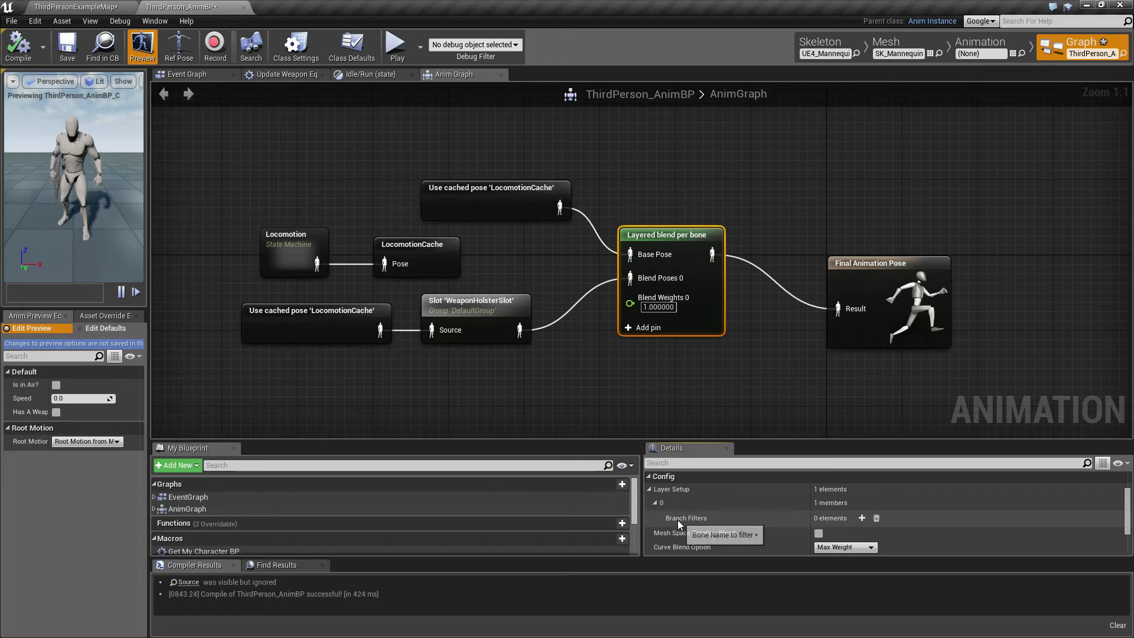
pyautogui.click(862, 518)
pyautogui.scroll(-1, 906, 538)
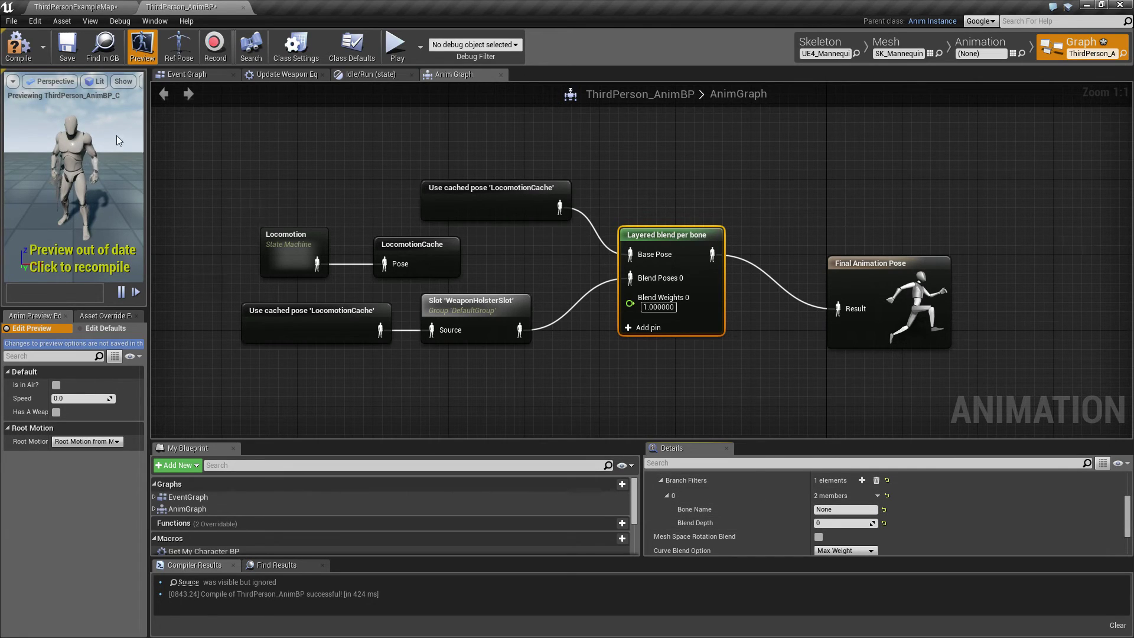
# Inspect the spine_01 bone in the UE4_Mannequin skeleton and return to the animation graph.
pyautogui.click(821, 44)
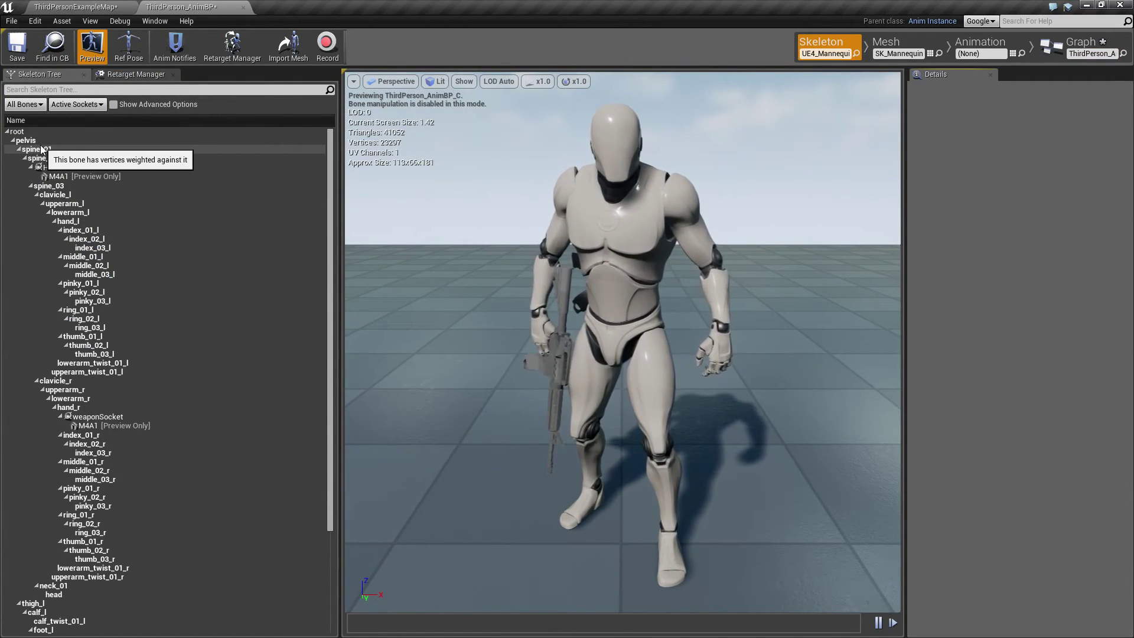
pyautogui.click(36, 149)
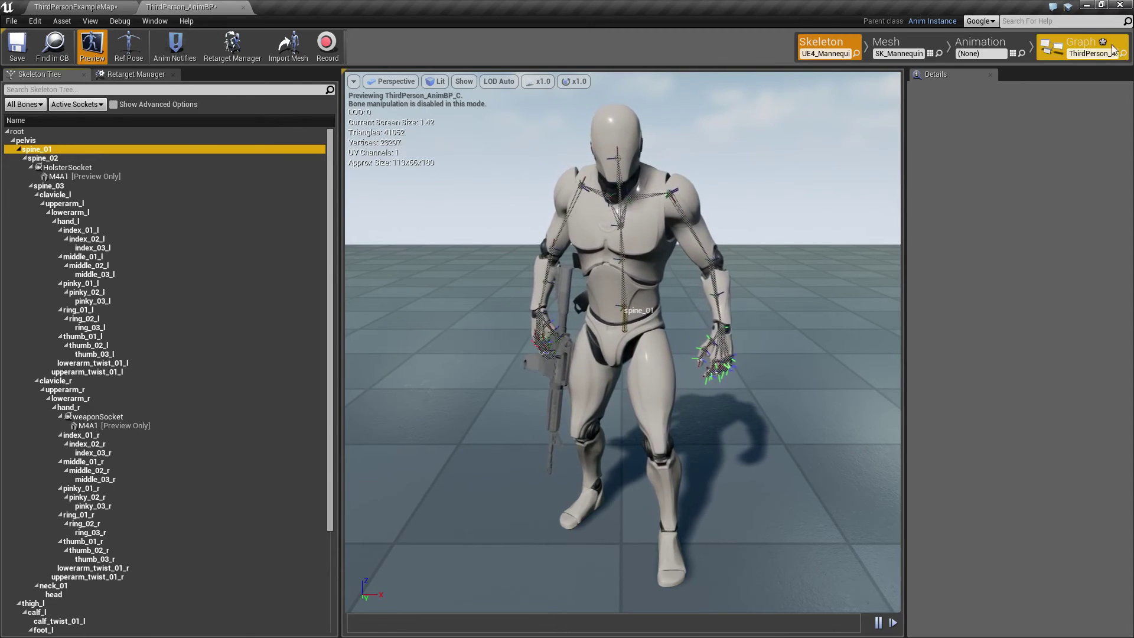
pyautogui.click(1081, 45)
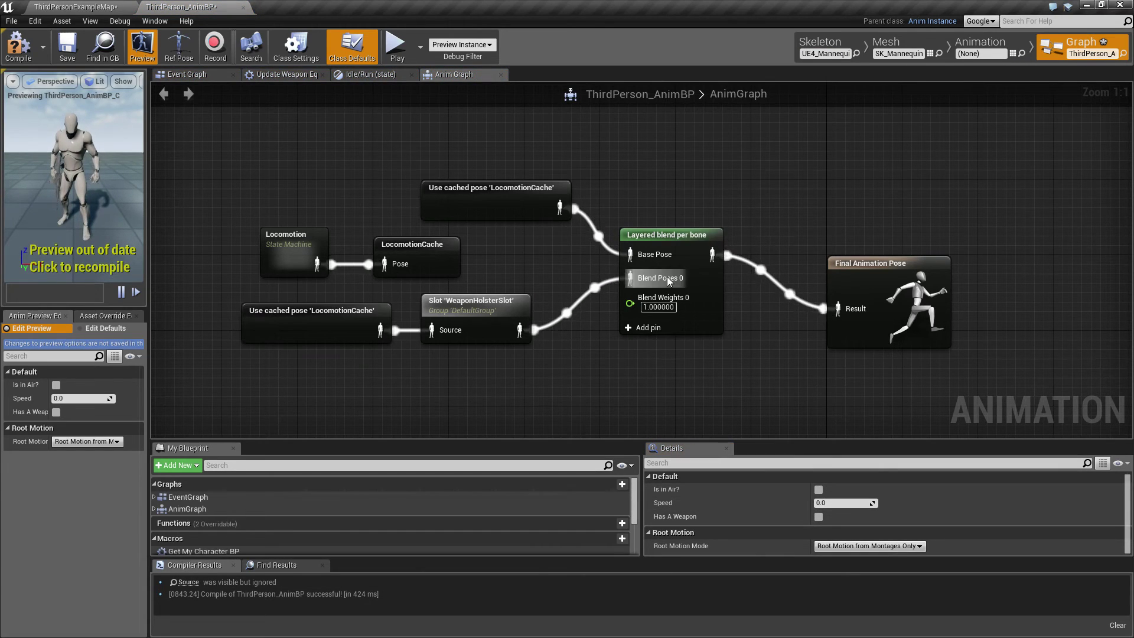
# Set the bone name of the Layered blend per bone node's branch filter to spine_01.
pyautogui.click(663, 251)
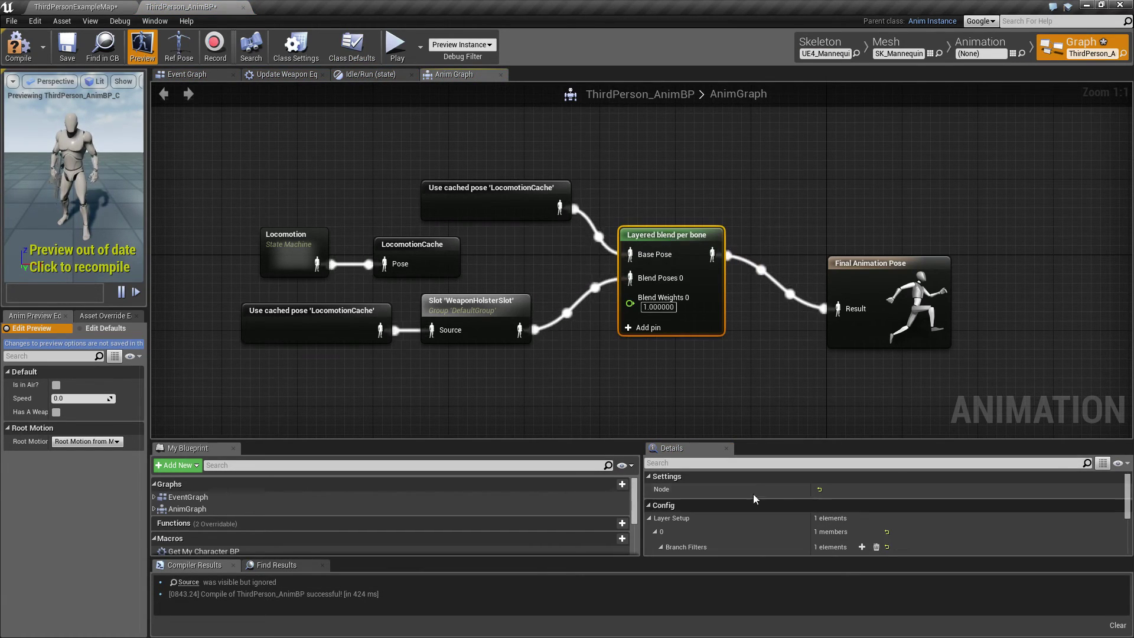
pyautogui.scroll(-2, 718, 521)
pyautogui.scroll(1, 679, 488)
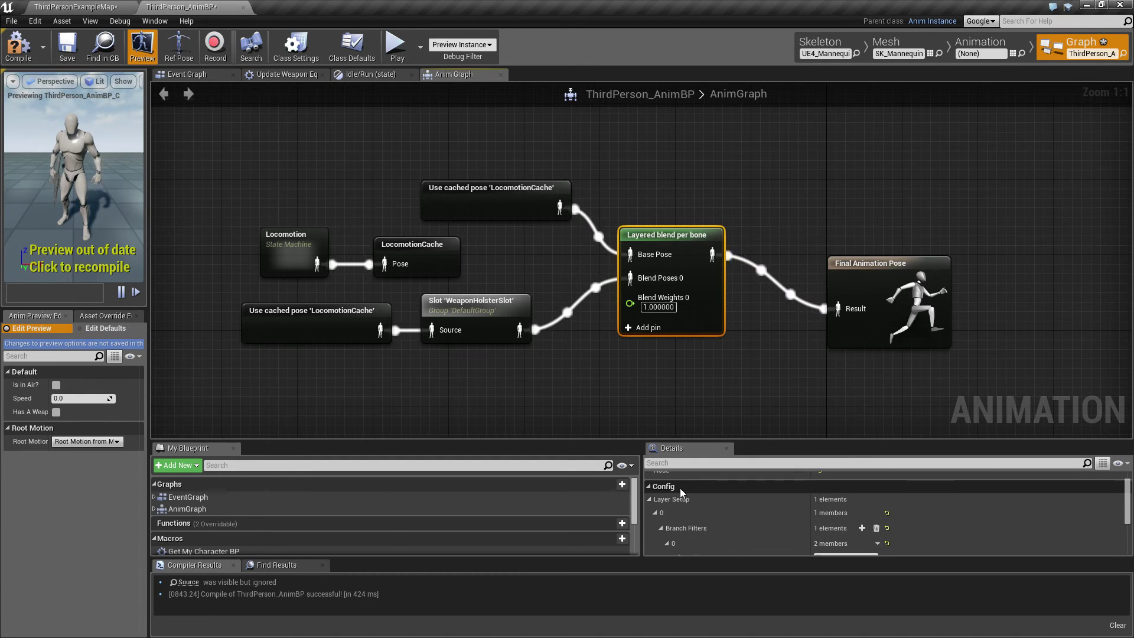
pyautogui.scroll(-3, 708, 502)
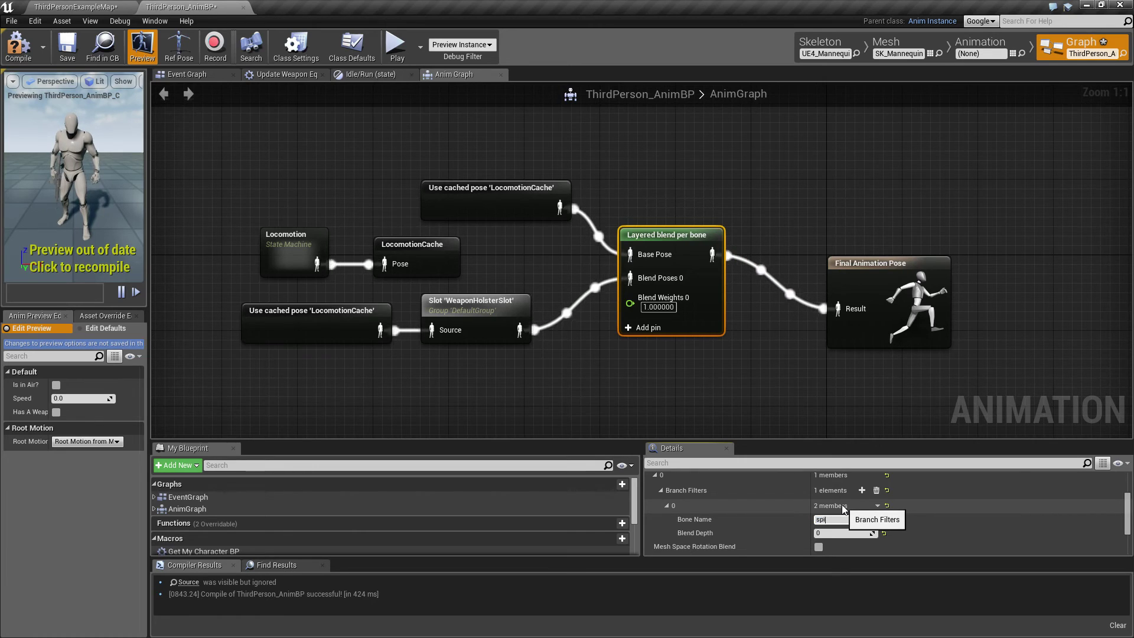
pyautogui.write('01')
pyautogui.press('Return')
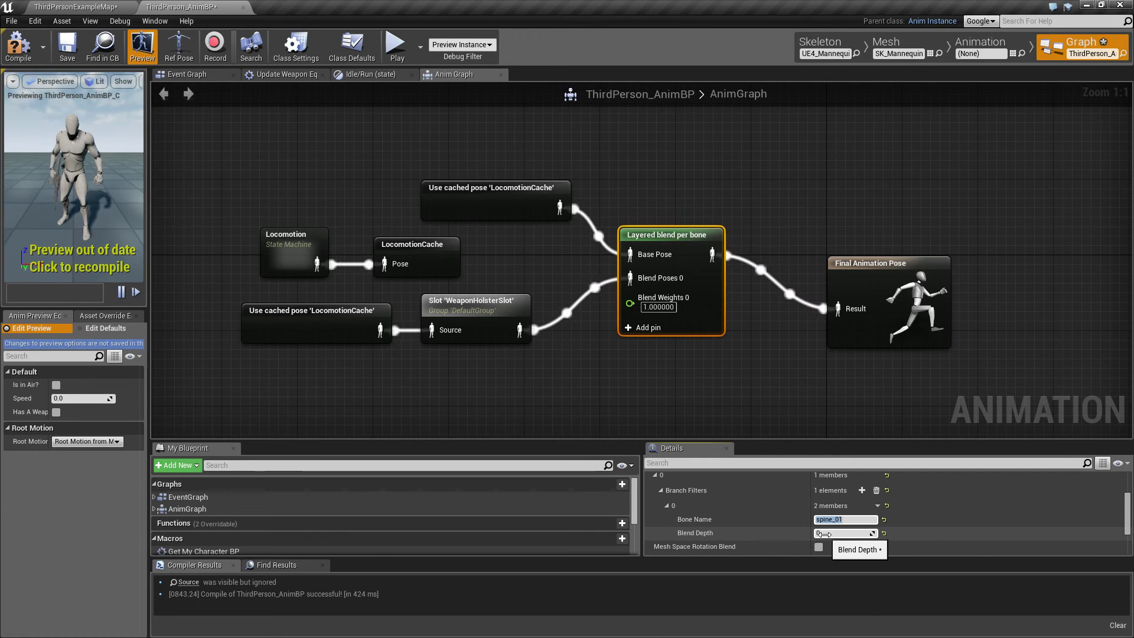
# Play-test repeatedly equipping and holstering the rifle while running and standing, and end the session.
pyautogui.click(395, 51)
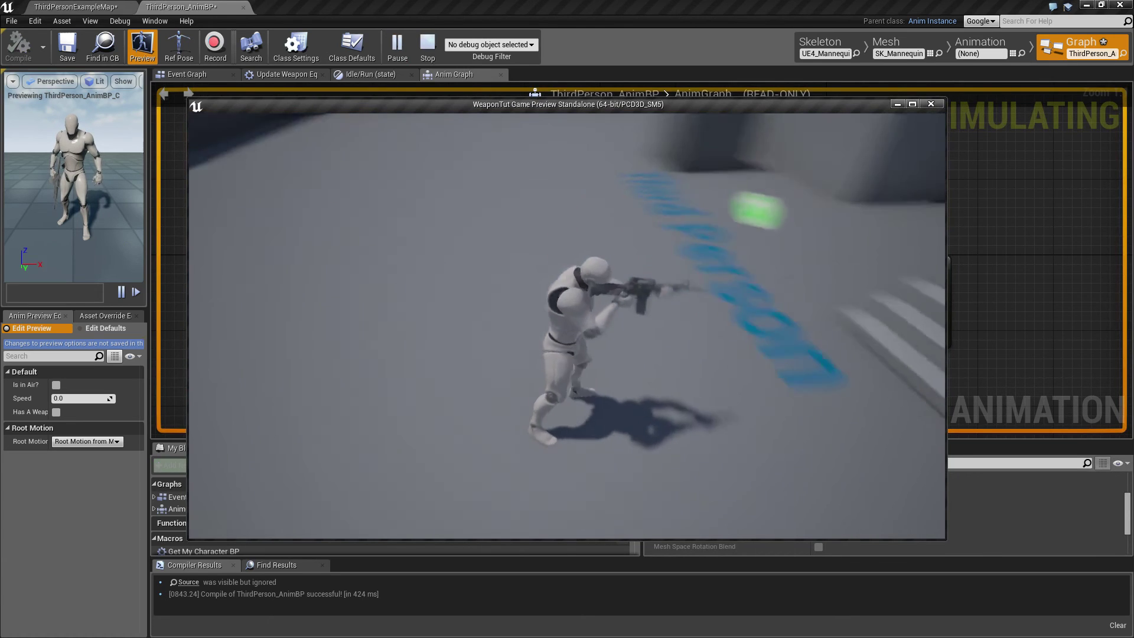
pyautogui.press('e')
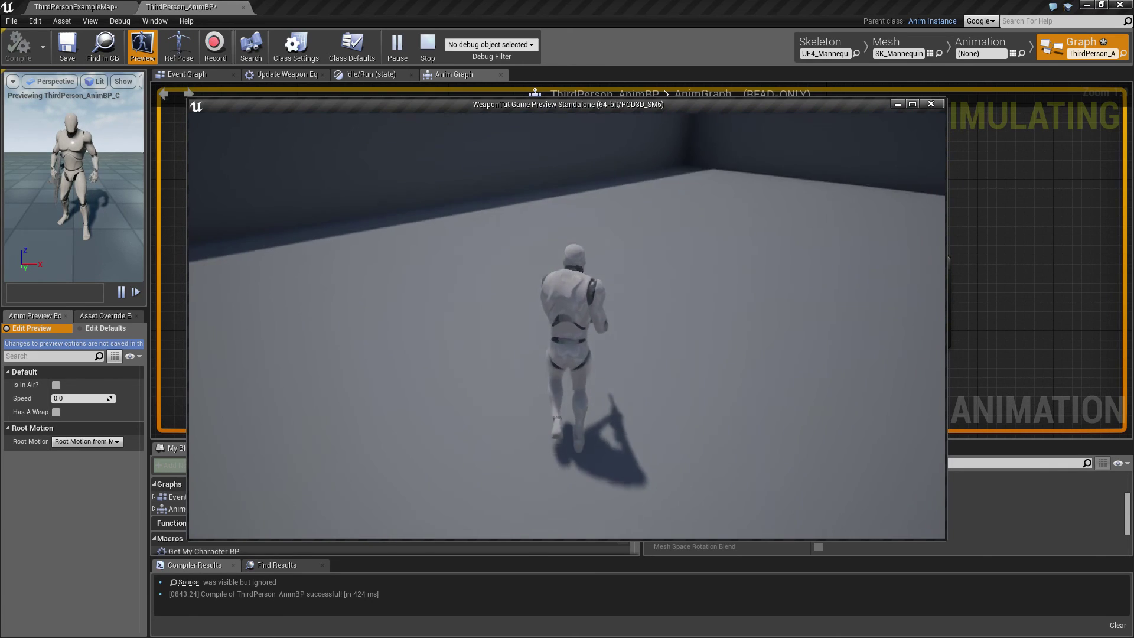
pyautogui.press('w')
pyautogui.press('e')
pyautogui.press('e')
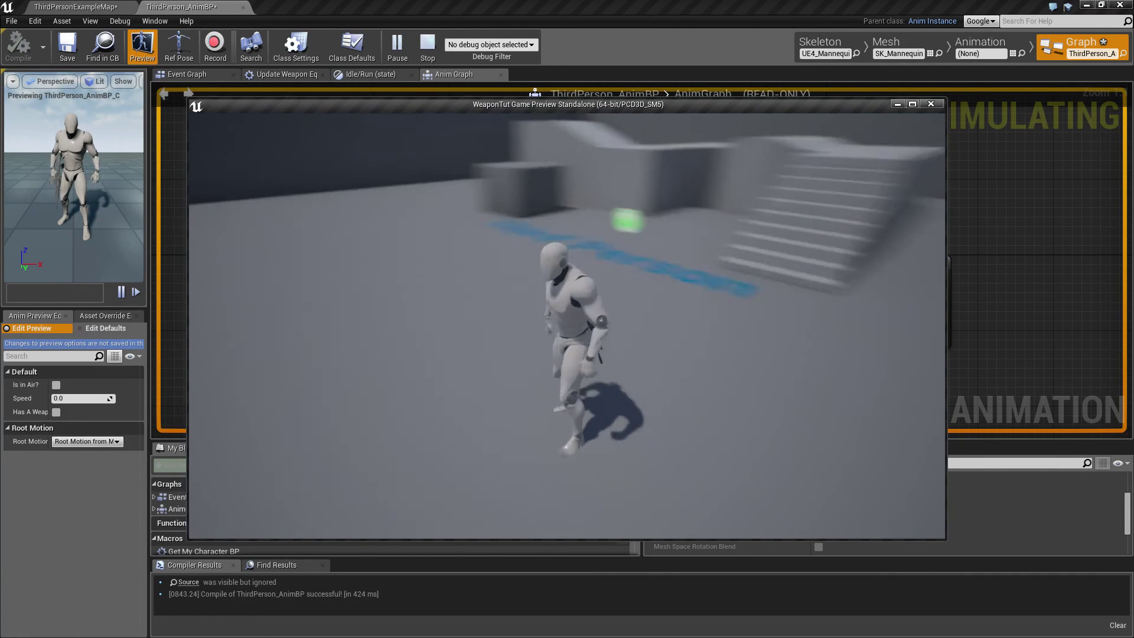
pyautogui.press('e')
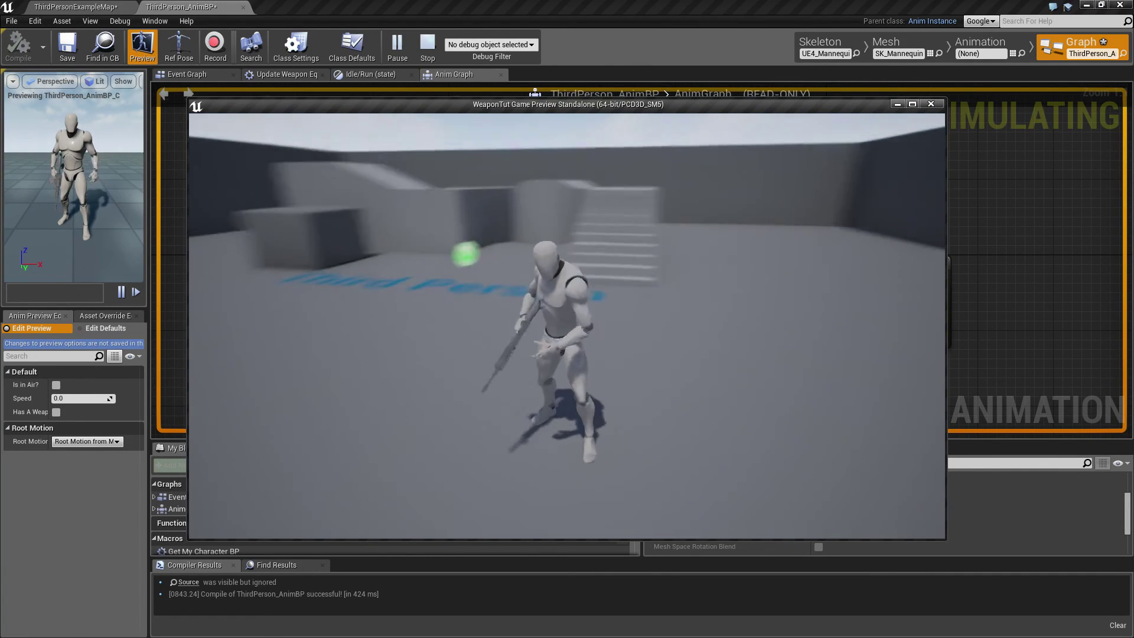
pyautogui.press('d')
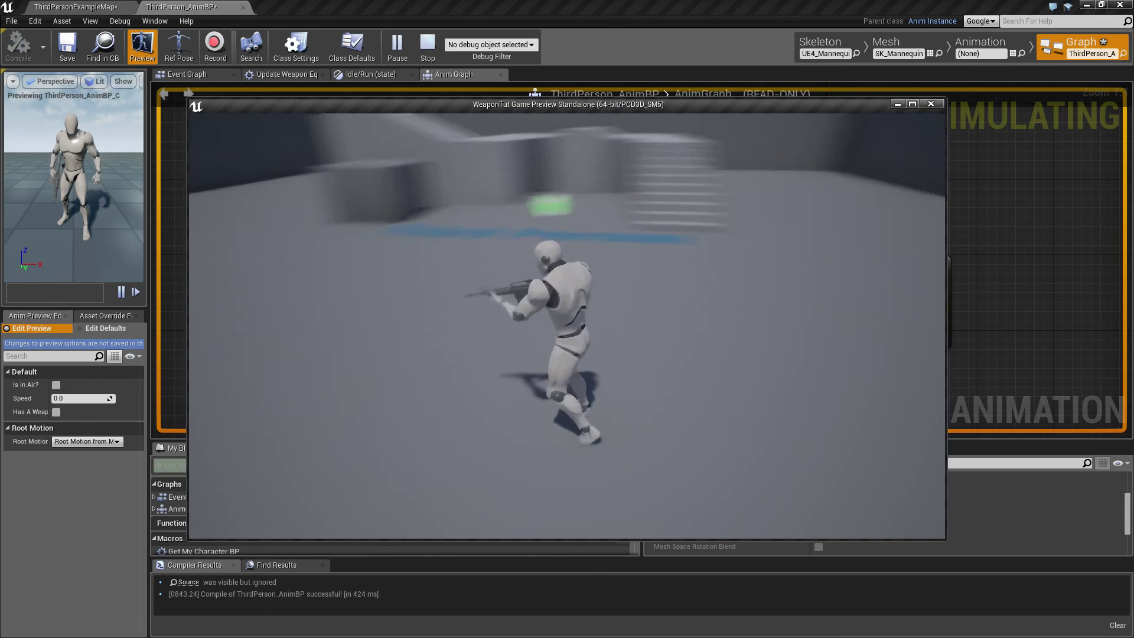
pyautogui.press('e')
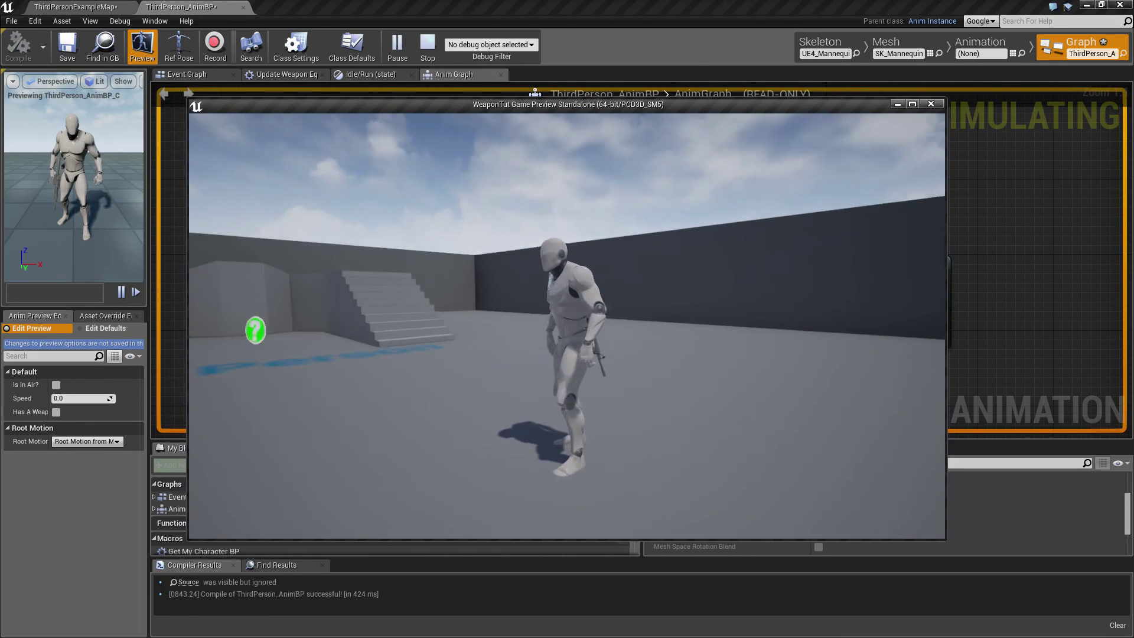
pyautogui.press('e')
pyautogui.press('e')
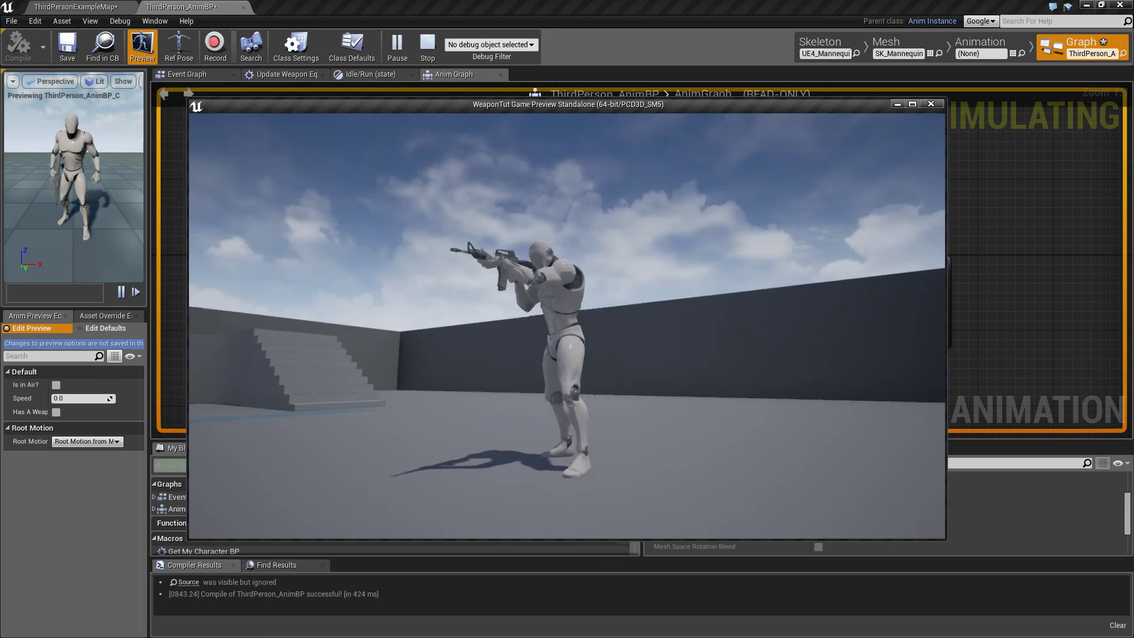
pyautogui.press('e')
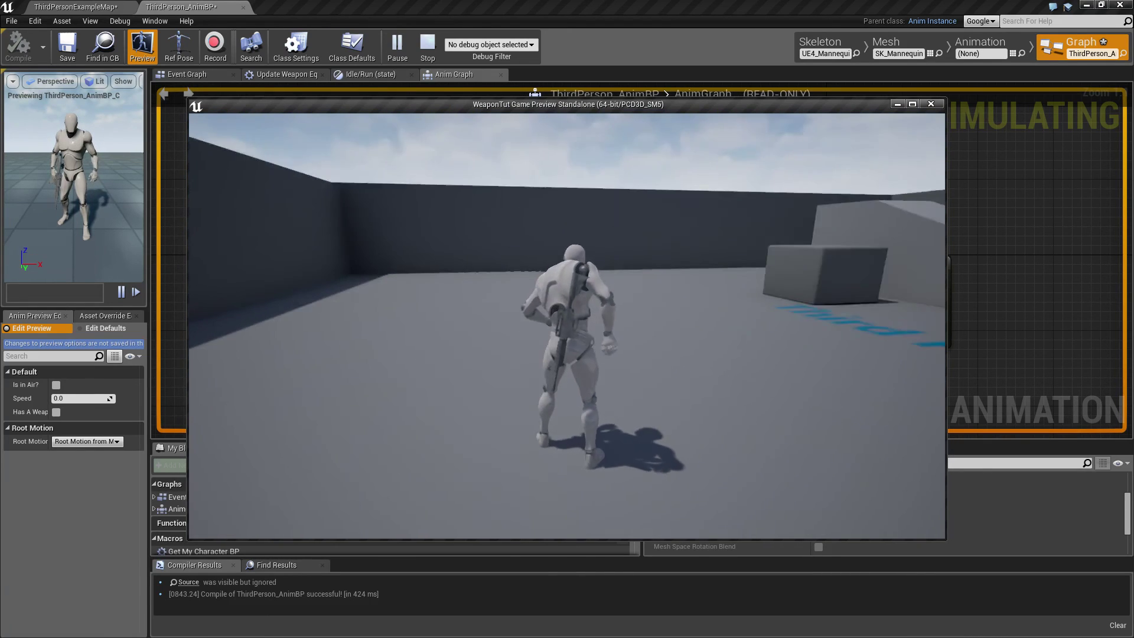
pyautogui.press('e')
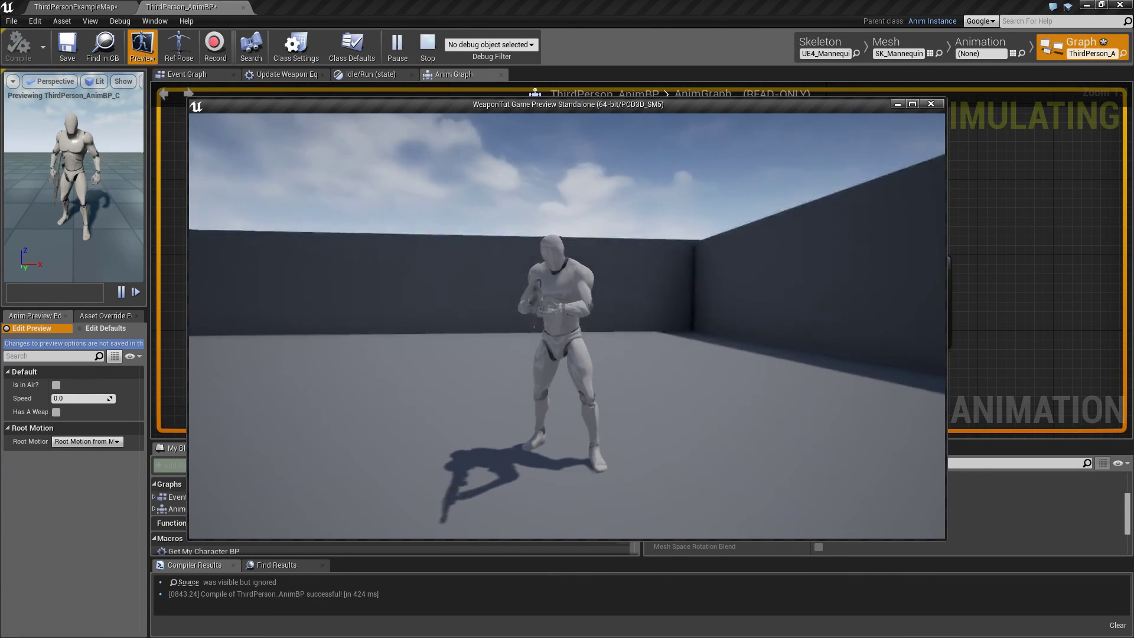
pyautogui.press('e')
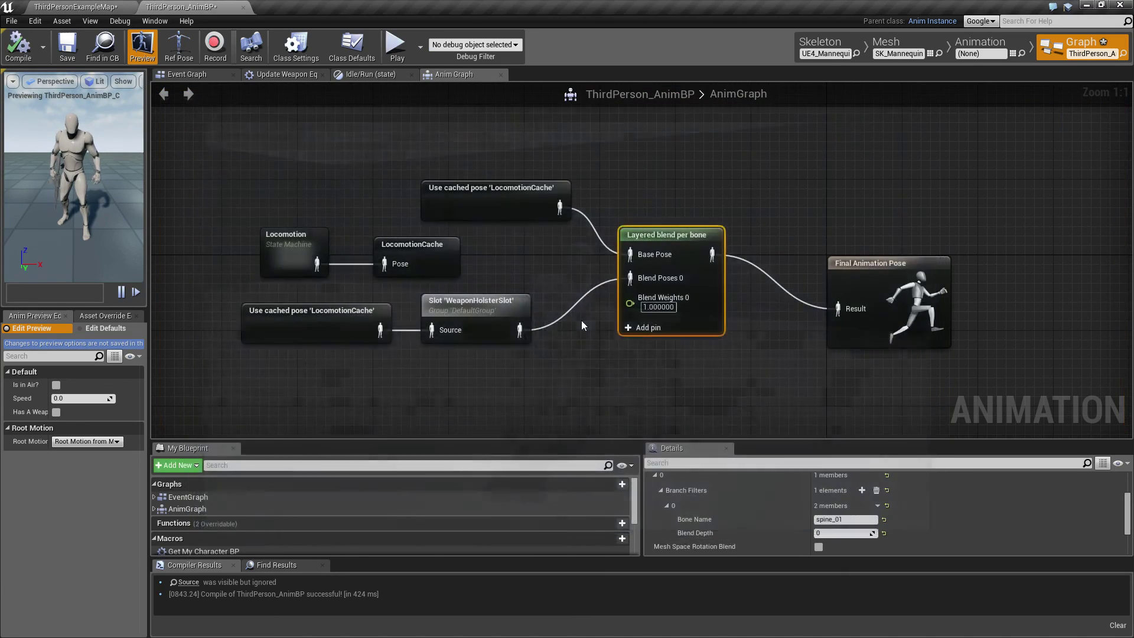